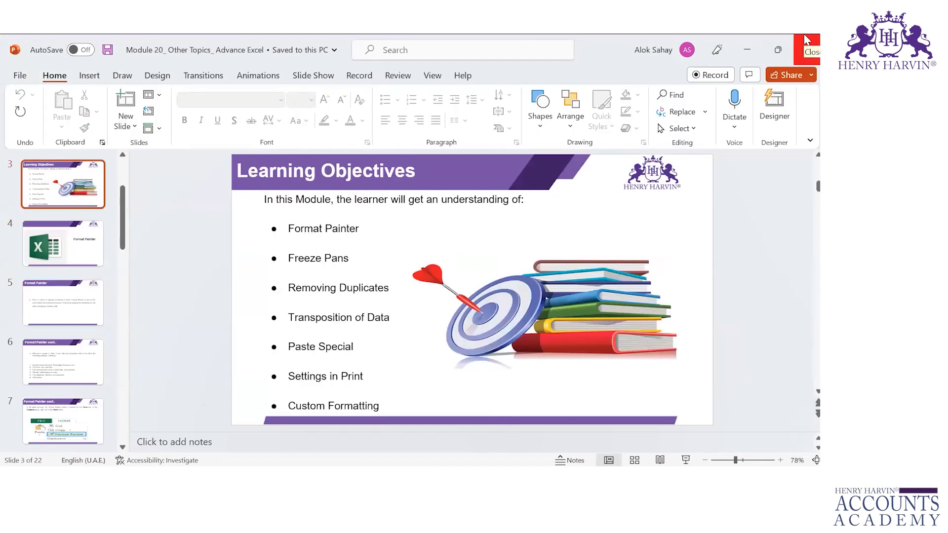
Step: Switch from the PowerPoint slides to the Assignment-Chapter 5.14 Excel workbook
key("alt+Tab")
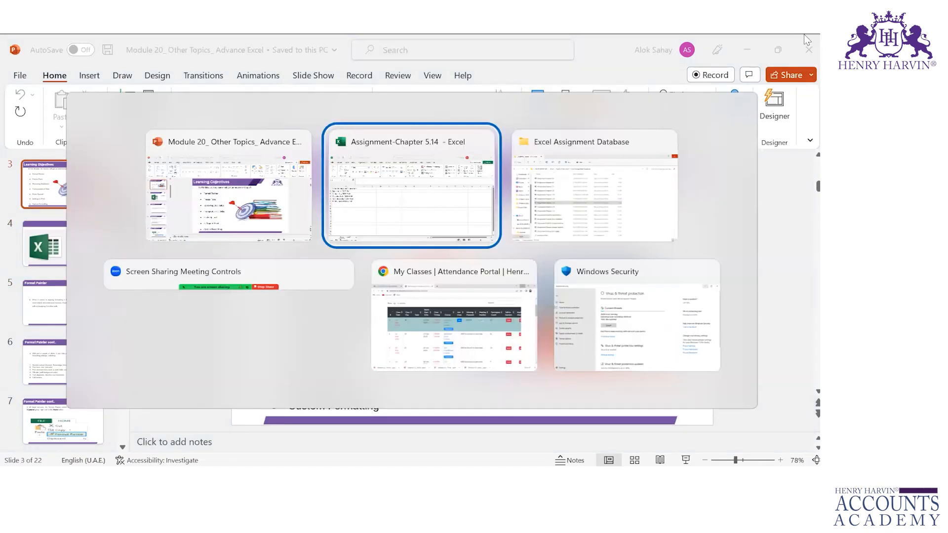
key("Up")
key("Up")
key("Up")
key("Up")
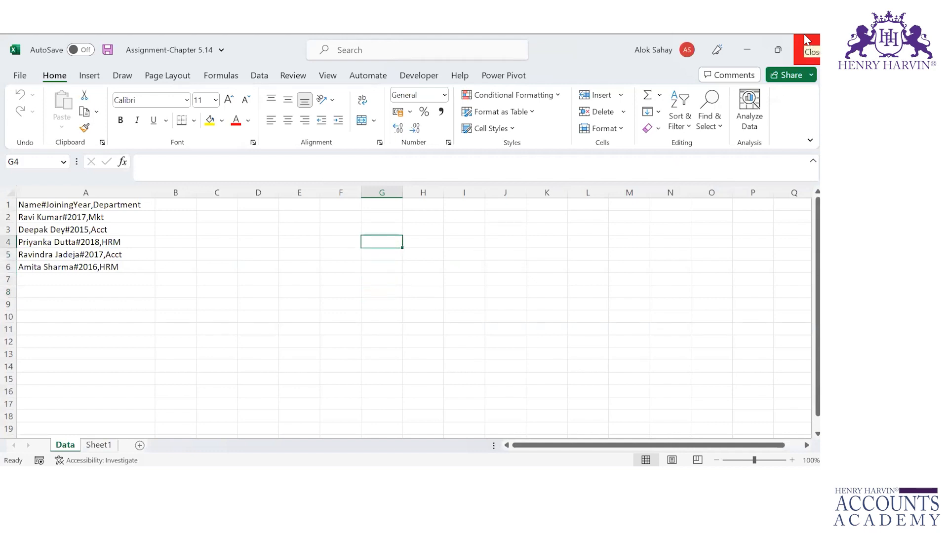
Step: On Sheet1, enter a person's full name in cell H4
key("ctrl+Page_Down")
key("Left")
key("Left")
key("Up")
key("Up")
key("Up")
key("Up")
key("Up")
key("Up")
key("Up")
key("Up")
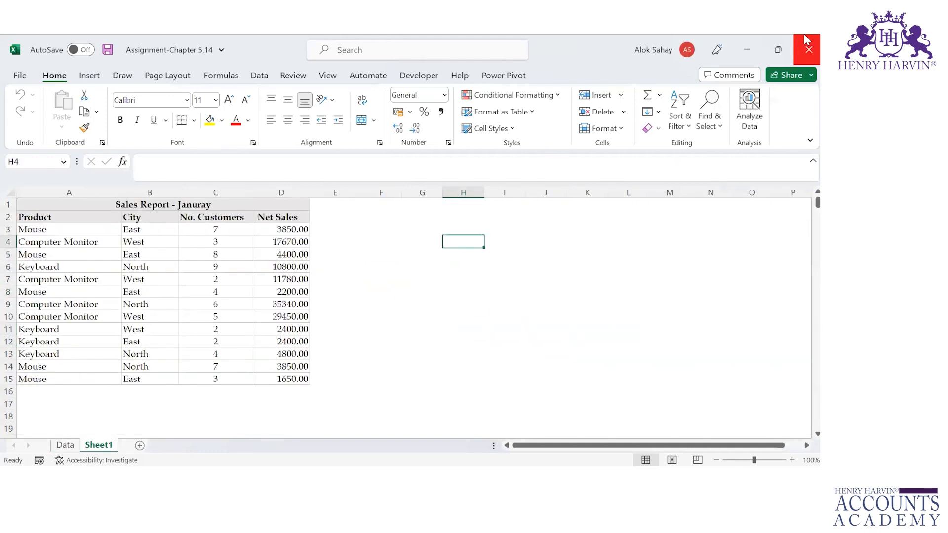
type("Alok")
key("ctrl+Return")
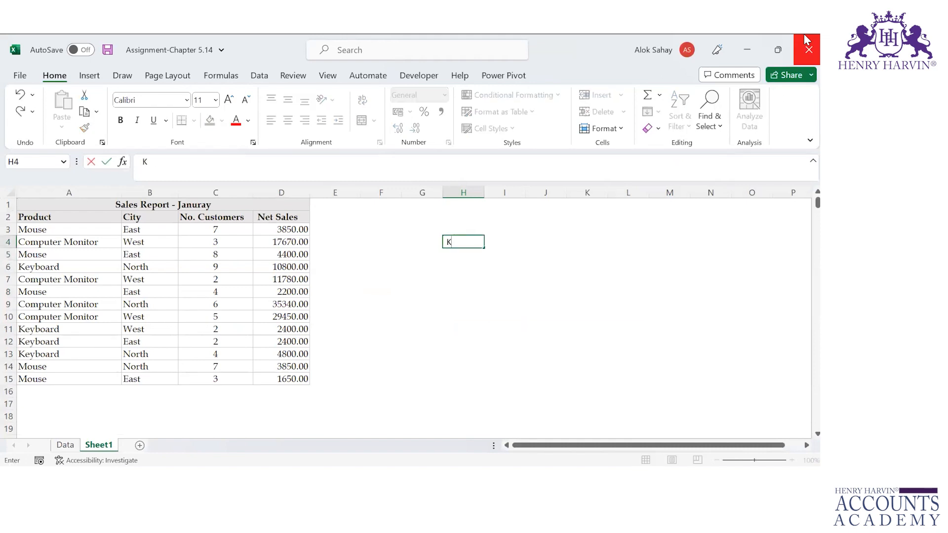
key("ctrl+Return")
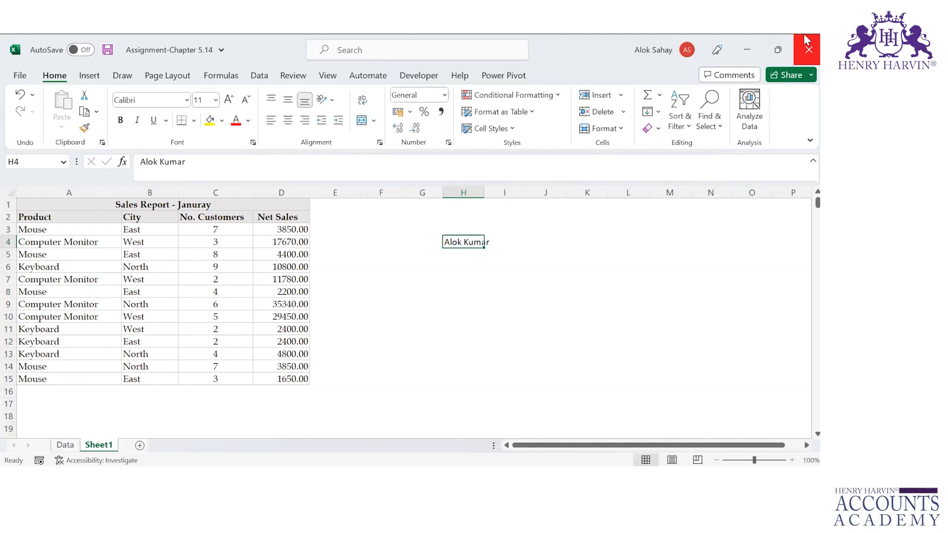
Step: Format H4 as red, bold Aharoni on a light green fill and autofit column H
left_click(236, 122)
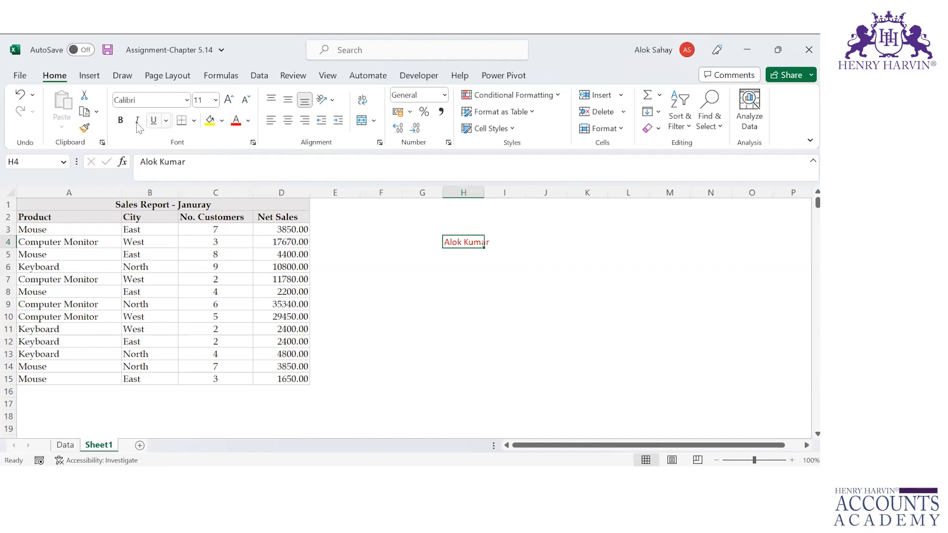
left_click(120, 120)
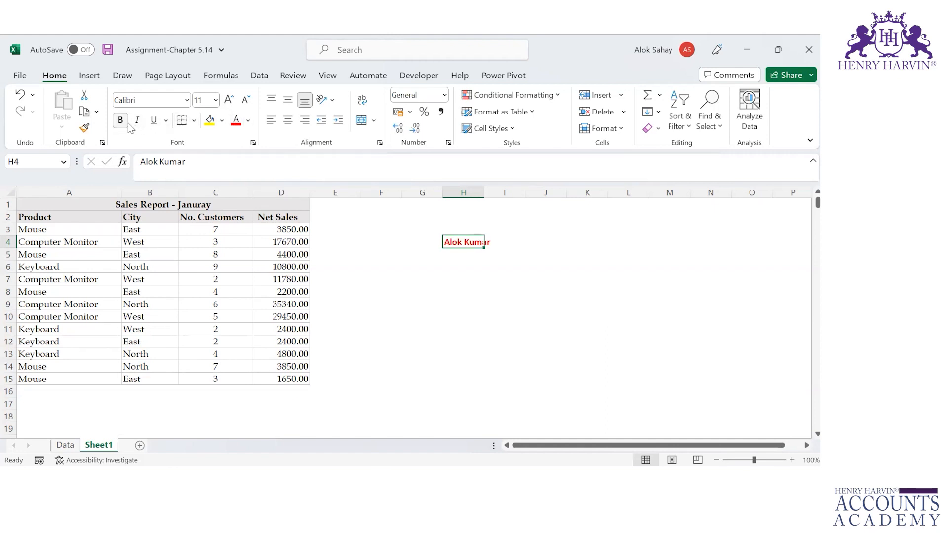
left_click(186, 102)
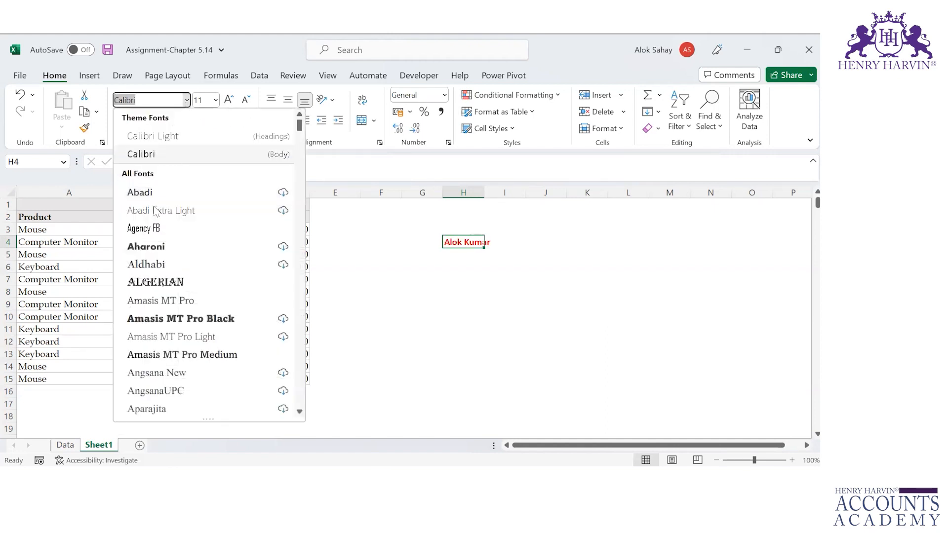
left_click(155, 246)
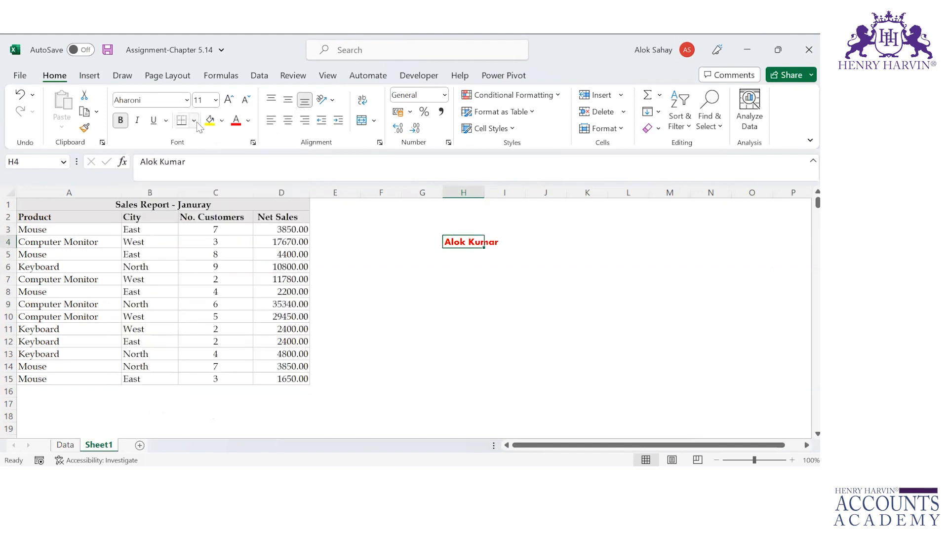
left_click(221, 121)
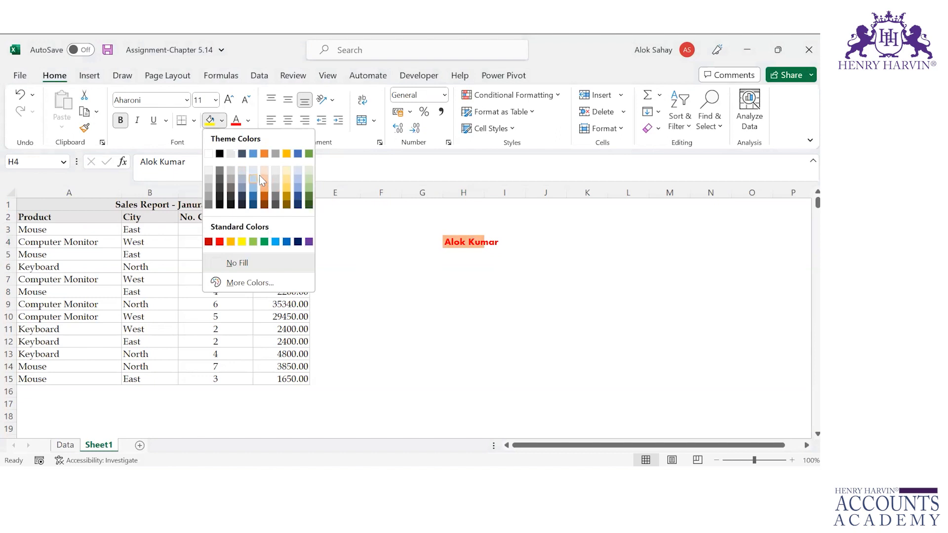
left_click(309, 177)
double_click(484, 193)
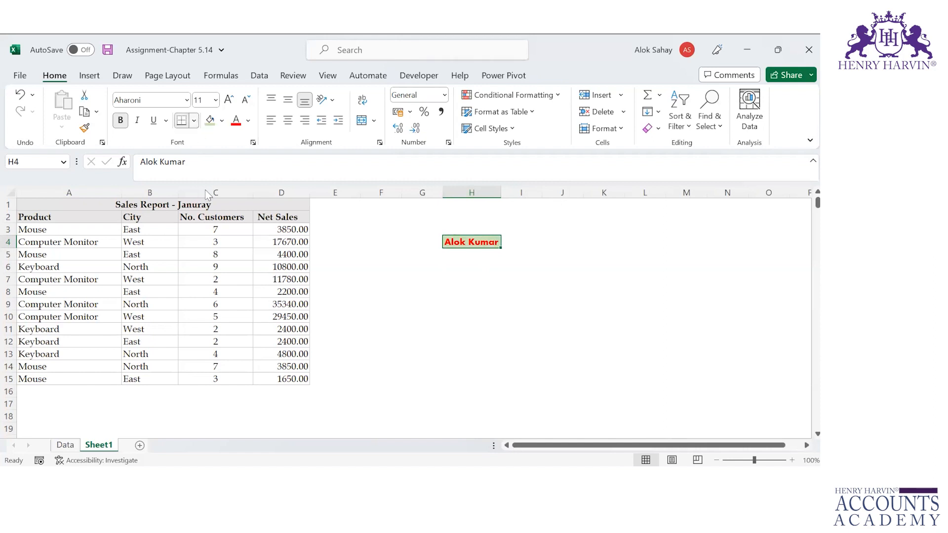
left_click(194, 121)
Step: Apply All Borders to cell H4
left_click(210, 254)
left_click(538, 301)
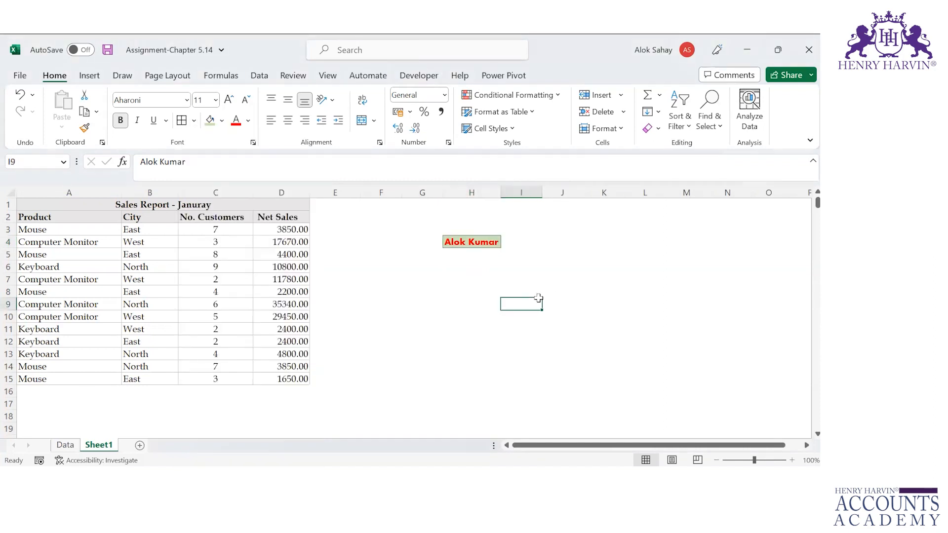
key("Up")
key("Up")
key("Up")
key("Up")
key("Up")
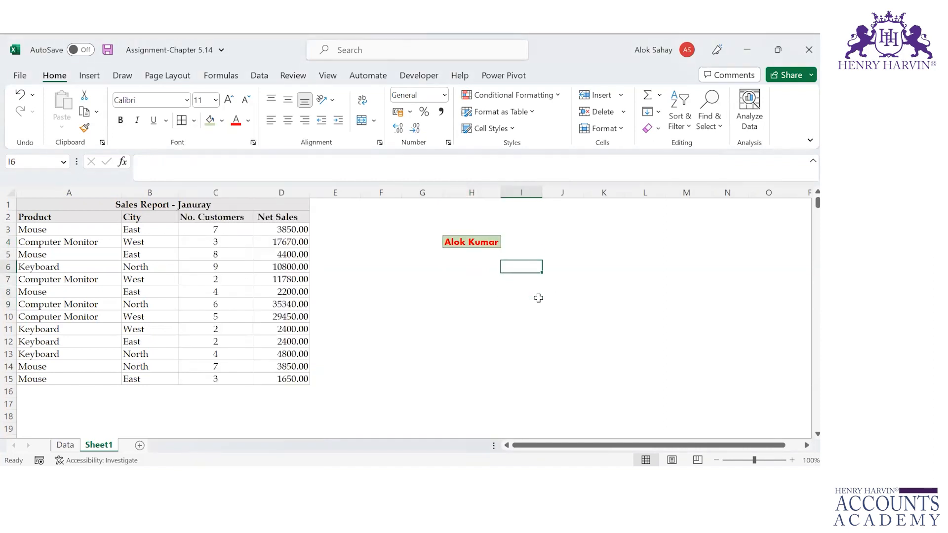
key("Left")
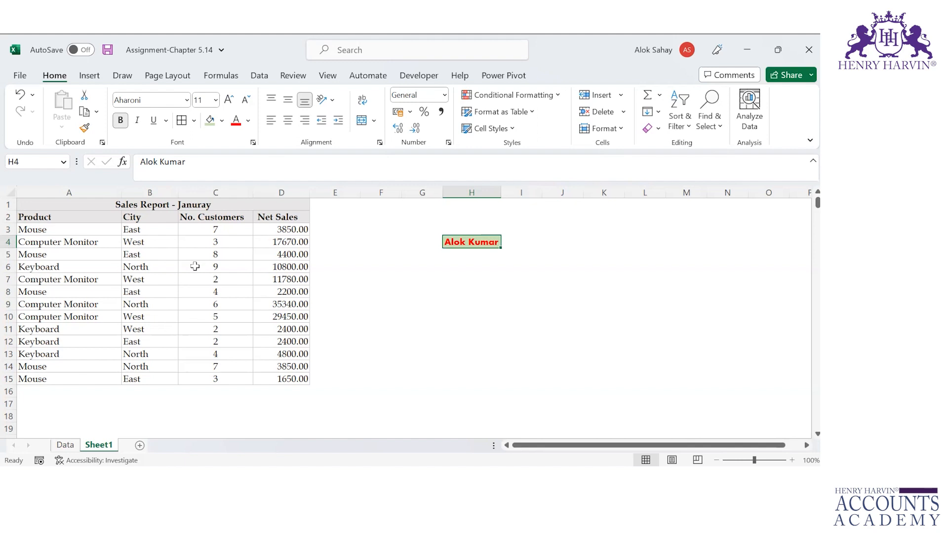
Step: Paste H4's formats onto table A2:D15 via Paste Special > Formats, then undo it
key("ctrl+c")
key("Left")
key("Left")
key("Left")
key("Left")
key("Left")
key("Left")
key("Left")
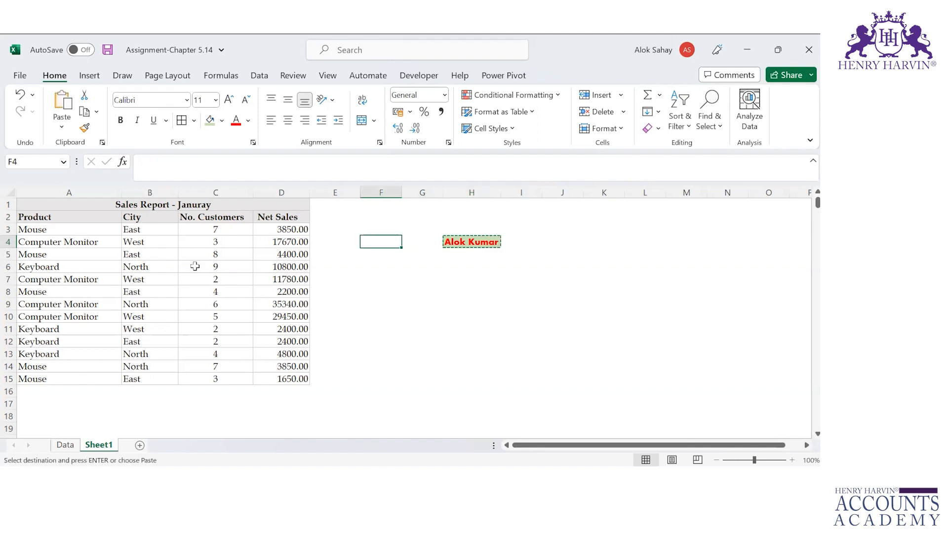
key("Up")
key("Up")
key("ctrl+shift+Right")
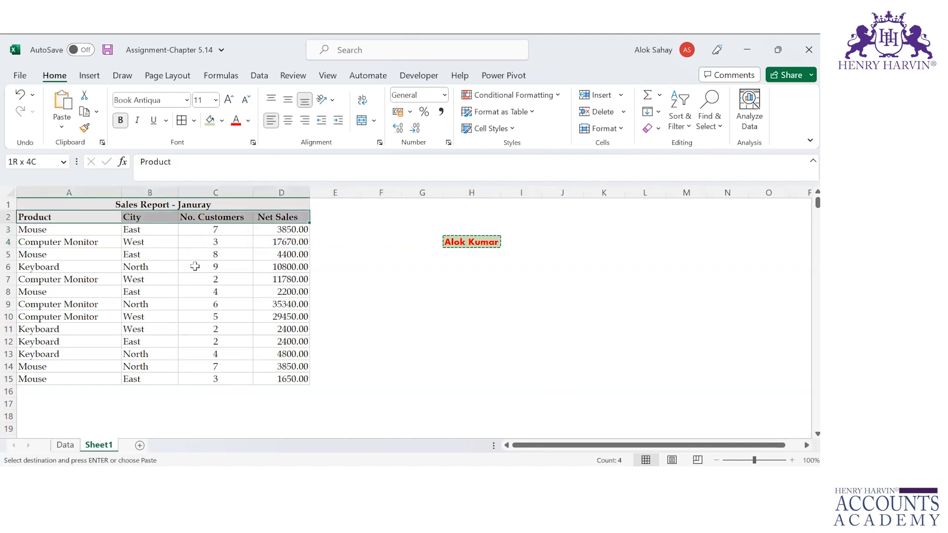
key("ctrl+shift+Down")
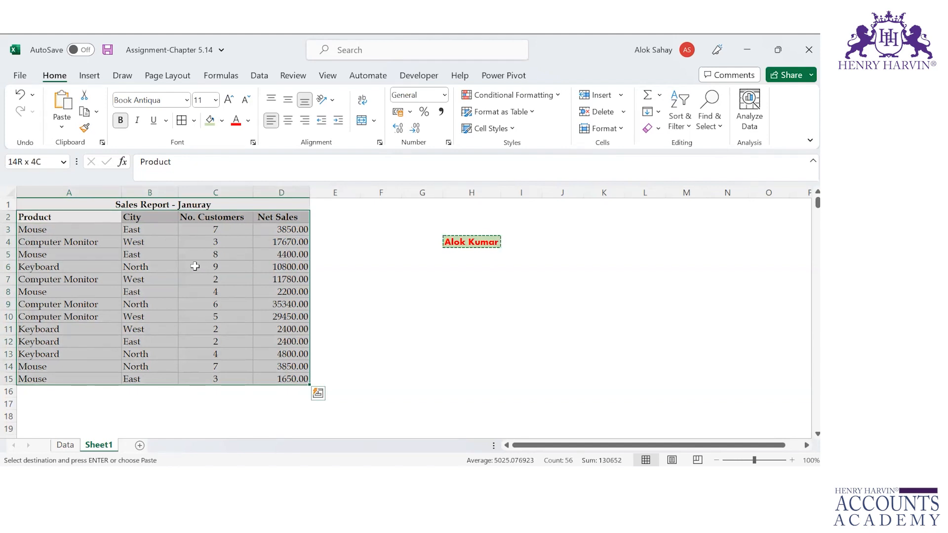
key("ctrl+alt+v")
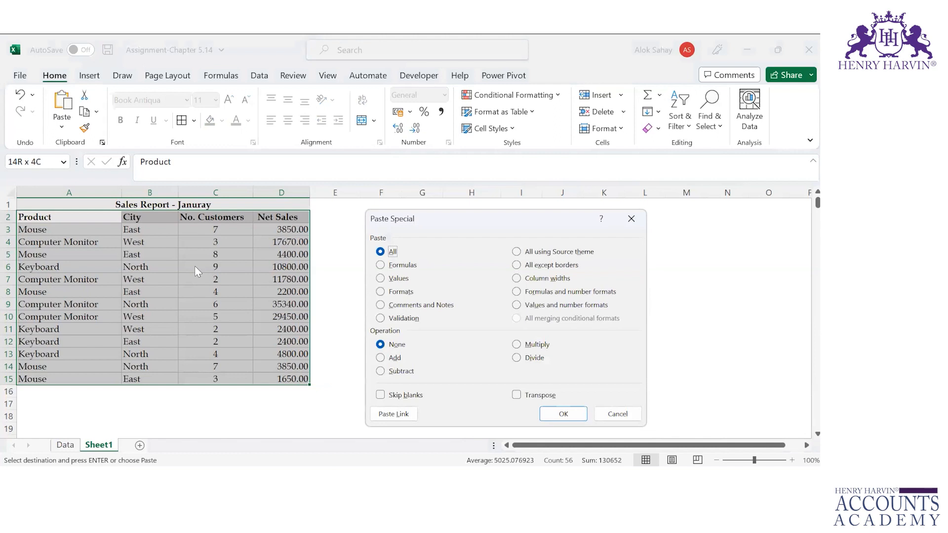
key("v")
key("t")
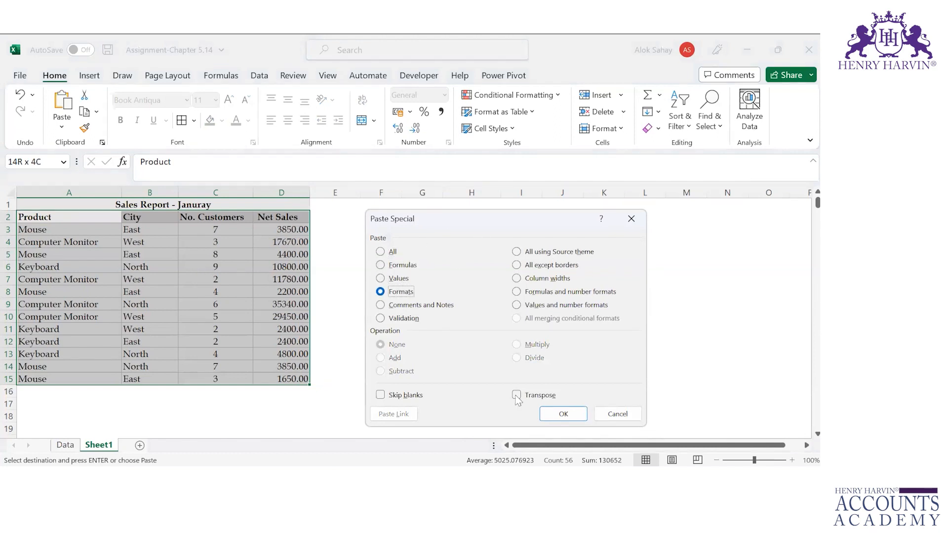
left_click(551, 418)
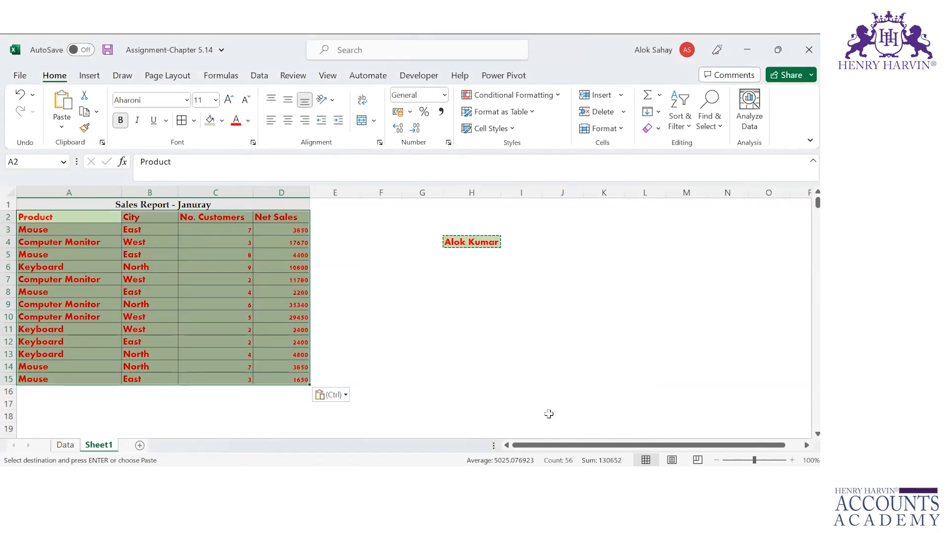
key("ctrl+z")
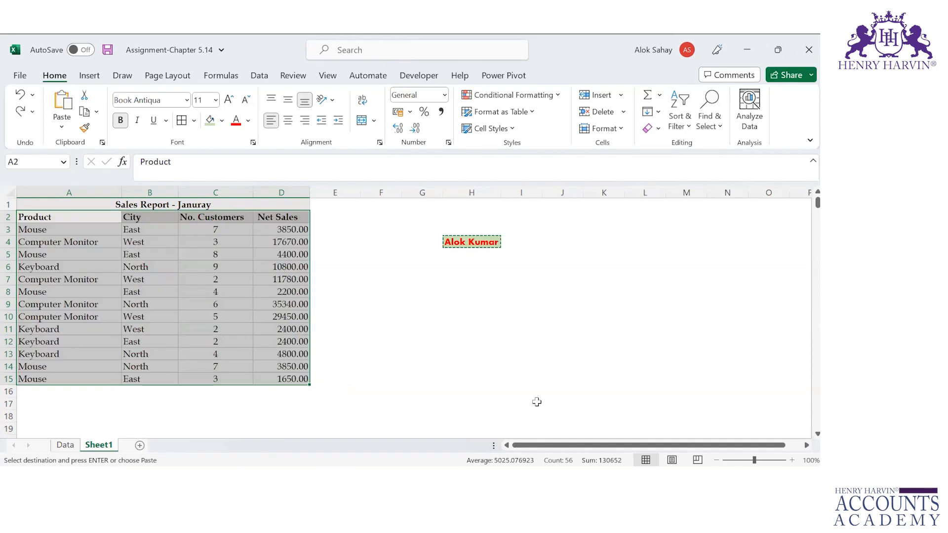
Step: Use Format Painter to copy H4's style onto the Product and City entries A3:B15
left_click(477, 243)
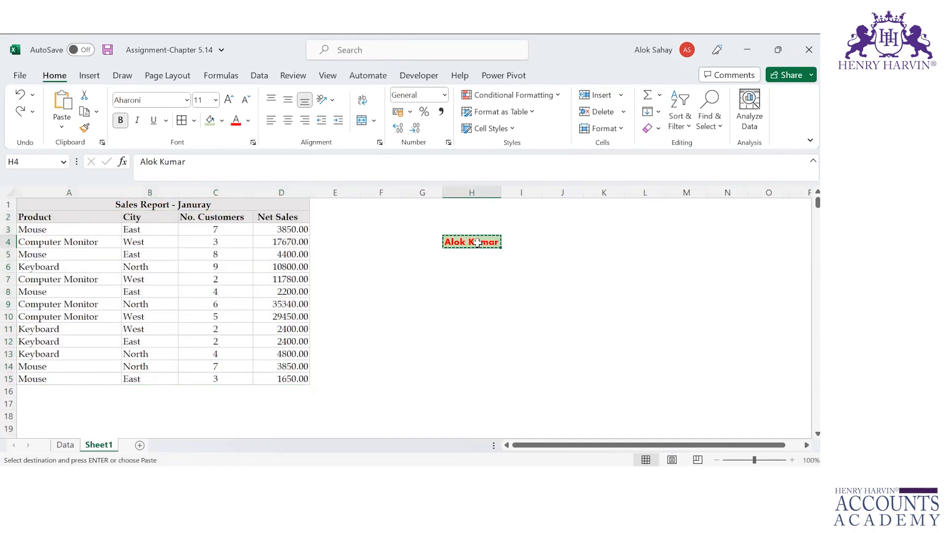
left_click(85, 129)
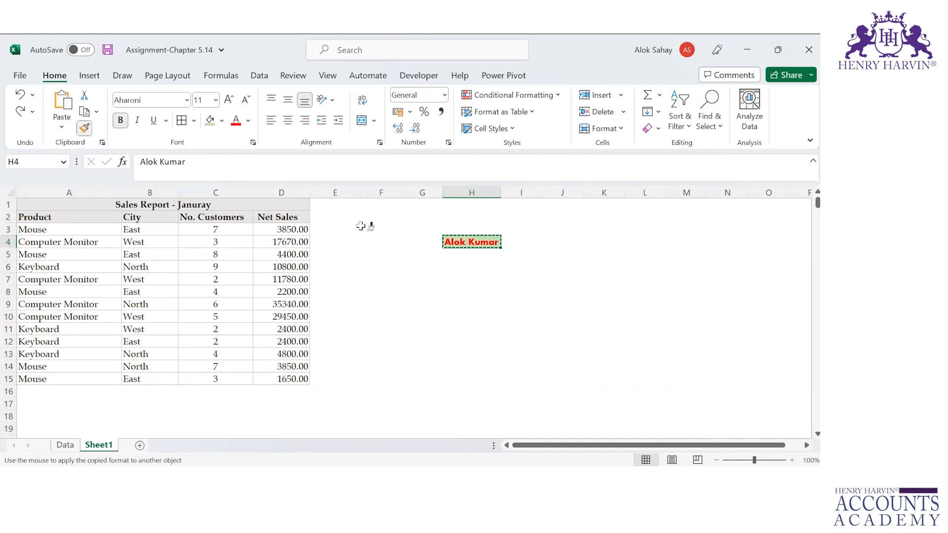
mouse_move(30, 225)
left_mouse_down()
mouse_move(127, 341)
mouse_move(126, 379)
left_mouse_up()
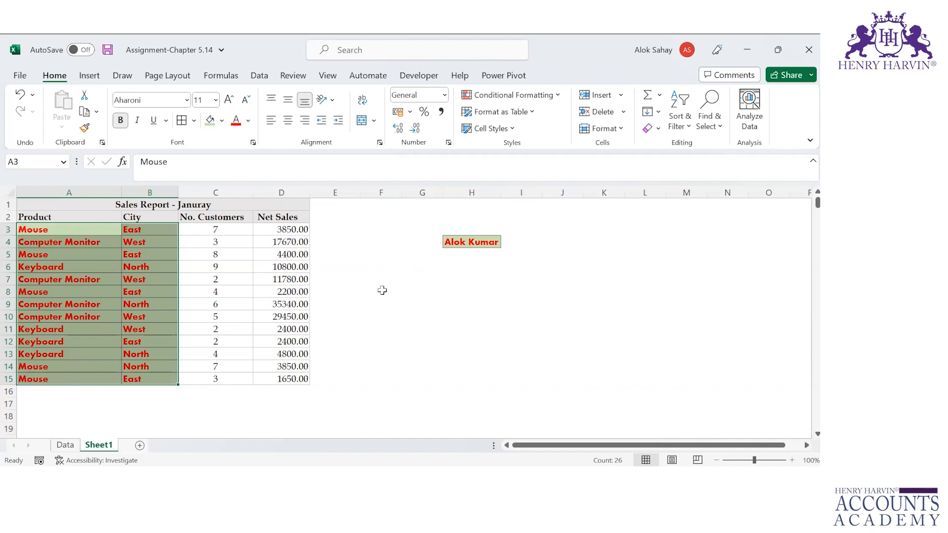
left_click(381, 283)
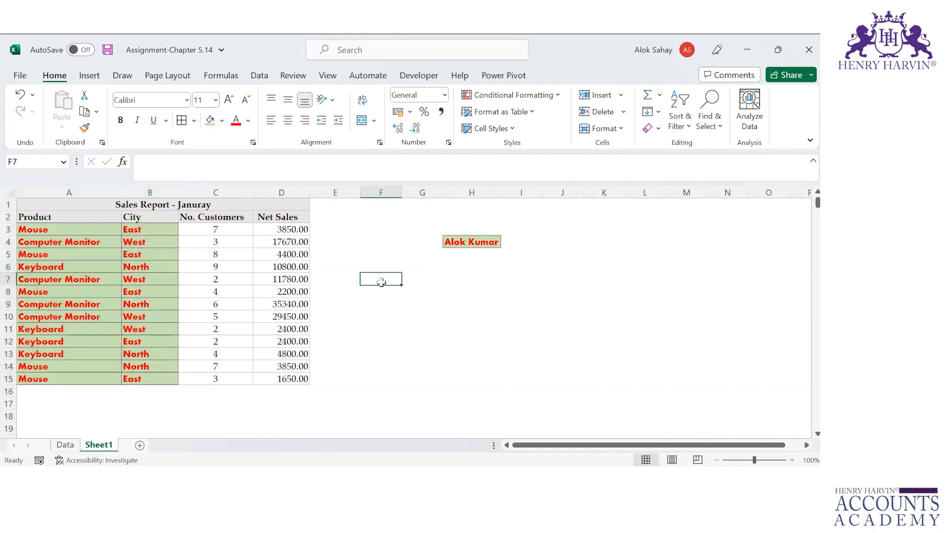
Step: Use Format Painter again to copy H4's style onto the title in A1
left_click(488, 238)
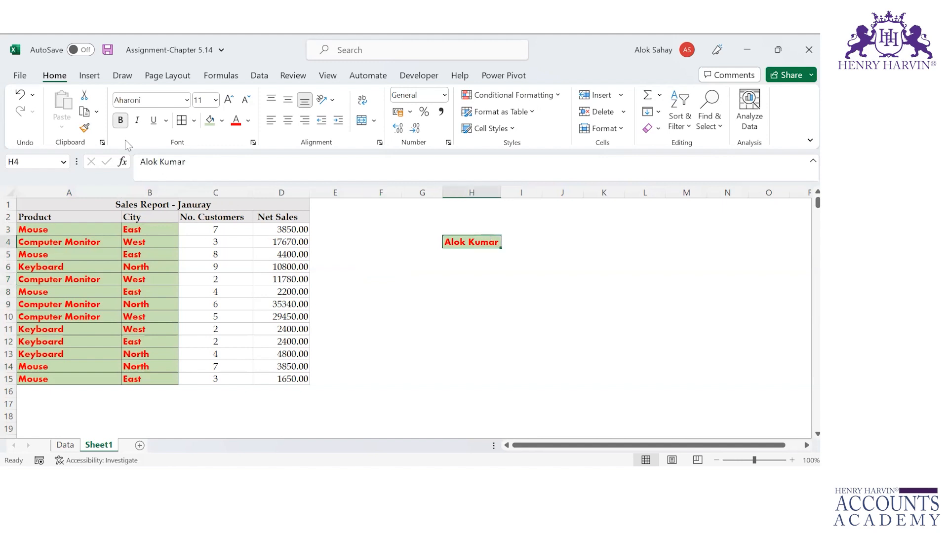
left_click(85, 127)
left_click(137, 203)
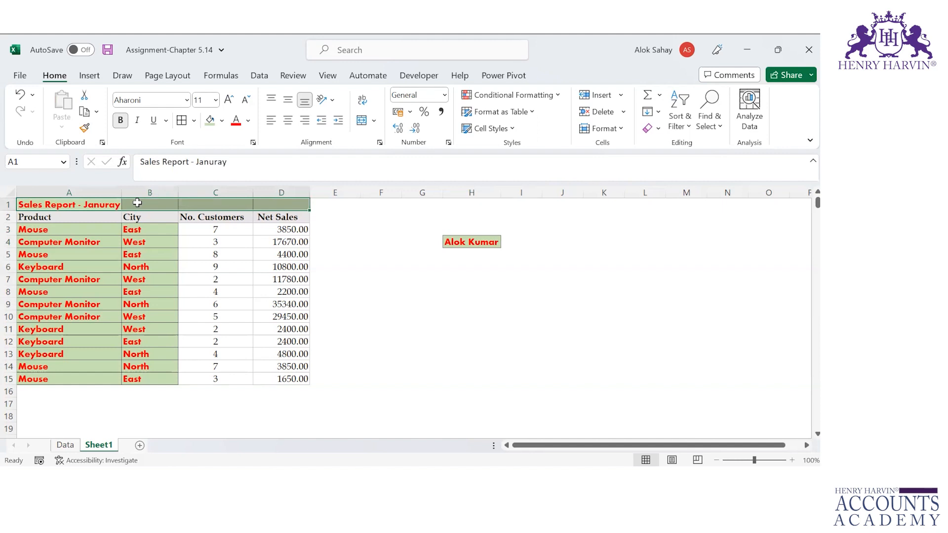
Step: Undo the painted format on the 'Sales Report - Januray' title and return to cell A2
key("ctrl+z")
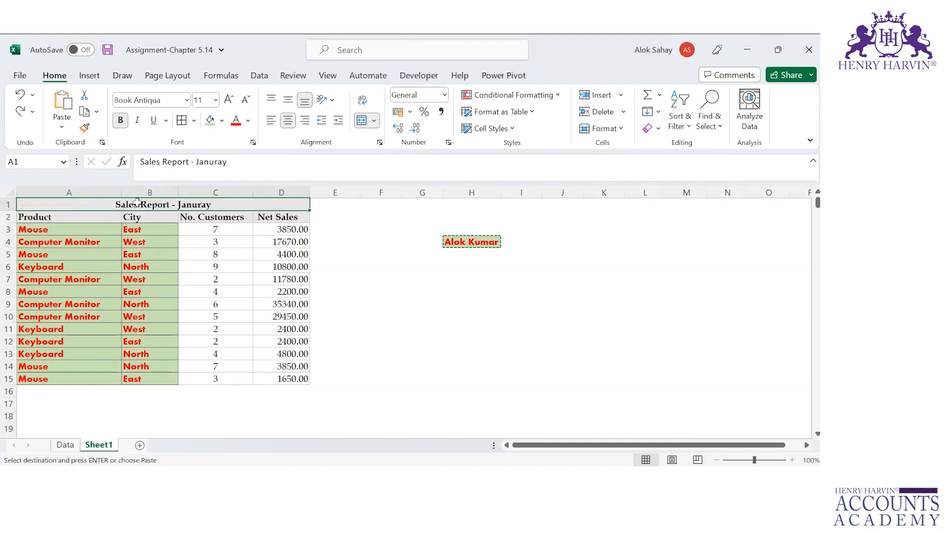
key("alt+Tab")
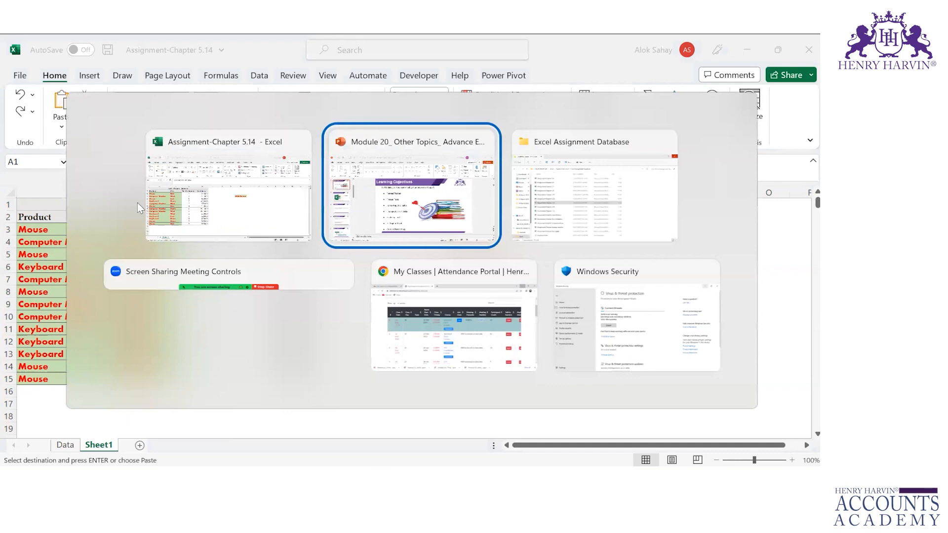
key("alt+Tab")
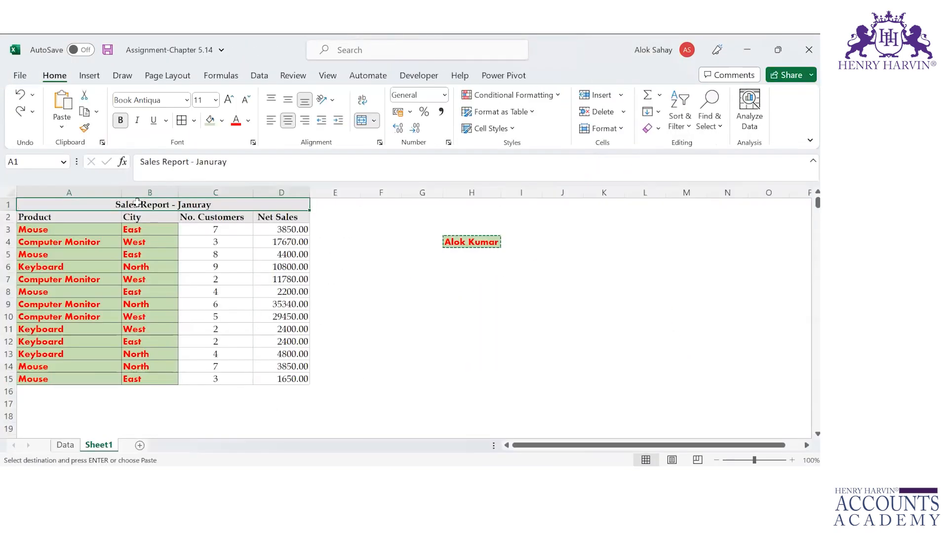
key("alt+Tab")
key("Down")
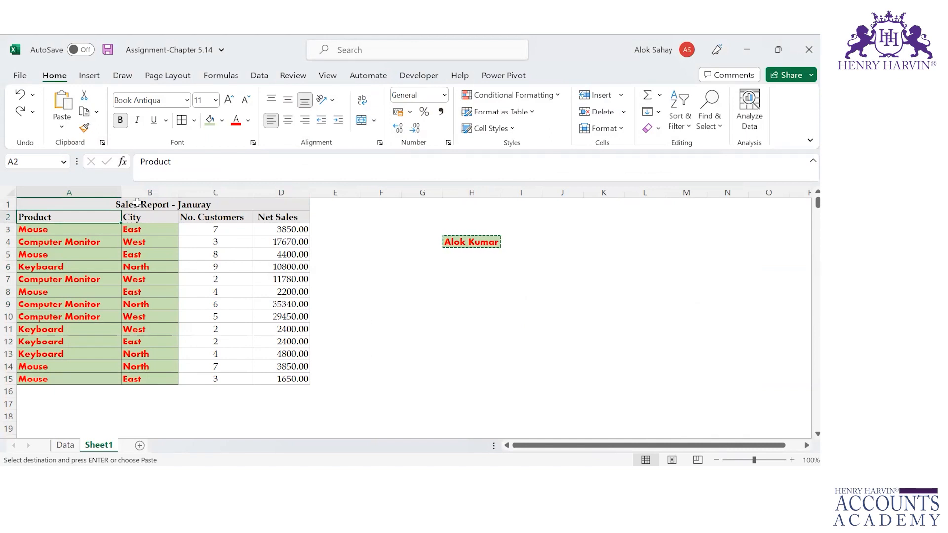
Step: Copy the sales table A2:D15 and paste a copy at E2
key("ctrl+shift+Right")
key("ctrl+c")
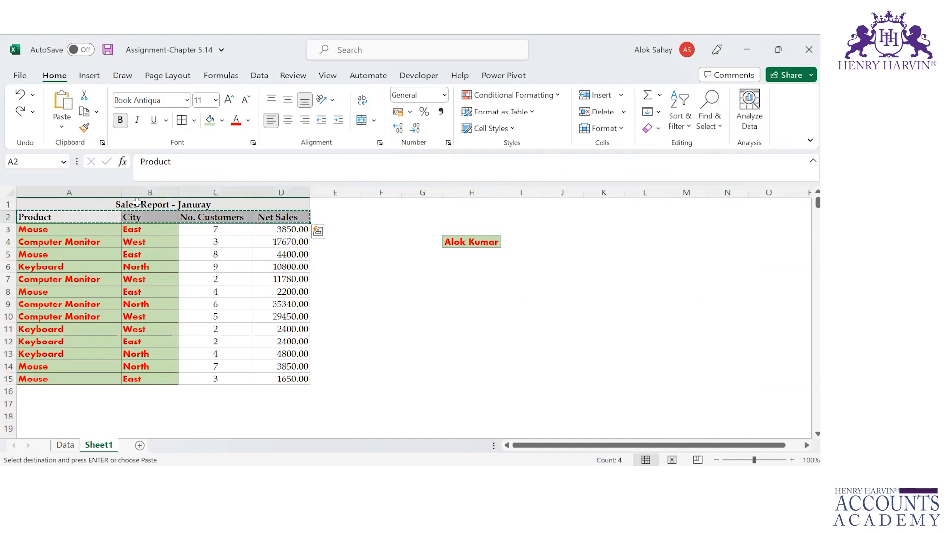
key("Right")
key("Right")
key("Right")
key("Right")
key("Right")
key("Left")
key("Left")
key("Left")
key("Left")
key("Left")
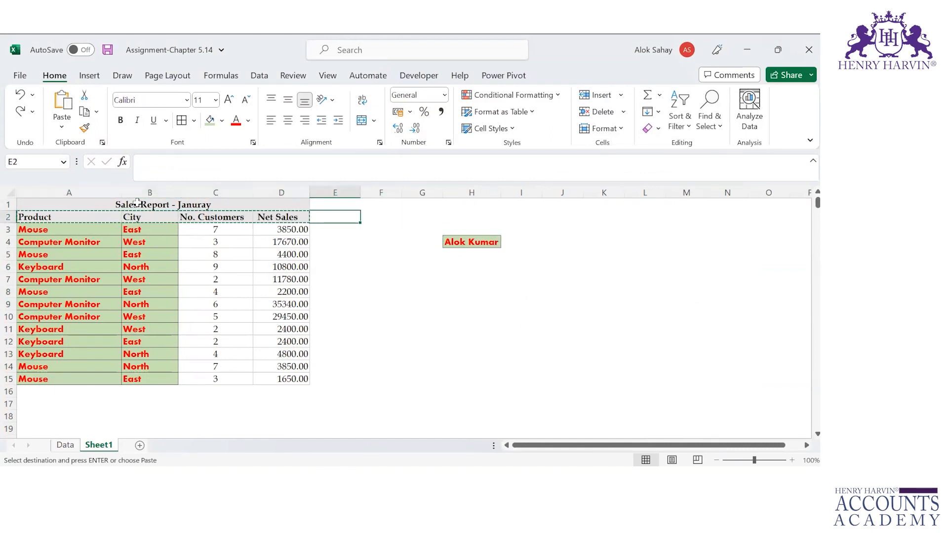
key("shift+Right")
key("shift+Down")
key("shift+Right")
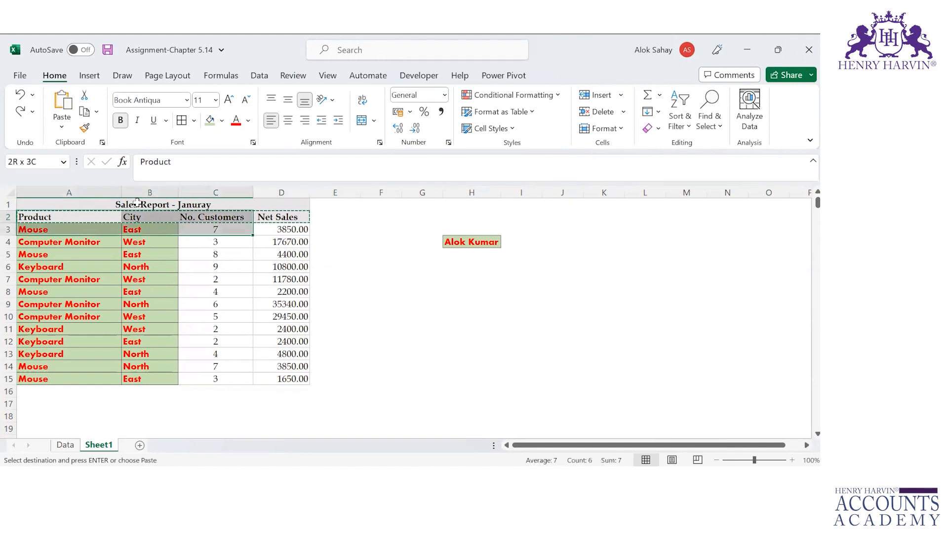
key("shift+Right")
key("shift+Down")
key("shift+Down")
key("shift+Down")
key("shift+Down")
key("shift+Down")
key("shift+Down")
key("shift+Down")
key("shift+Down")
key("shift+Down")
key("shift+Down")
key("shift+Down")
key("shift+Down")
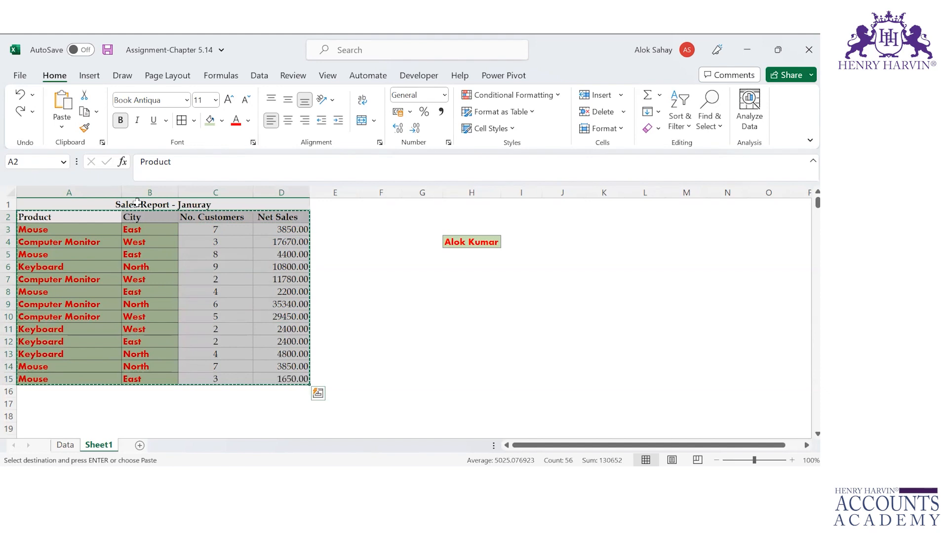
key("Right")
key("Right")
key("Right")
key("Right")
key("ctrl+v")
key("Right")
key("ctrl")
key("Escape")
Step: Paste further copies of the table at I2, M2, Q2, U2 and Y2
key("Right")
key("Right")
key("Right")
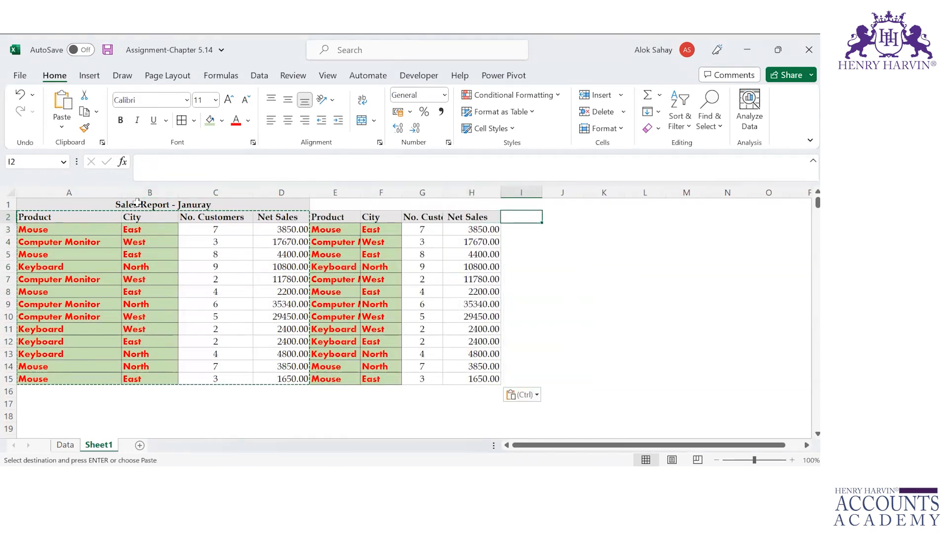
key("ctrl+v")
key("Right")
key("Right")
key("Right")
key("Right")
key("Right")
key("Left")
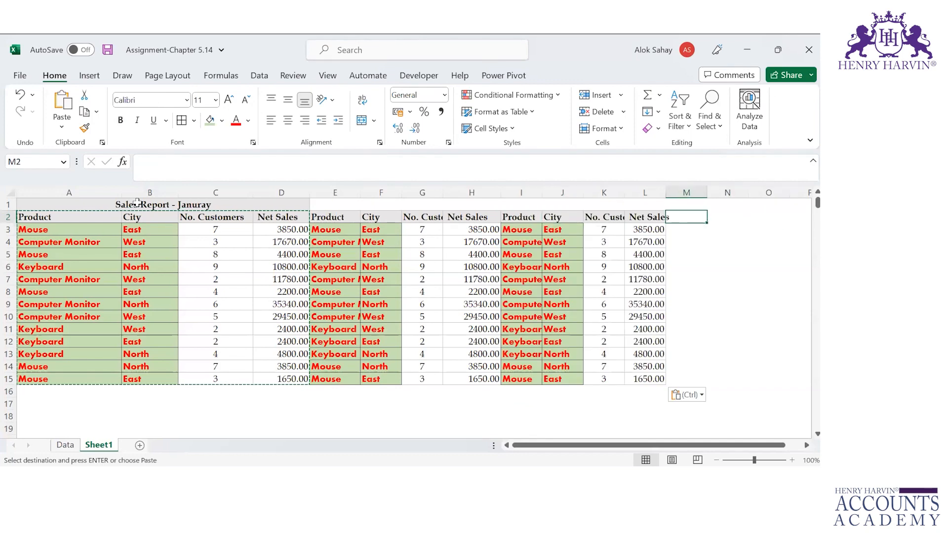
key("ctrl+v")
key("Right")
key("Right")
key("Right")
key("Right")
key("ctrl+v")
key("Right")
key("Right")
key("Right")
key("Right")
key("Right")
key("Left")
key("ctrl+v")
key("Right")
key("Right")
key("Right")
key("Right")
key("ctrl+v")
key("Right")
Step: Copy data rows 3–15 across columns A to AB and paste them at rows 16, 29, 42, 55 and 68
key("ctrl+Left")
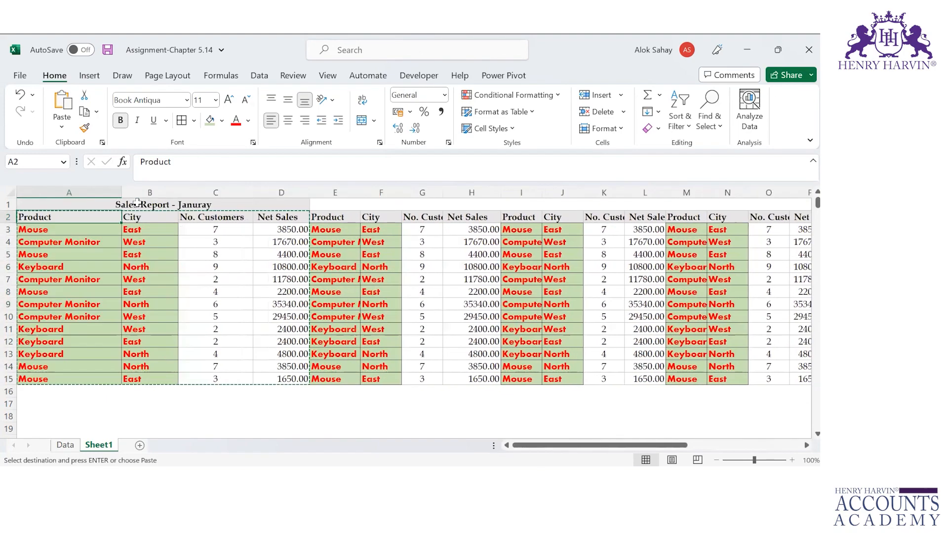
key("ctrl+shift+Right")
key("ctrl+shift+Down")
key("Left")
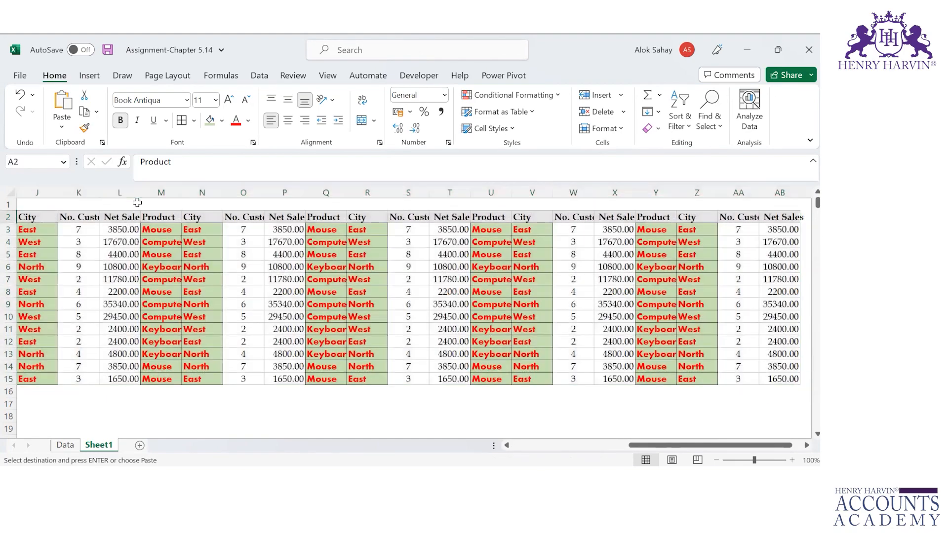
key("Down")
key("ctrl+shift+Right")
key("Down")
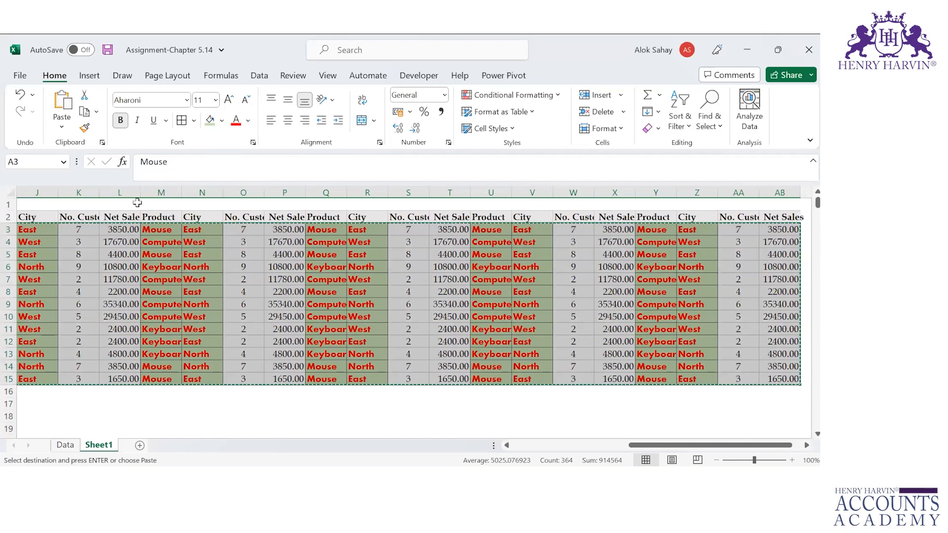
key("Down")
key("Down")
key("Down")
key("Down")
key("Down")
key("Down")
key("Down")
key("Down")
key("Down")
key("Down")
key("Down")
key("Down")
key("ctrl+v")
key("Down")
key("Down")
key("Down")
key("Down")
key("Down")
key("Down")
key("Down")
key("Down")
key("Down")
key("Down")
key("Down")
key("Down")
key("Down")
key("ctrl+v")
key("Down")
key("Down")
key("Down")
key("Down")
key("Down")
key("Down")
key("Down")
key("Down")
key("Down")
key("Down")
key("Down")
key("Down")
key("Down")
key("ctrl+v")
key("Down")
key("Down")
key("Down")
key("Down")
key("Down")
key("Down")
key("Down")
key("Down")
key("Down")
key("Down")
key("Down")
key("Down")
key("Down")
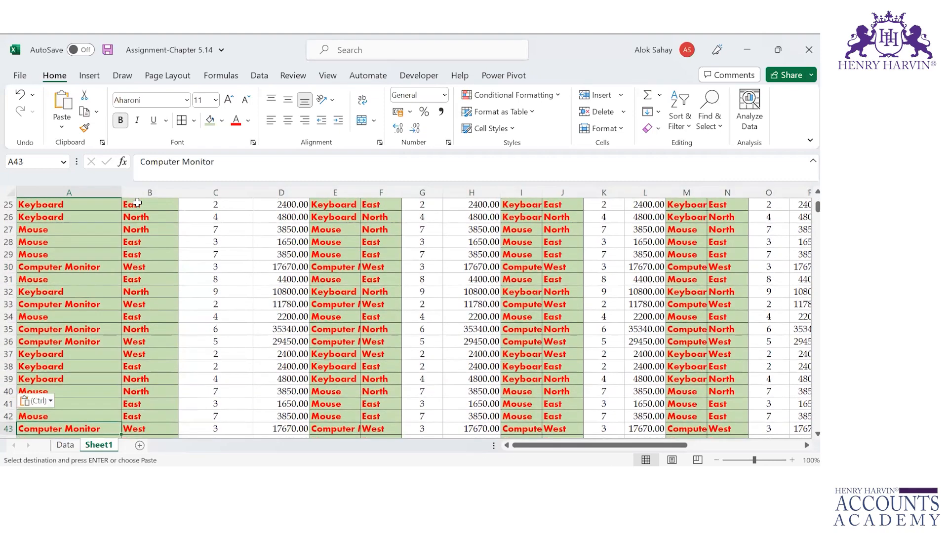
key("Escape")
key("ctrl+v")
key("Down")
key("Down")
key("Down")
key("Down")
key("Down")
key("Down")
key("Down")
key("Down")
key("Down")
key("Down")
key("Down")
key("Down")
key("Down")
key("Down")
key("Down")
key("Down")
key("Down")
key("Down")
key("Up")
key("Up")
key("Up")
key("Up")
key("Up")
key("ctrl+v")
key("ctrl+Home")
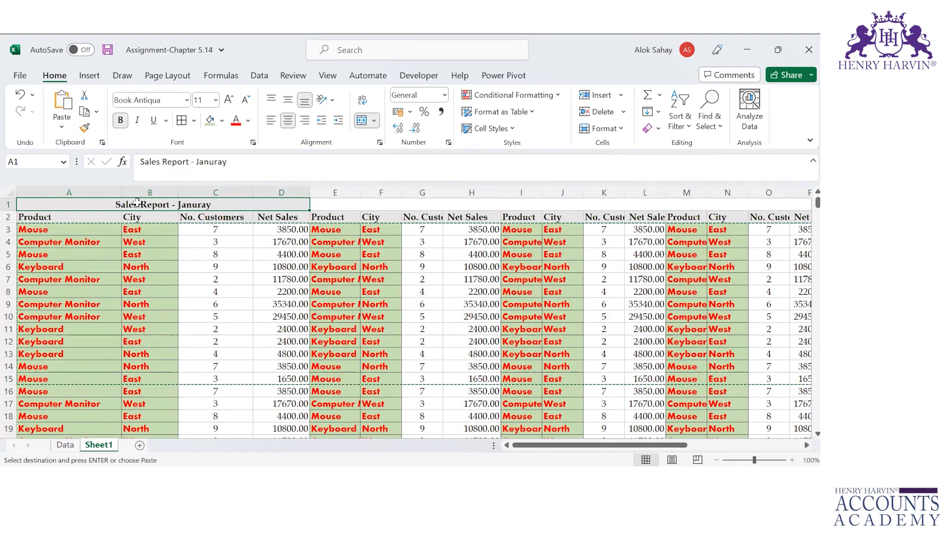
Step: Select the whole filled table and autofit every column width to its contents
left_click(55, 221)
key("ctrl+shift+Right")
key("ctrl+shift+Down")
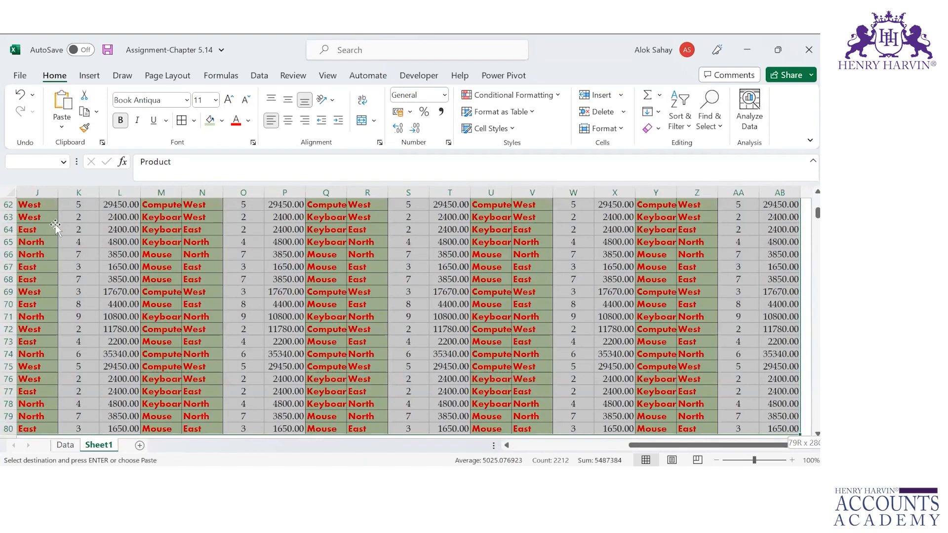
key("ctrl+BackSpace")
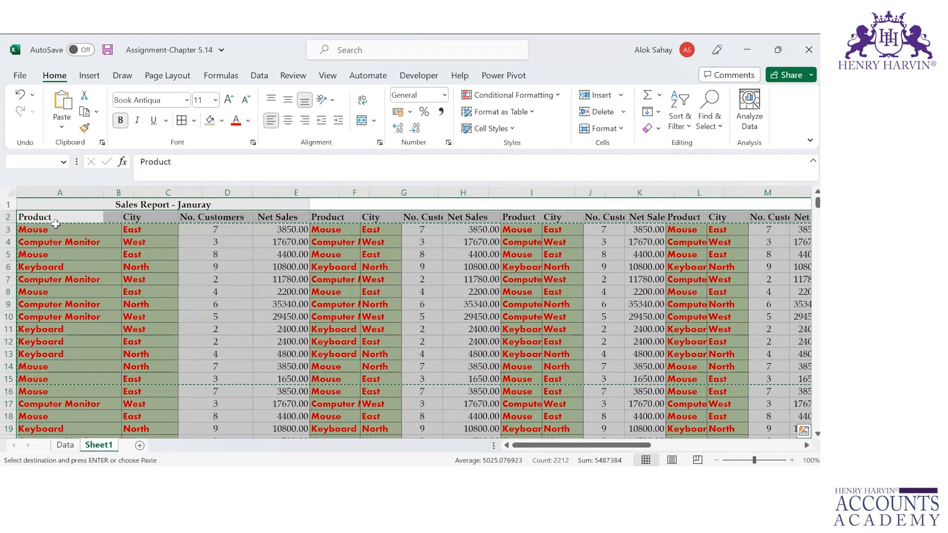
key("ctrl+Down")
key("ctrl+Up")
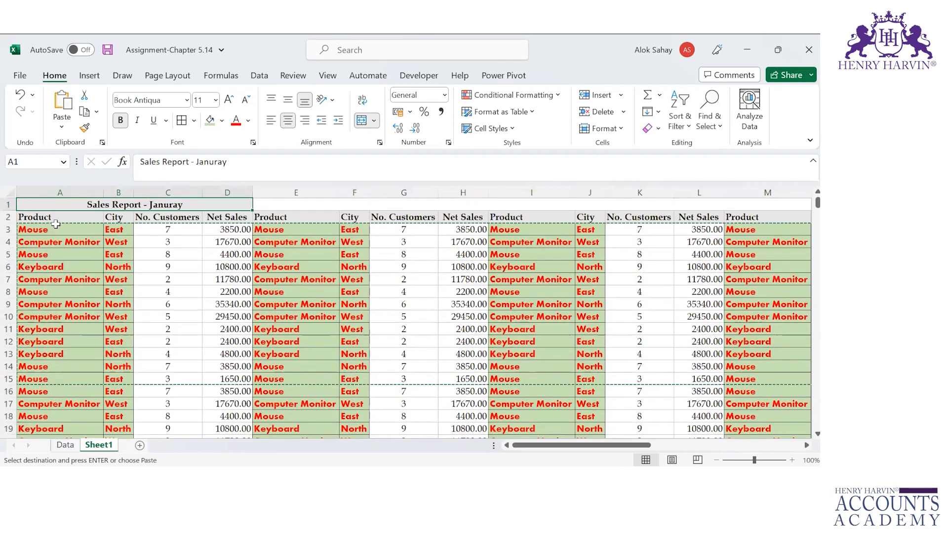
Step: Move along the header row and row 3 to check the fitted column widths
key("Down")
key("Right")
key("Right")
key("Right")
key("Right")
key("Right")
key("Right")
key("Right")
key("Right")
key("Right")
key("Right")
key("Right")
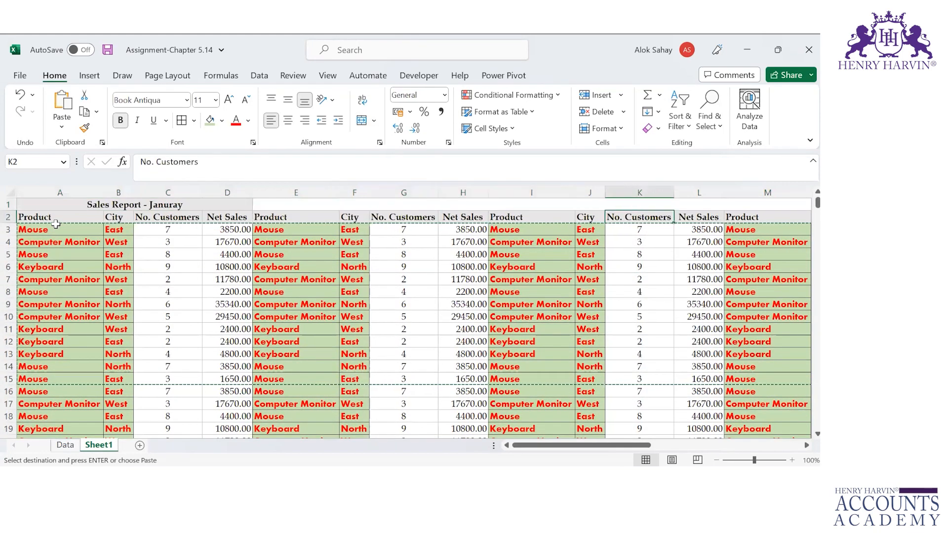
key("Right")
key("Right")
key("Right")
key("Right")
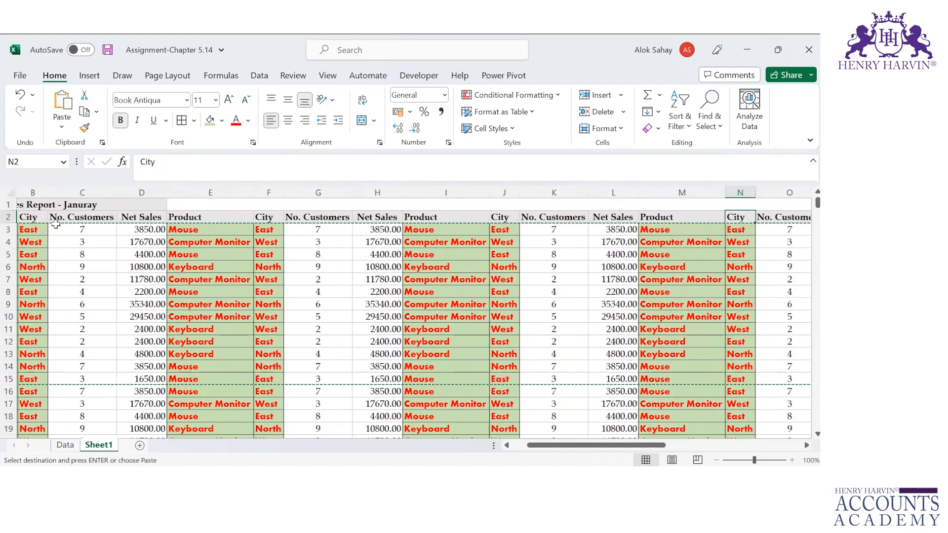
key("Right")
key("Right")
key("Right")
key("Right")
key("Right")
key("Right")
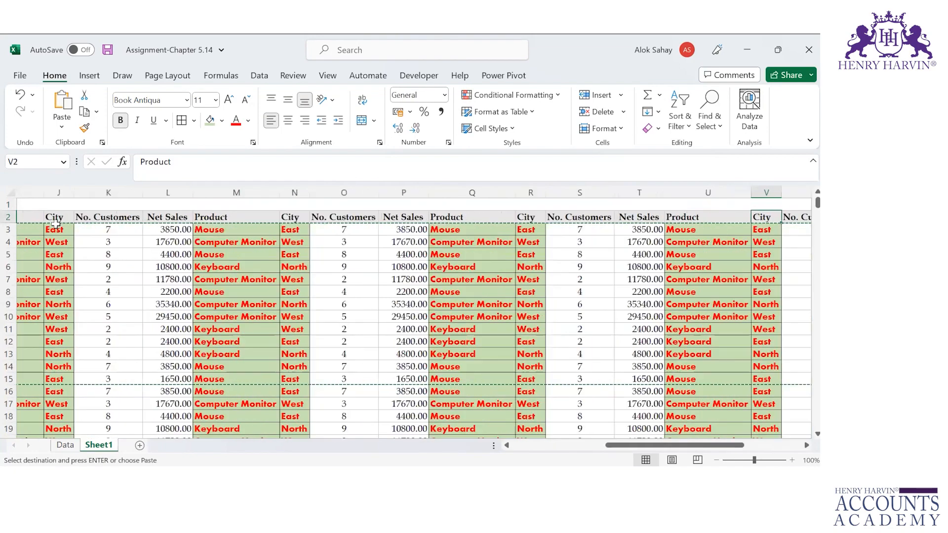
key("Right")
key("Right")
key("Right")
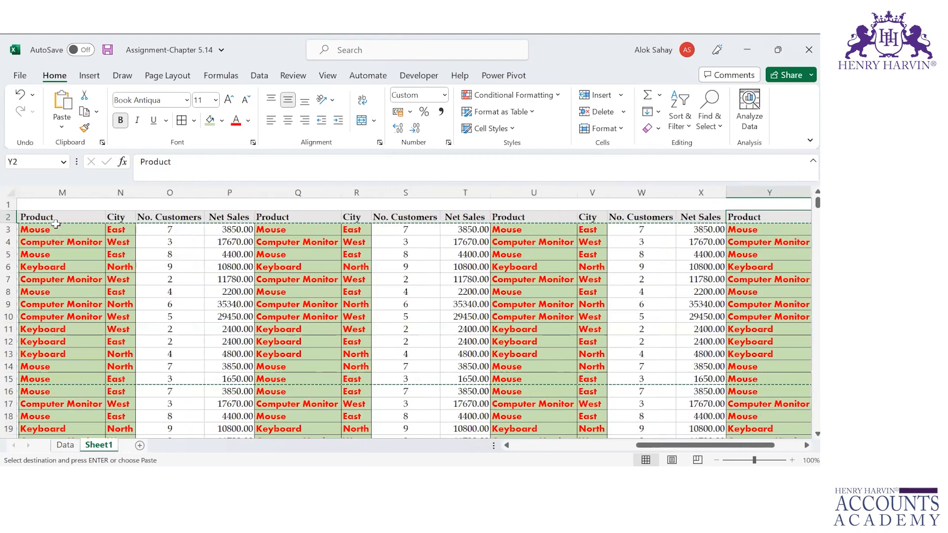
key("Left")
key("Left")
key("Left")
key("Left")
key("Left")
key("Left")
key("Left")
key("Left")
key("Left")
key("Left")
key("Left")
key("Left")
key("Left")
key("Left")
key("Left")
key("Left")
key("Left")
key("Left")
key("Left")
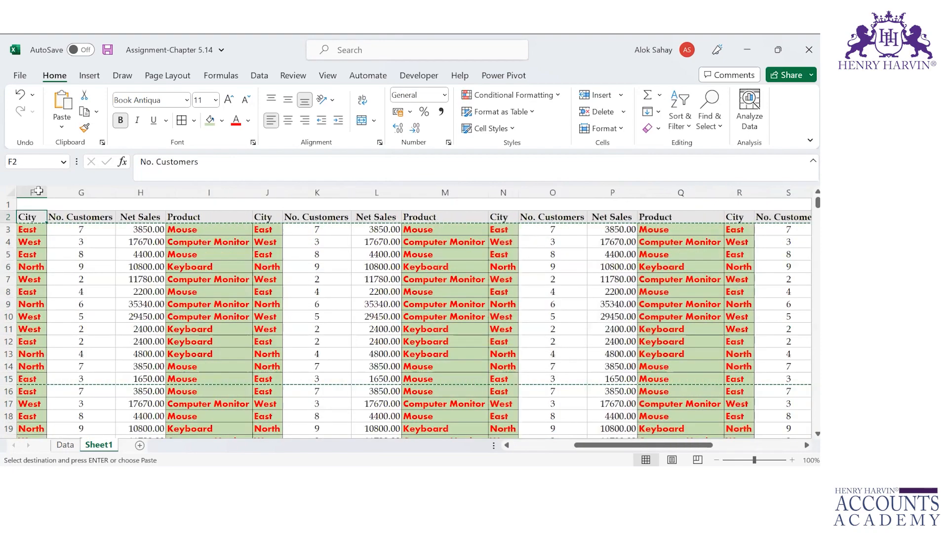
scroll(38, 191, "left", 3)
left_click(38, 188)
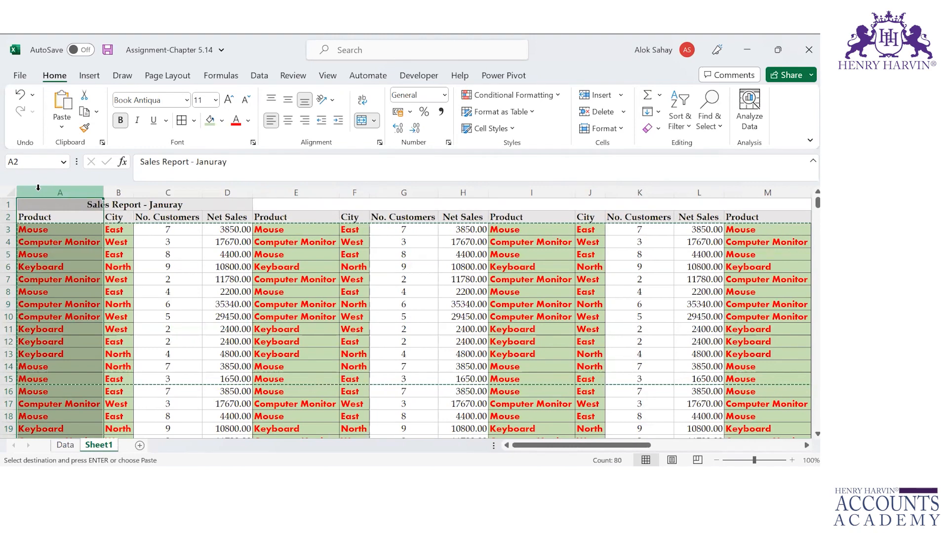
key("Down")
key("Down")
key("Up")
key("Right")
key("Right")
key("Right")
key("Right")
key("Right")
key("Right")
key("Right")
key("Right")
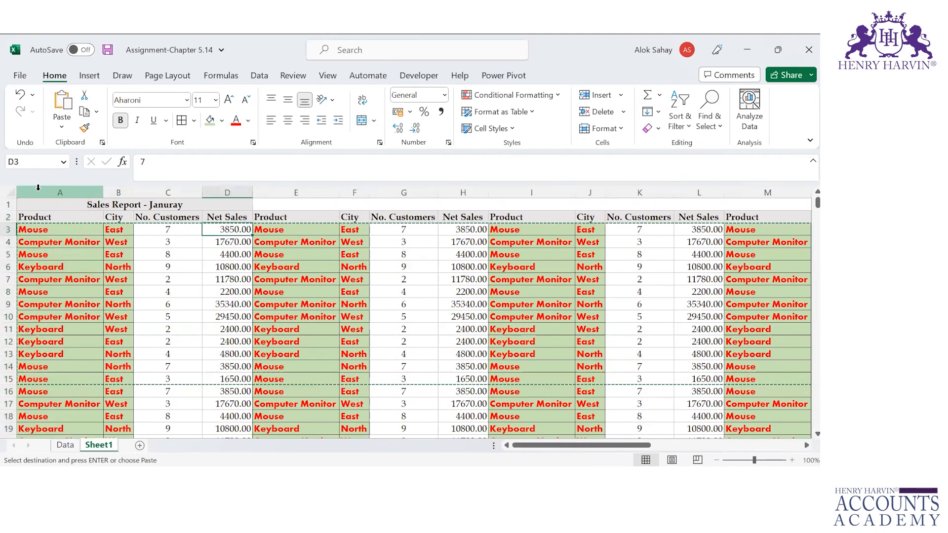
key("Right")
key("Right")
key("Right")
key("Right")
key("Right")
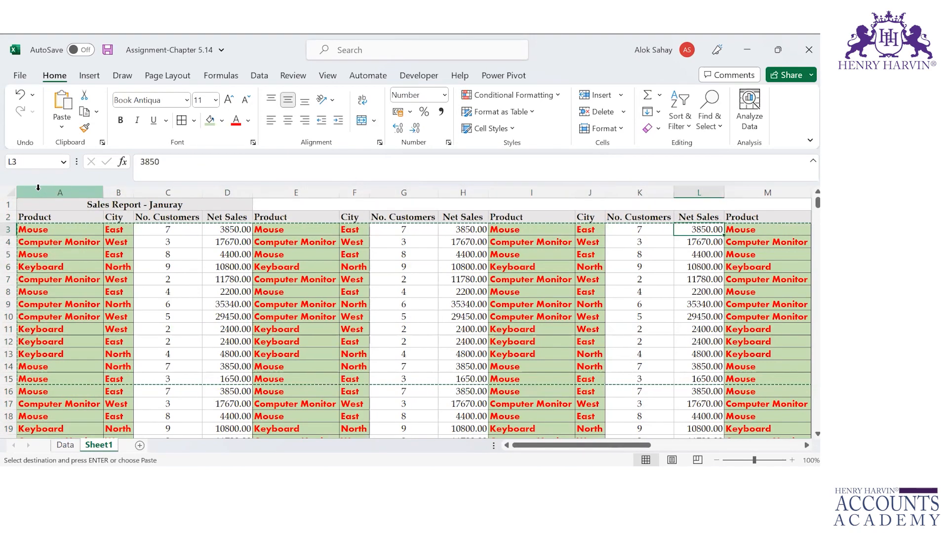
key("Right")
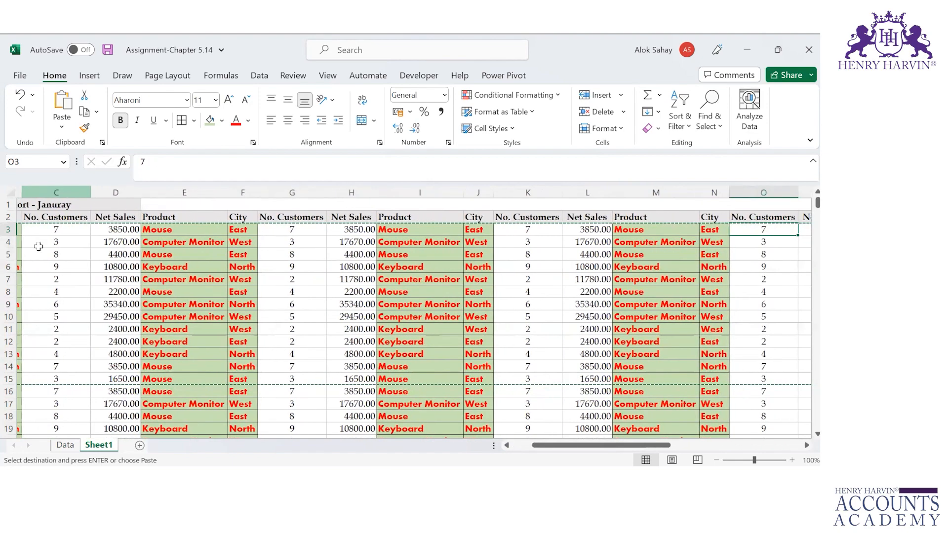
key("Right")
key("Right")
key("Right")
key("Right")
key("Right")
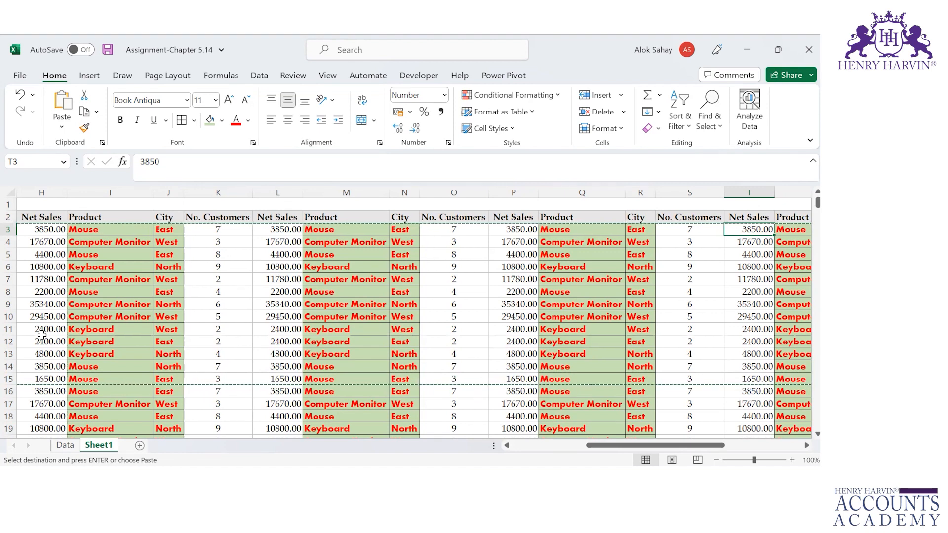
key("Left")
key("Left")
key("Left")
key("Left")
key("Left")
key("Left")
key("Left")
key("Left")
key("Left")
key("Left")
key("Left")
key("Left")
key("Home")
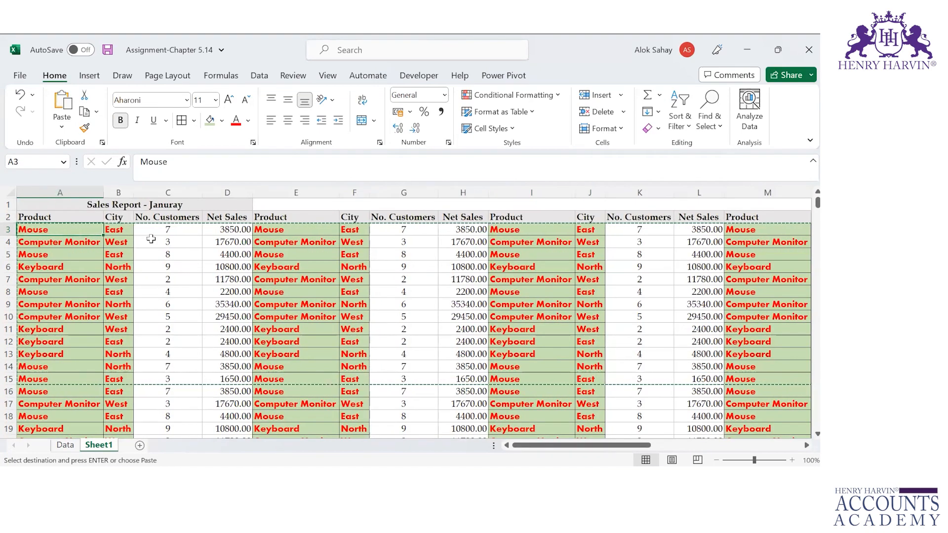
left_click(293, 75)
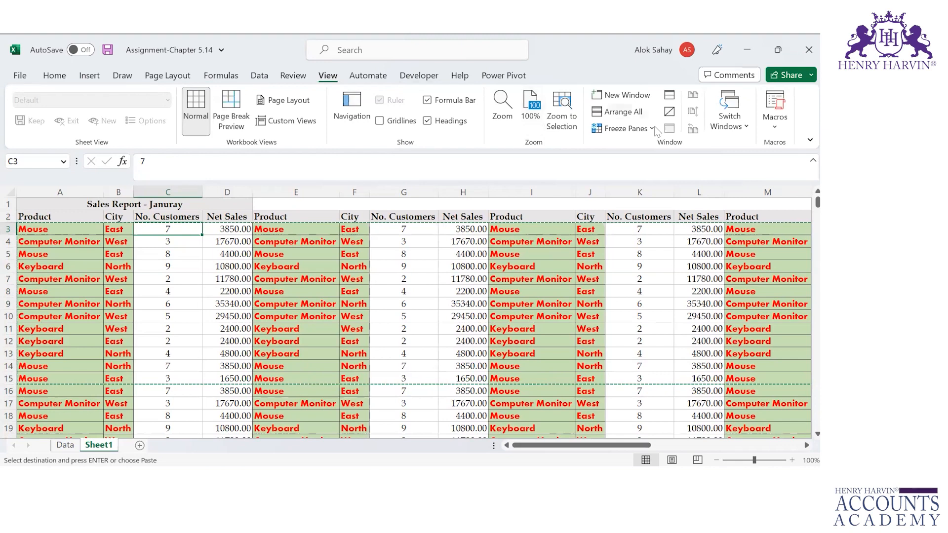
left_click(653, 126)
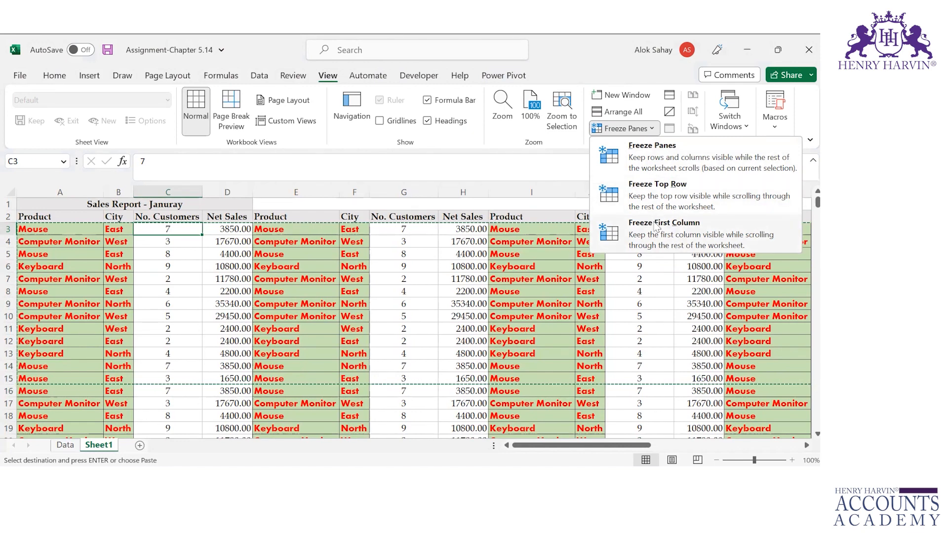
left_click(656, 227)
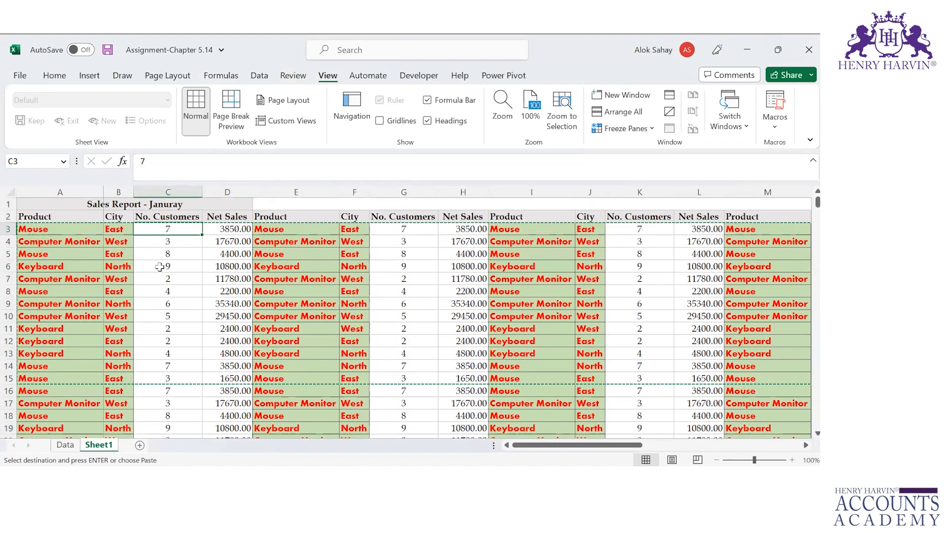
key("Right")
key("Right")
key("Right")
key("Right")
key("Right")
key("Right")
key("Right")
key("Right")
key("Right")
key("Right")
key("Right")
key("Right")
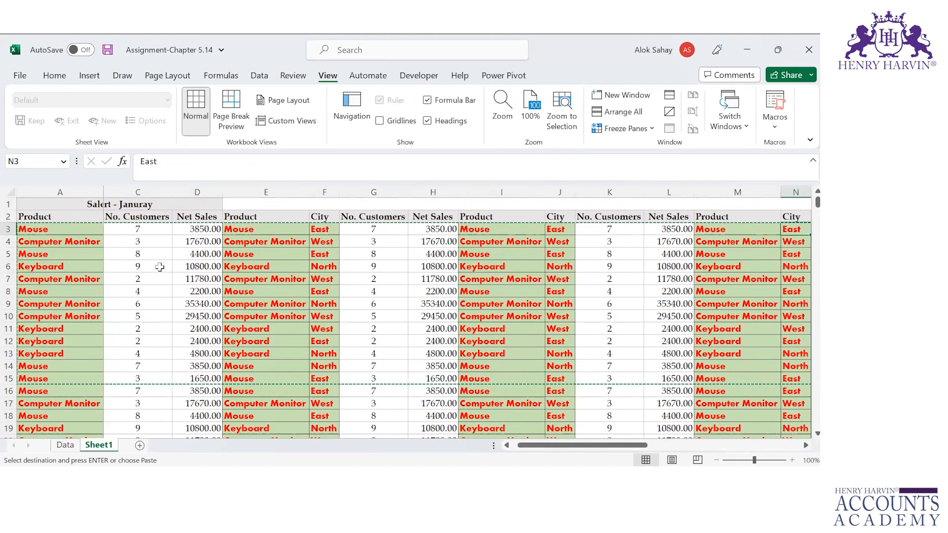
key("Right")
key("Right")
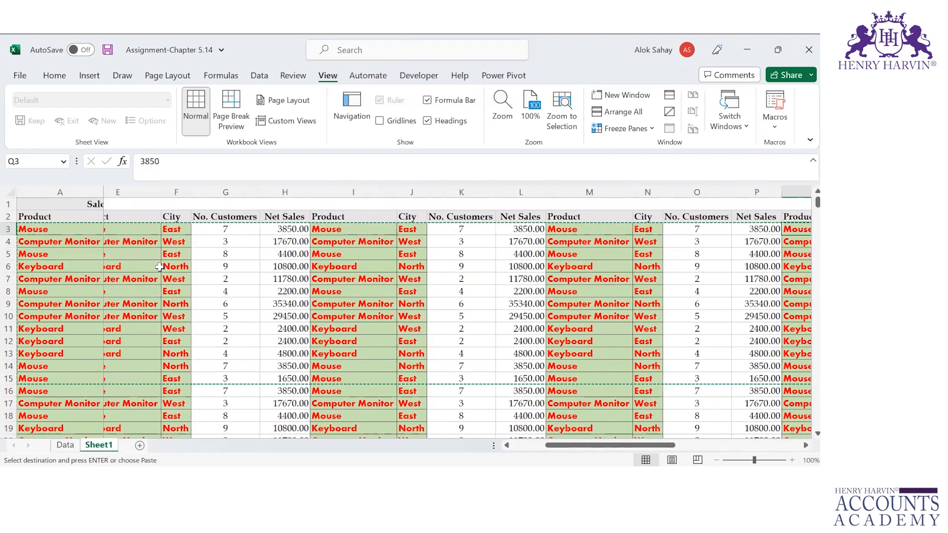
key("Right")
key("Right")
key("Right")
key("Right")
key("Right")
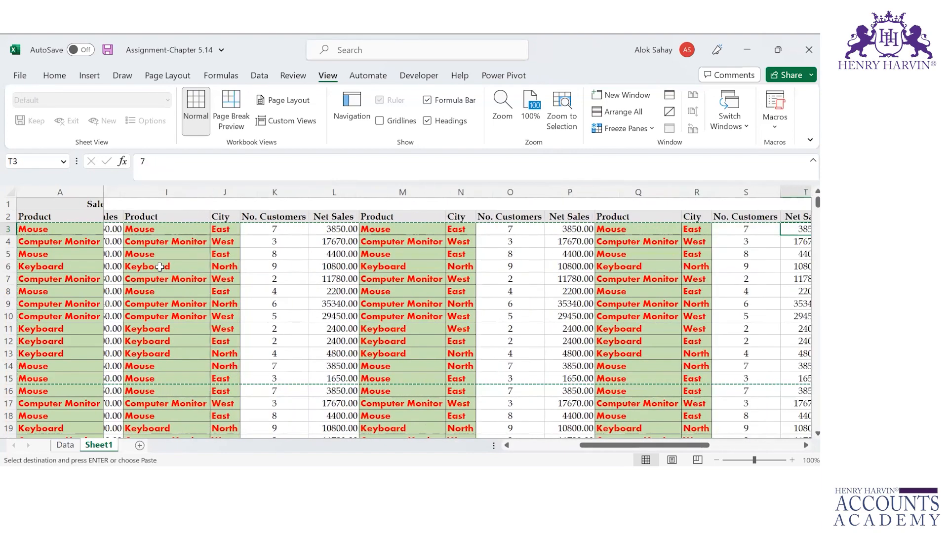
key("Right")
key("Right")
key("Right")
key("Right")
key("Right")
key("Right")
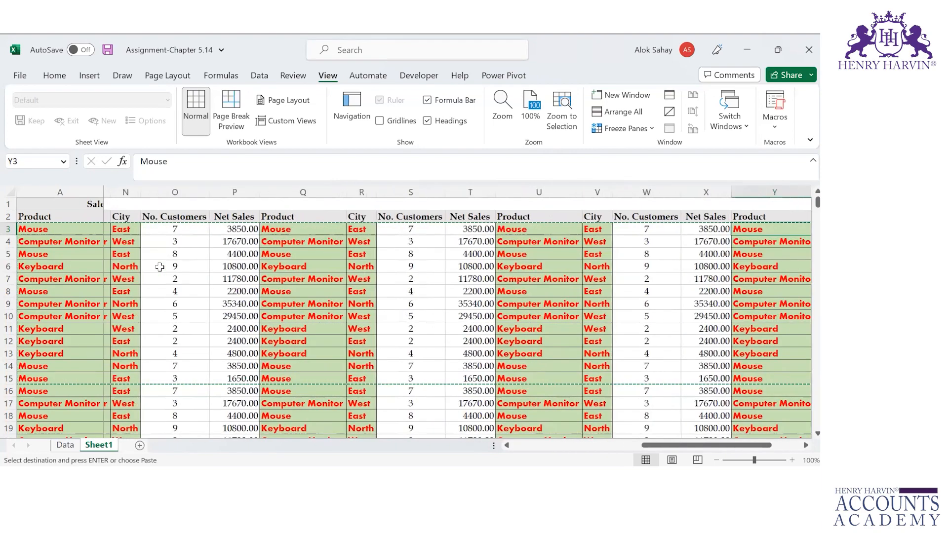
key("Right")
key("Right")
key("Right")
key("Right")
key("Right")
key("Right")
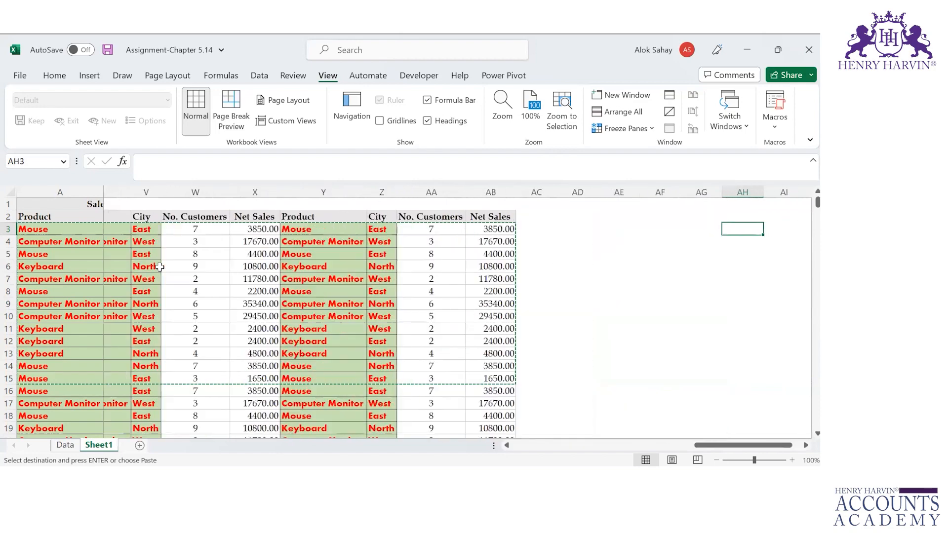
key("Left")
key("Left")
key("Left")
key("Left")
key("Left")
key("Left")
key("Left")
key("Left")
key("Left")
key("Left")
key("Left")
key("Left")
key("Left")
key("Left")
key("Left")
key("Left")
key("Left")
key("Left")
key("Left")
key("Left")
key("Left")
key("Left")
key("Left")
key("Left")
key("Left")
key("Left")
key("Left")
key("Left")
key("Left")
key("Left")
key("Left")
key("Left")
key("Left")
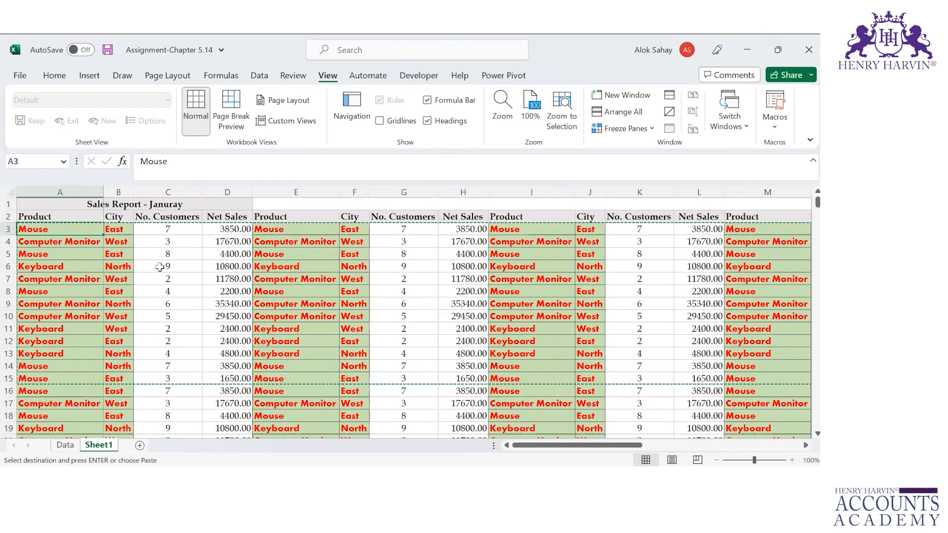
key("Down")
key("Down")
key("Down")
key("Down")
key("Down")
key("Down")
key("Down")
key("Down")
key("Down")
key("Down")
key("Down")
key("Down")
key("Down")
key("Down")
key("Down")
key("Down")
key("Down")
key("Down")
key("Down")
key("Down")
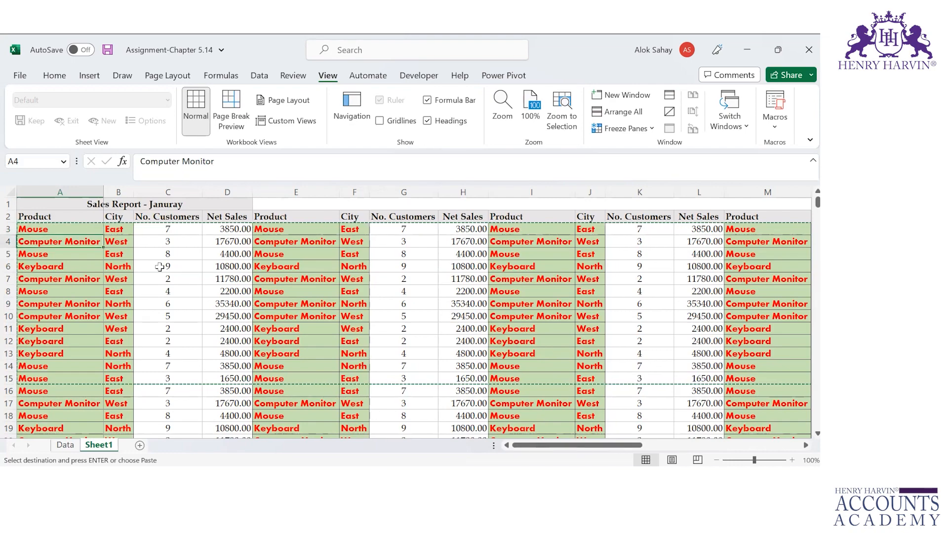
key("Down")
key("Down")
key("Down")
key("Down")
key("Down")
key("Down")
key("Down")
key("Down")
key("Down")
key("Down")
key("Down")
key("Down")
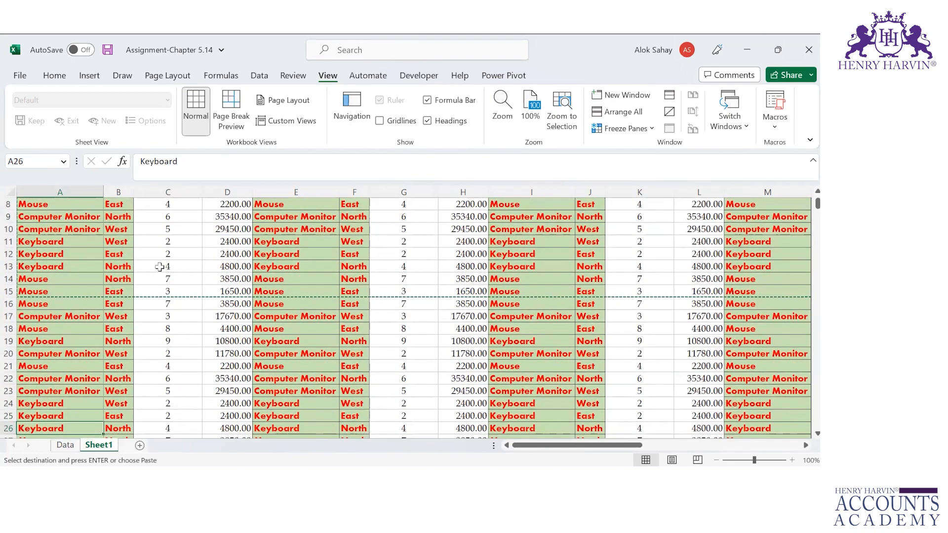
key("Up")
key("Up")
key("Up")
key("Up")
key("Up")
key("Up")
key("Up")
key("Up")
key("Up")
key("Up")
key("Up")
key("Up")
key("Up")
key("Up")
key("Up")
key("Up")
key("Up")
key("Up")
key("Up")
key("Up")
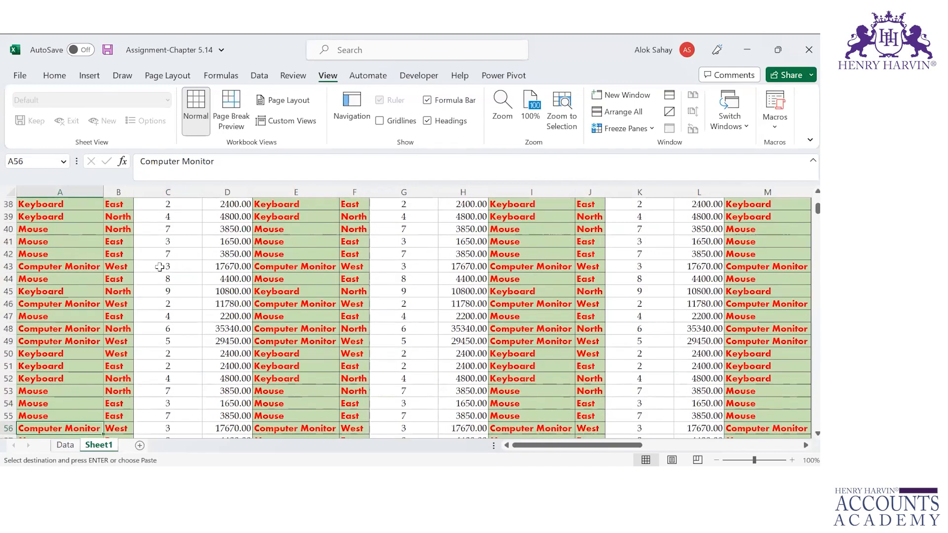
key("Up")
key("Up")
key("Up")
key("Up")
key("Up")
key("Down")
key("Up")
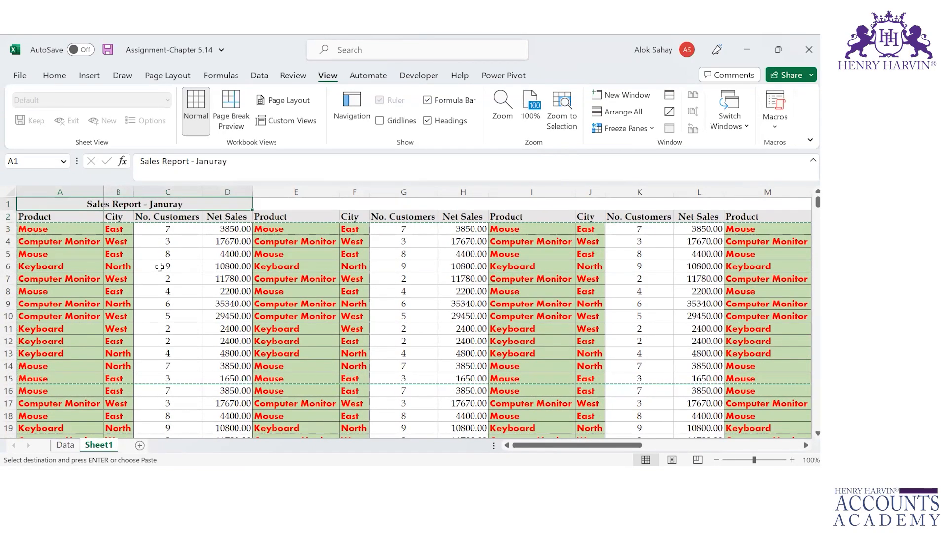
Step: Freeze the top row using View > Freeze Panes > Freeze Top Row
left_click(641, 128)
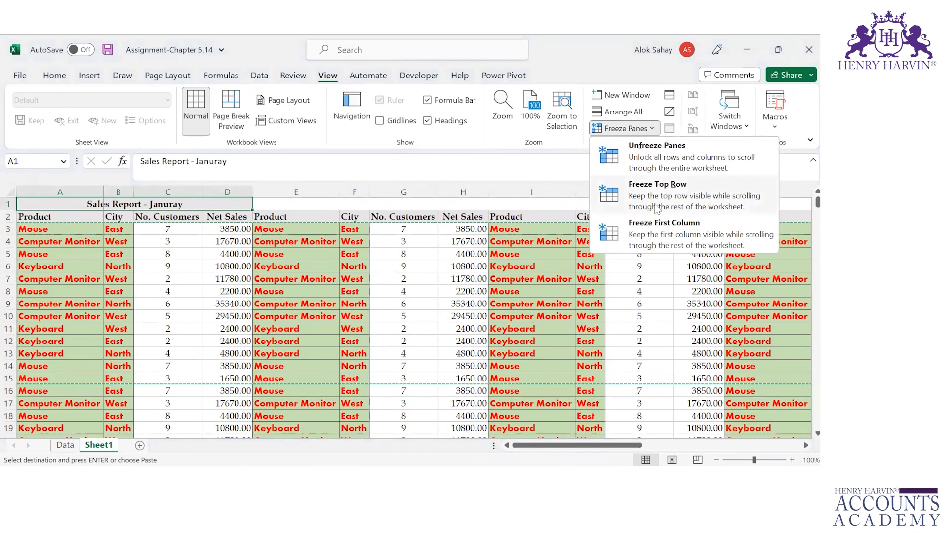
left_click(9, 202)
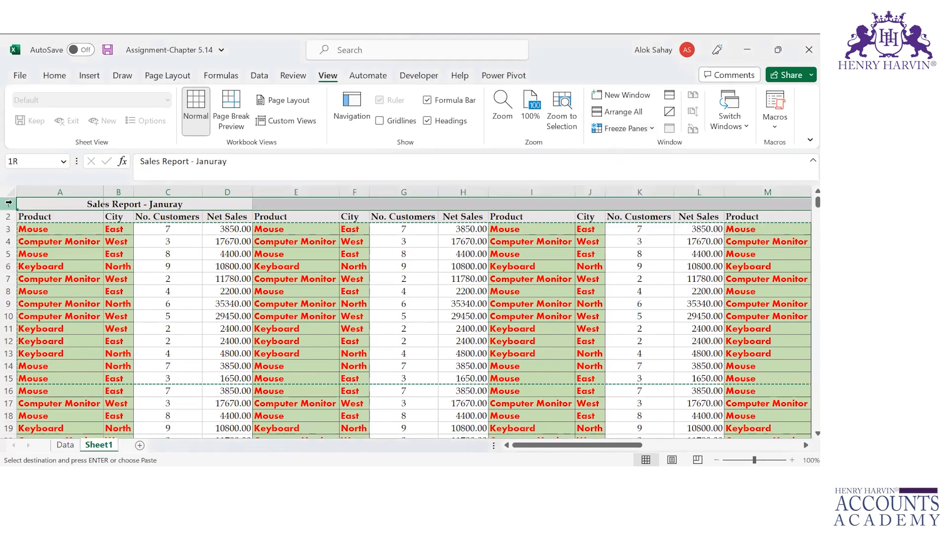
left_click(639, 131)
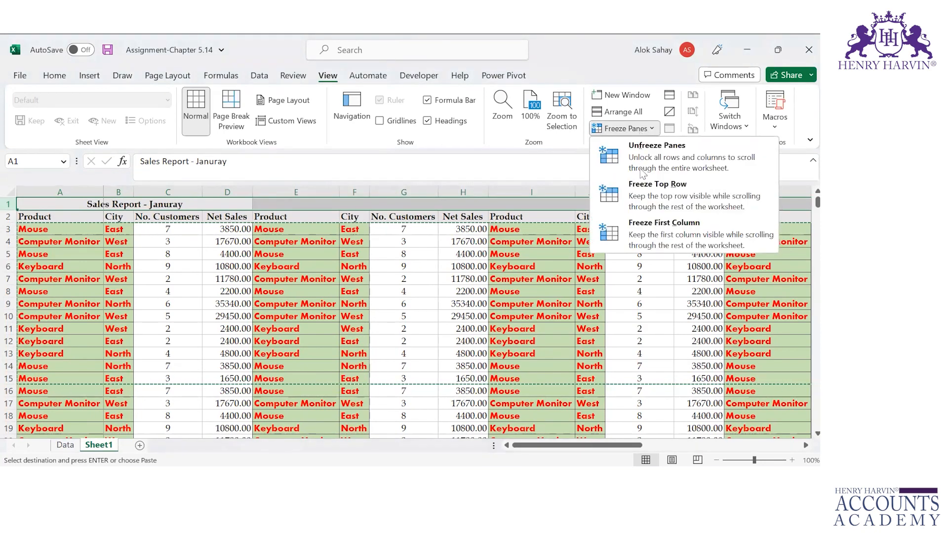
left_click(640, 201)
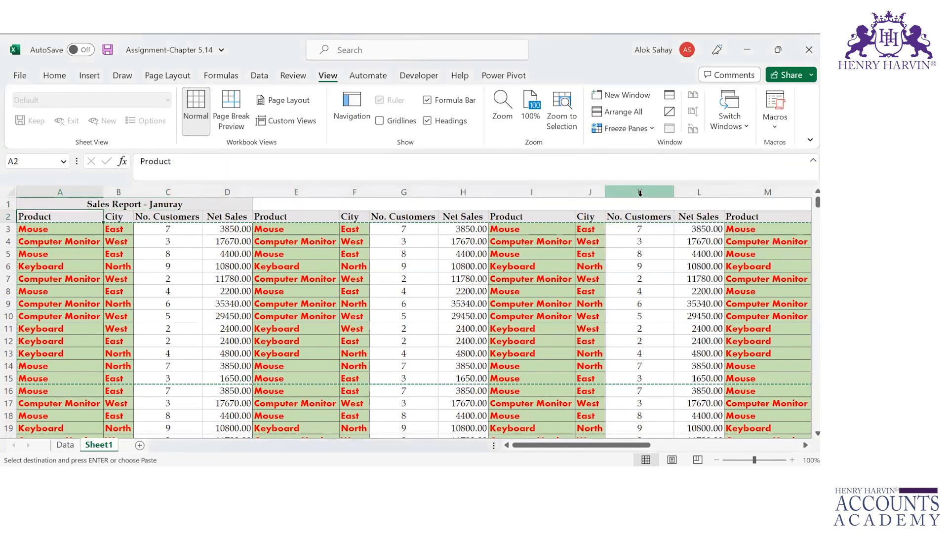
Step: Move down to row 68 and across to confirm the title row stays visible
key("Down")
key("Down")
key("Down")
key("Down")
key("Down")
key("Down")
key("Down")
key("Down")
key("Down")
key("Down")
key("Down")
key("Down")
key("Down")
key("Down")
key("Down")
key("Down")
key("Down")
key("Down")
key("Down")
key("Down")
key("Down")
key("Down")
key("Down")
key("Down")
key("Down")
key("Down")
key("Down")
key("Down")
key("Down")
key("Down")
key("Down")
key("Down")
key("Down")
key("Down")
key("Down")
key("Down")
key("Down")
key("Down")
key("Down")
key("Down")
key("Right")
key("Right")
key("Right")
key("Right")
key("Right")
key("Right")
key("Right")
key("Right")
key("Right")
key("Right")
key("Right")
key("Right")
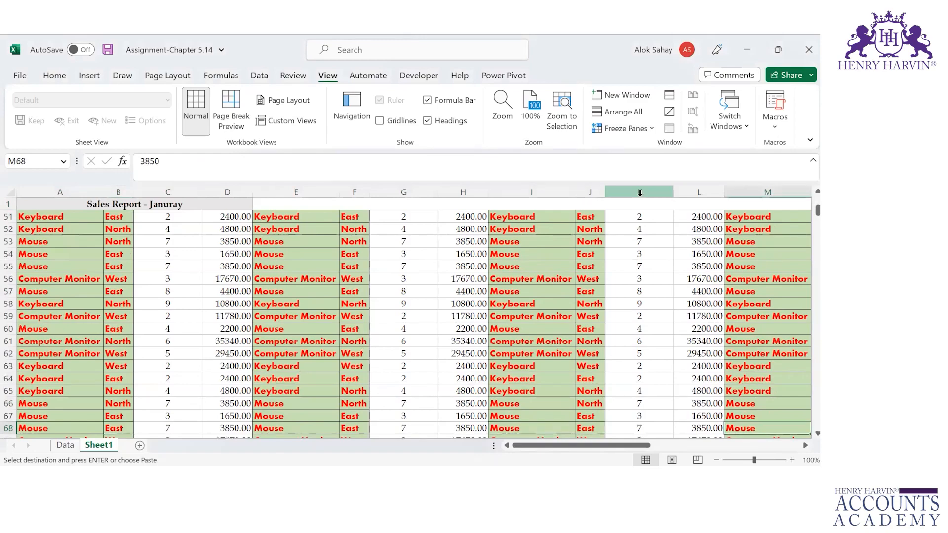
key("Right")
key("Right")
key("Right")
key("Right")
key("Right")
key("Right")
key("Right")
key("Right")
key("Right")
key("Right")
key("Right")
key("Right")
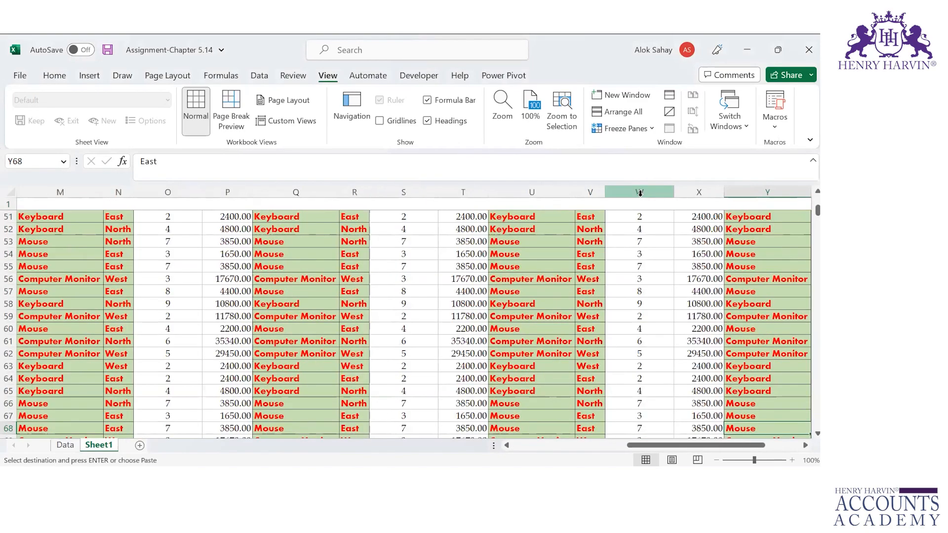
key("Right")
key("Right")
key("Right")
key("Right")
key("Right")
key("Right")
key("Left")
key("Left")
key("Left")
key("Left")
key("Left")
key("Left")
key("Left")
key("Left")
key("Left")
key("Left")
key("Left")
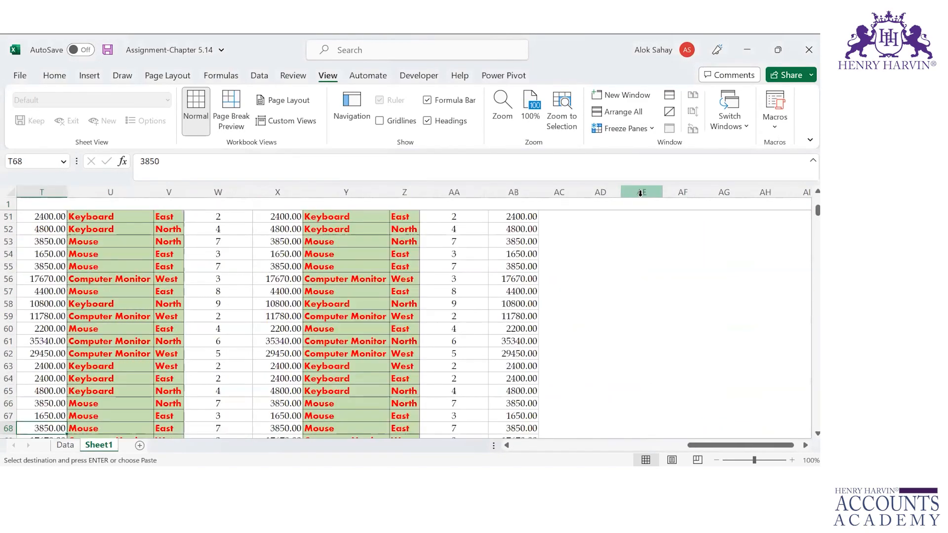
key("Home")
key("Up")
key("Up")
key("Up")
key("Up")
key("Up")
key("Up")
key("Up")
key("Up")
key("Up")
key("Up")
key("Up")
key("Up")
key("Up")
key("Up")
key("Up")
key("Up")
key("Up")
key("Up")
key("Up")
key("Up")
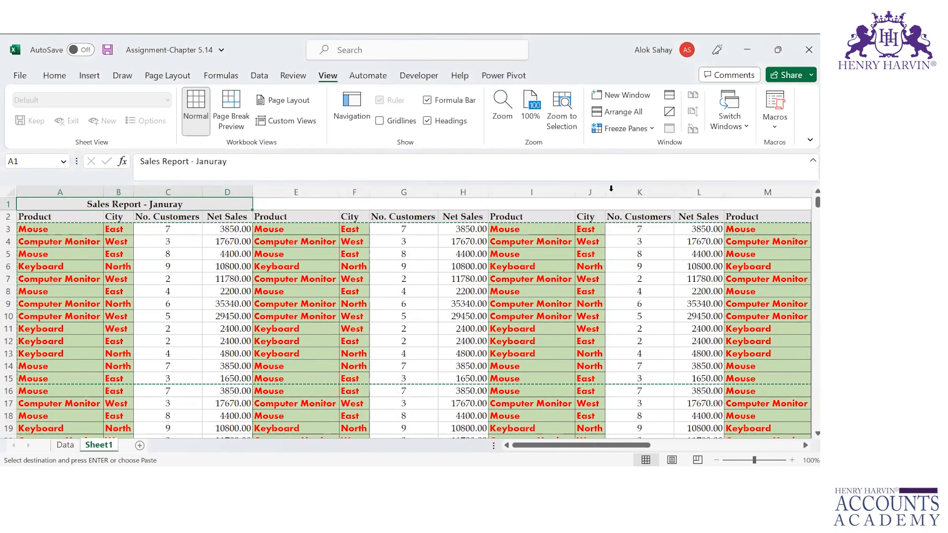
Step: Browse the Sales Report table from A2 across row 3 and down column A, ending on C3
left_click(72, 221)
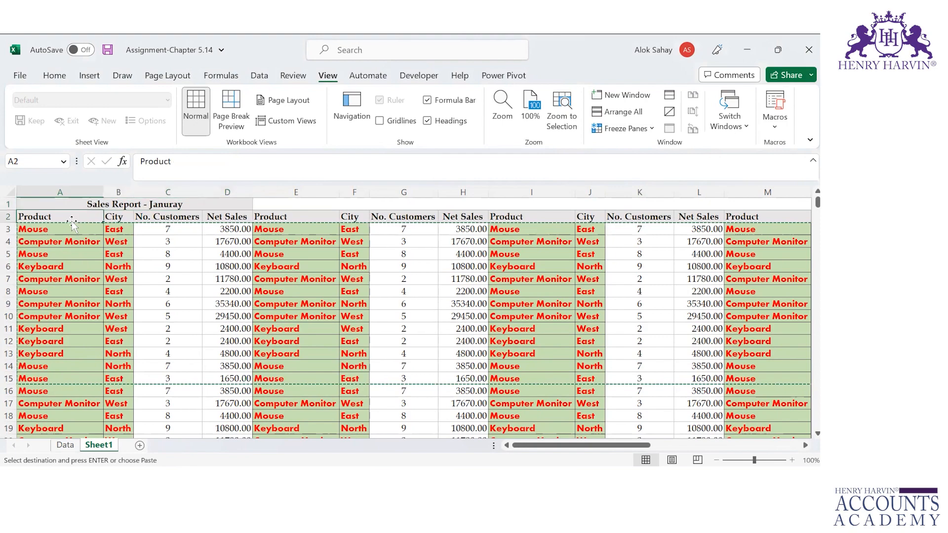
key("Down")
key("Right")
key("Right")
key("Right")
key("Right")
key("Right")
key("Right")
key("Right")
key("Right")
key("Right")
key("Right")
key("Right")
key("Right")
key("Right")
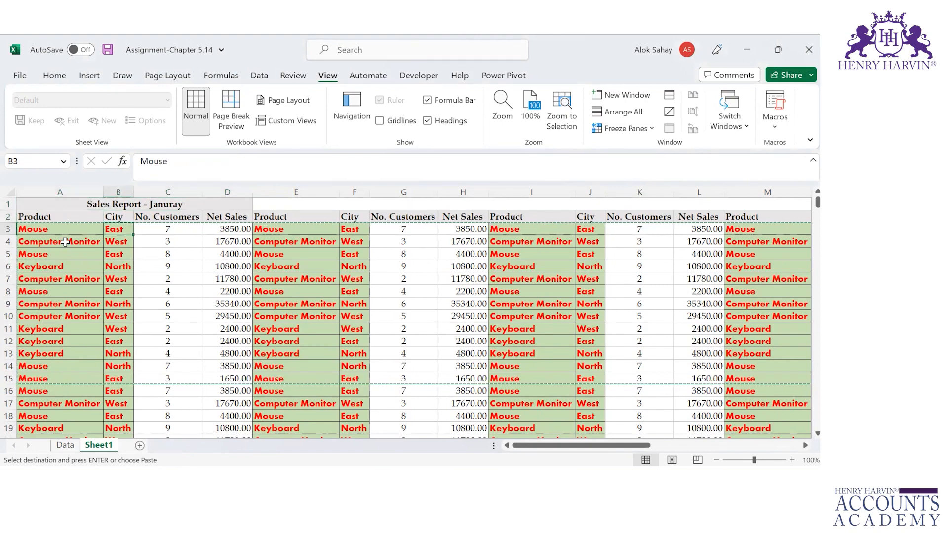
key("Right")
key("Right")
key("Right")
key("Right")
key("Right")
key("Right")
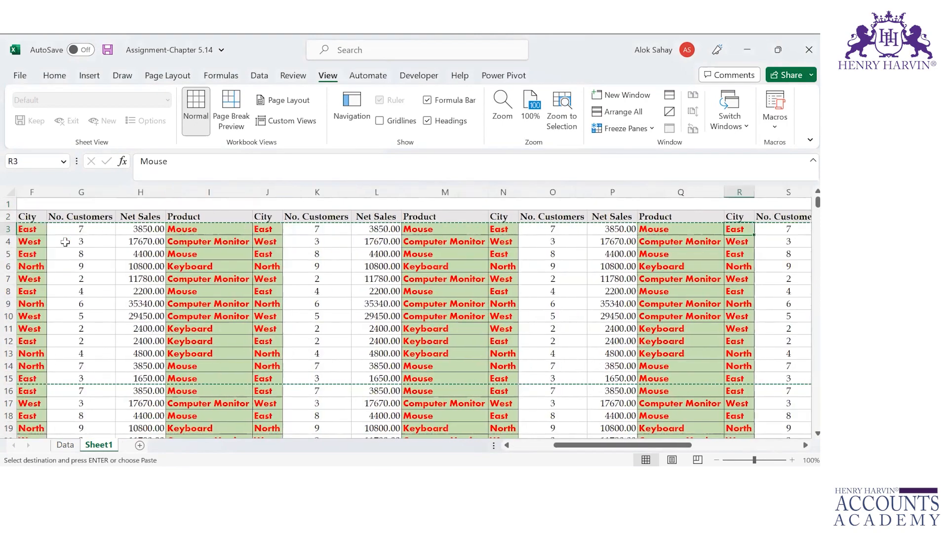
key("Left")
key("Left")
key("Left")
key("Left")
key("Left")
key("Left")
key("Left")
key("Left")
key("Left")
key("Left")
key("Left")
key("Left")
key("Left")
key("Left")
key("Left")
key("Left")
key("Left")
key("Left")
key("Left")
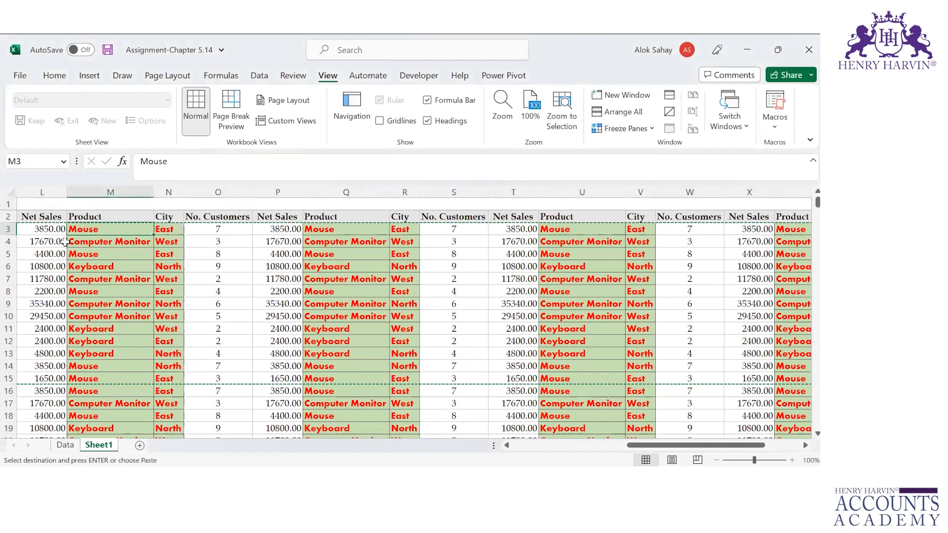
key("Up")
key("shift+space")
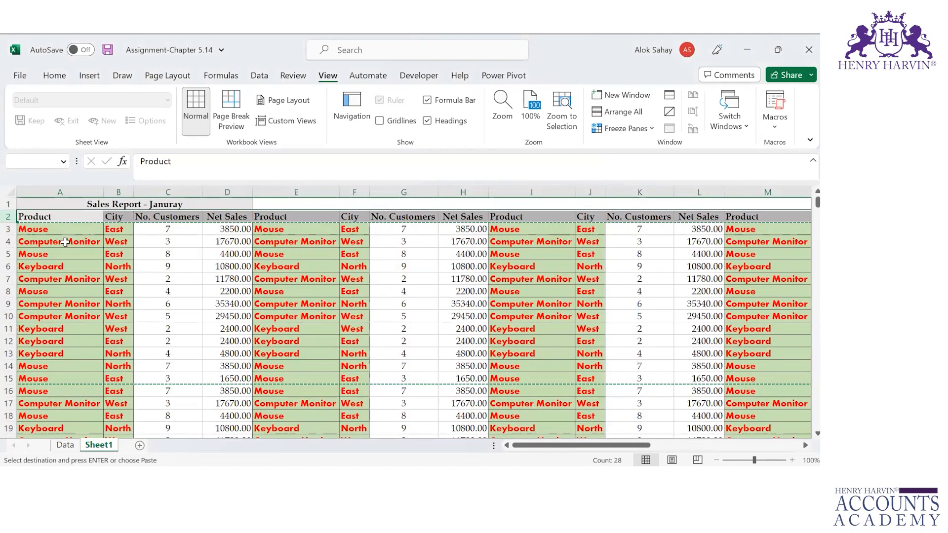
key("Down")
key("Down")
key("Down")
key("Down")
key("Down")
key("Down")
key("Down")
key("Down")
key("Down")
key("Down")
key("Down")
key("Down")
key("Down")
key("Down")
key("Down")
key("Down")
key("Down")
key("Down")
key("Down")
key("Down")
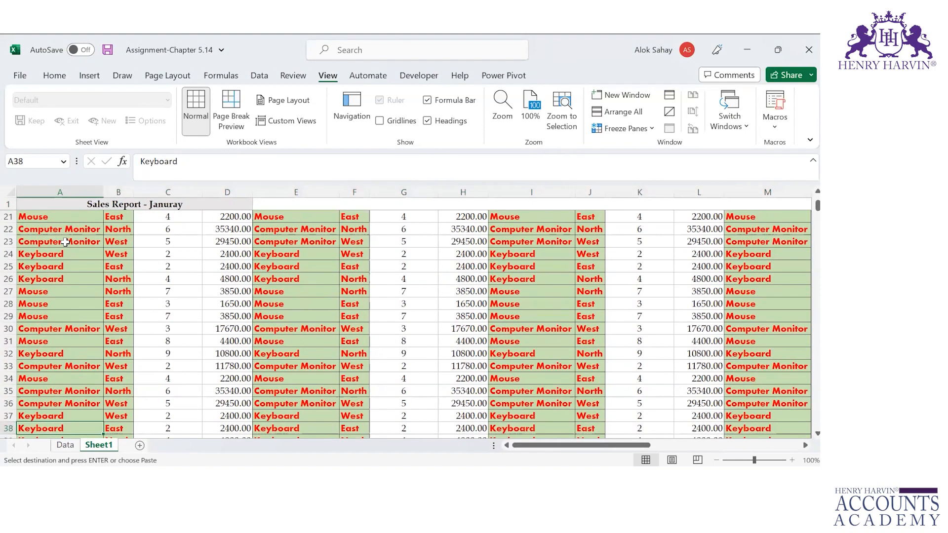
key("Up")
key("Up")
key("Up")
key("Up")
key("Up")
key("Up")
key("Up")
key("Up")
key("Up")
key("Up")
key("Up")
key("Up")
key("Up")
key("Up")
key("Up")
key("Up")
key("Up")
key("Up")
key("Up")
key("Up")
key("Down")
key("Down")
key("Right")
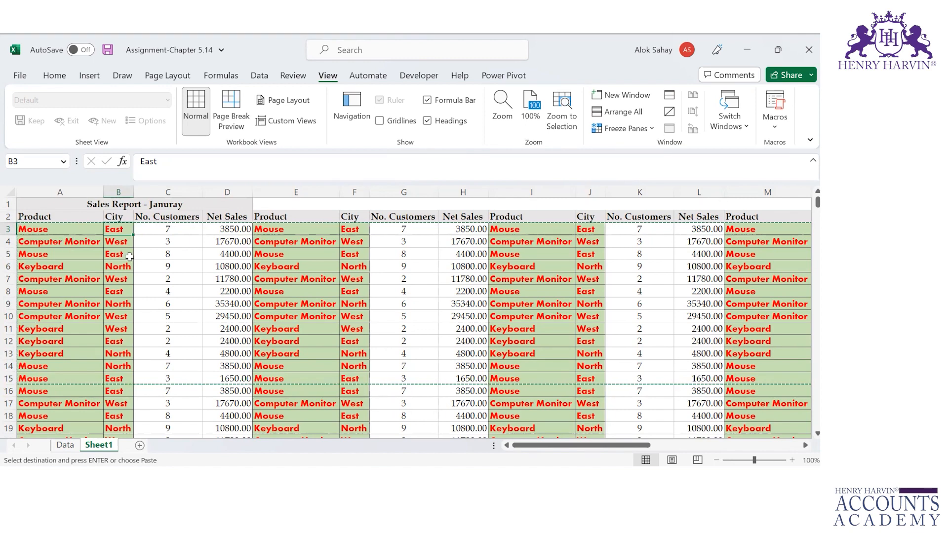
left_click(146, 231)
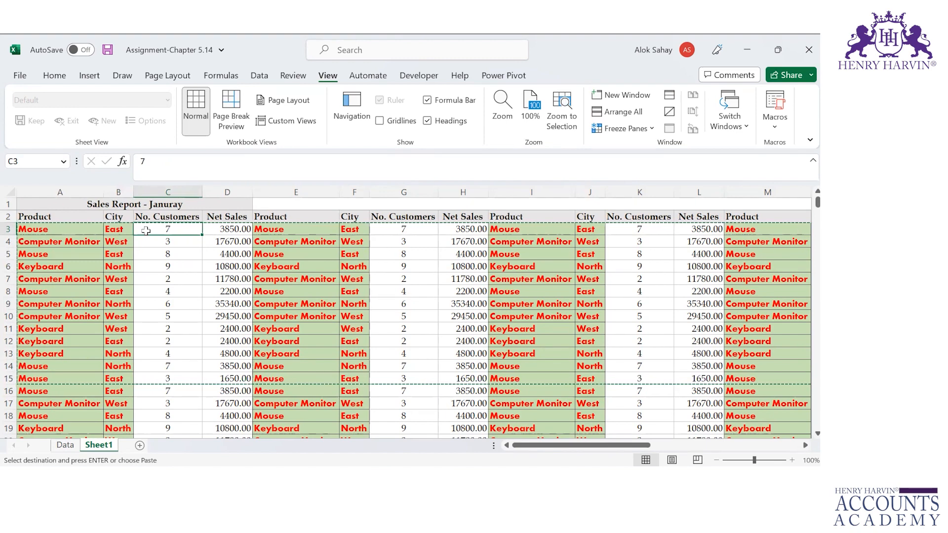
Step: Save the workbook and unfreeze all panes on the sheet
key("ctrl+s")
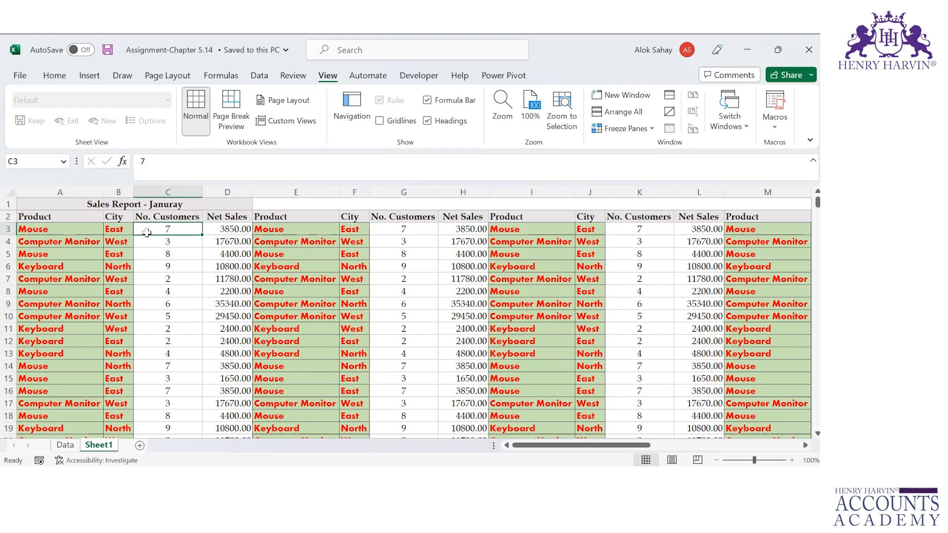
left_click(640, 128)
left_click(642, 159)
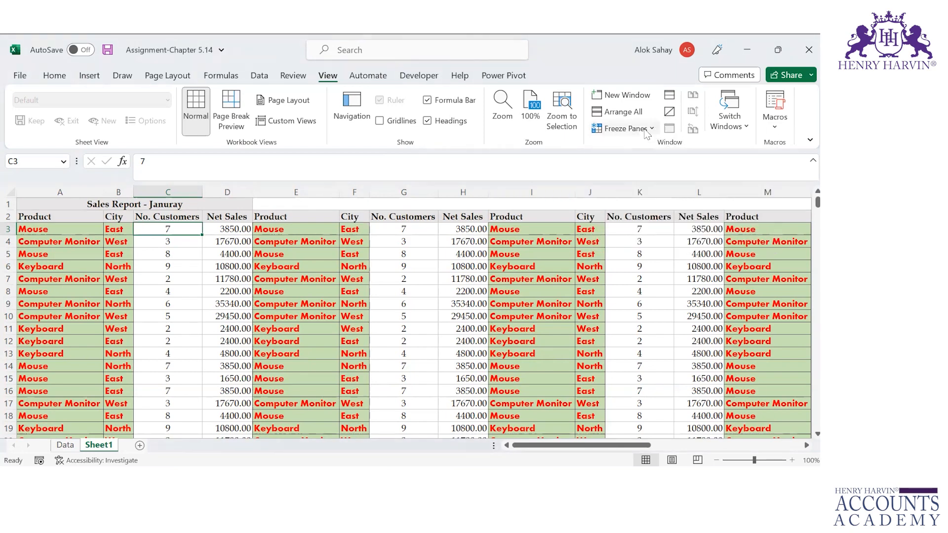
left_click(644, 130)
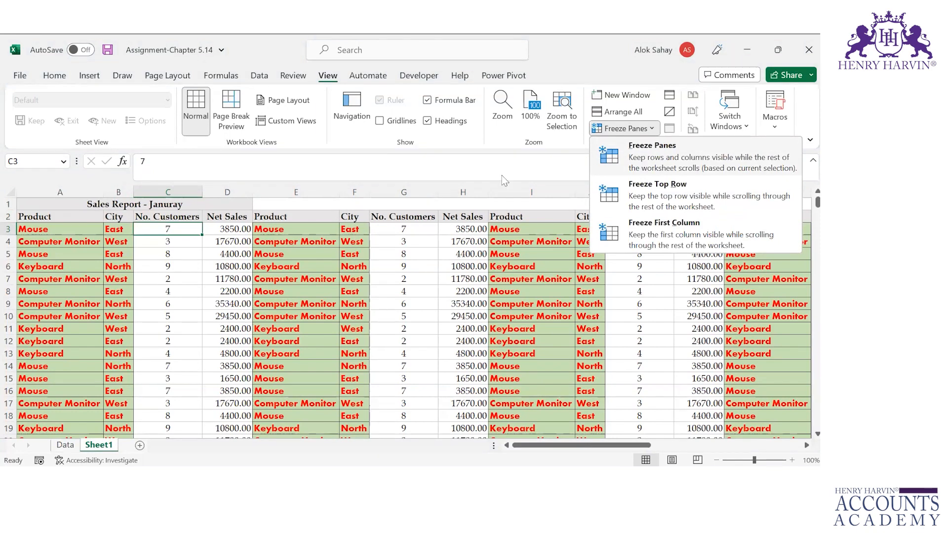
left_click(180, 228)
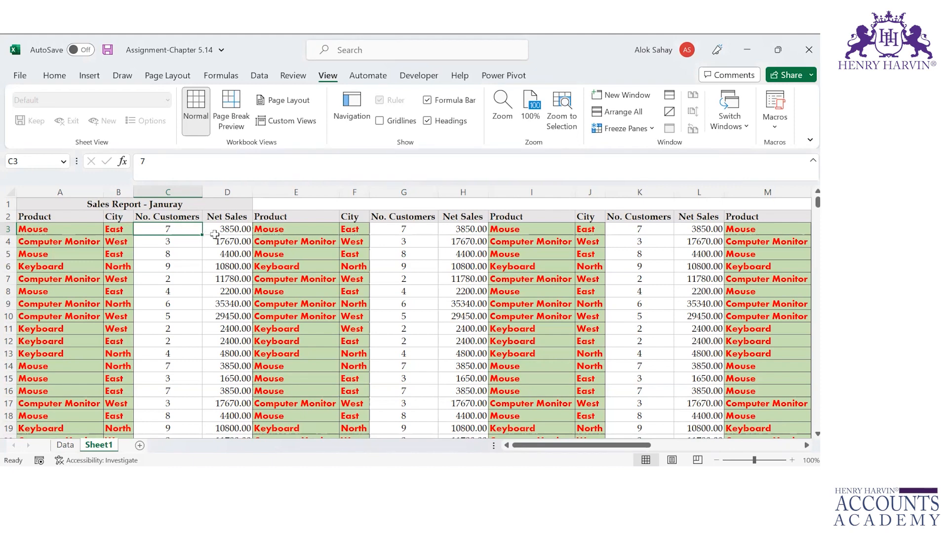
Step: Select cell C6 and show the Freeze Panes options
left_click(214, 231)
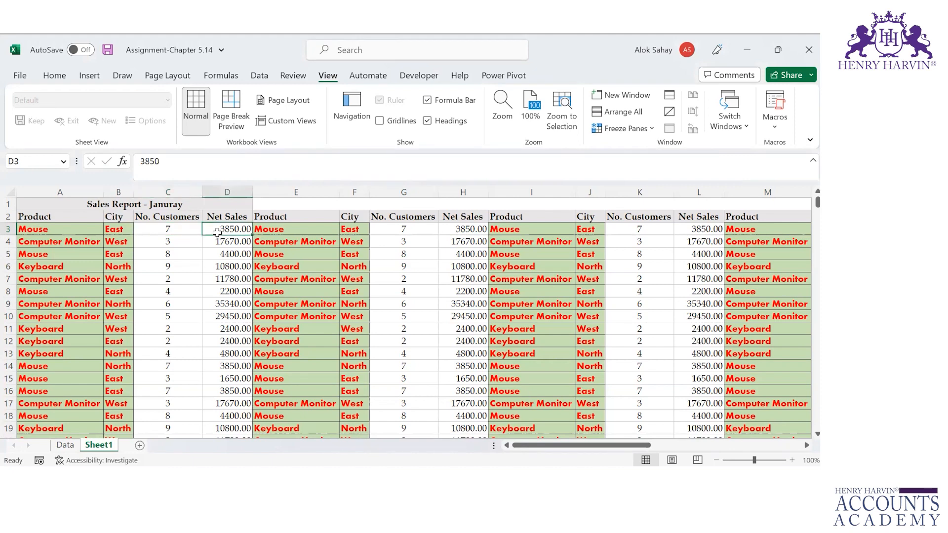
left_click(170, 267)
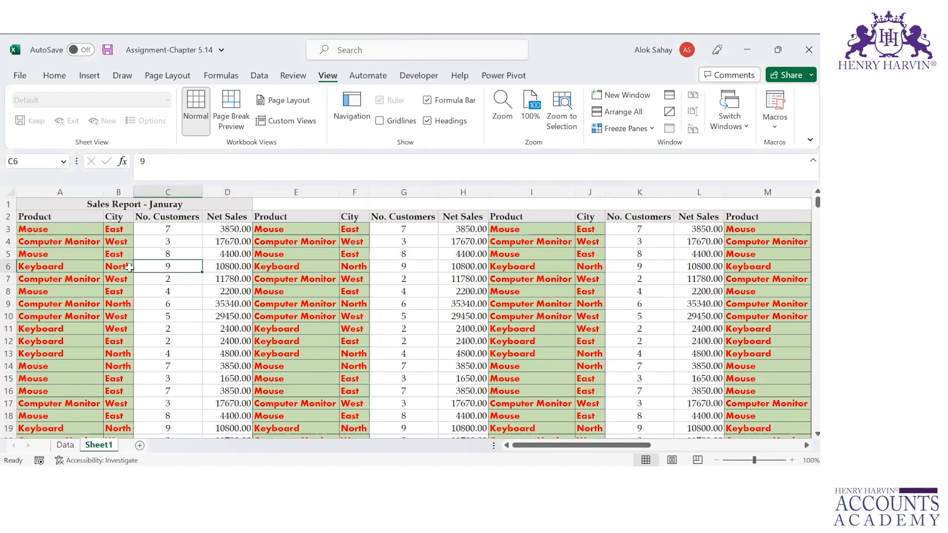
left_click(624, 128)
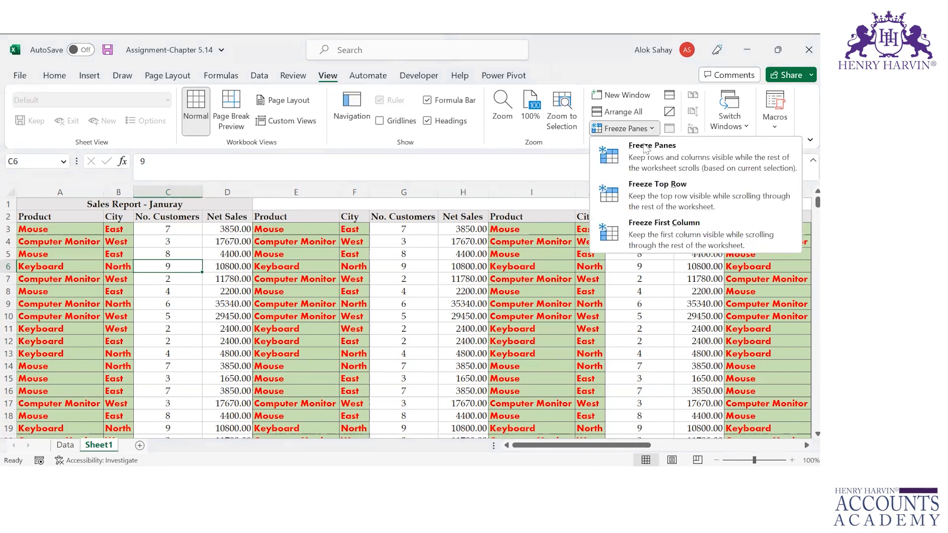
Step: Freeze panes at C6, then arrow down column C and along row 7 to test it
left_click(644, 156)
key("Down")
key("Down")
key("Down")
key("Down")
key("Down")
key("Down")
key("Down")
key("Down")
key("Down")
key("Down")
key("Down")
key("Down")
key("Down")
key("Down")
key("Down")
key("Down")
key("Down")
key("Down")
key("Down")
key("Down")
key("Down")
key("Down")
key("Down")
key("Down")
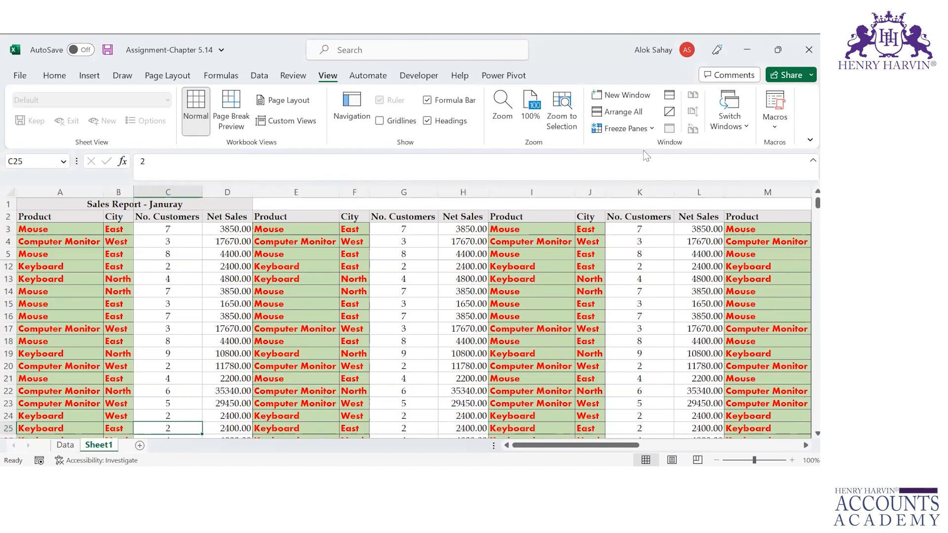
key("Down")
key("Down")
key("Down")
key("Down")
key("Down")
key("Down")
key("Down")
key("Down")
key("Down")
key("Down")
key("Down")
key("Down")
key("Down")
key("Down")
key("Down")
key("Down")
key("Down")
key("Down")
key("Down")
key("Down")
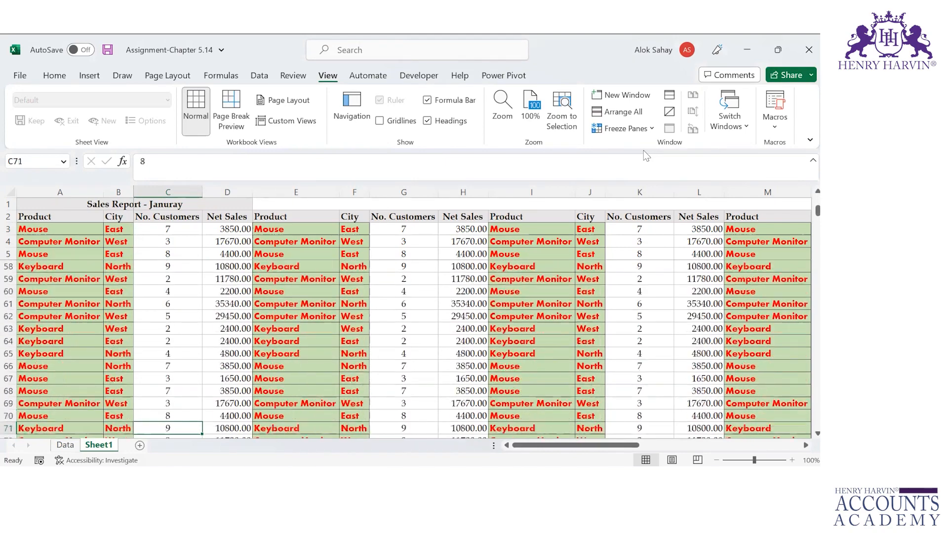
key("Down")
key("Down")
key("Down")
key("Down")
key("Down")
key("Down")
key("Down")
key("Down")
key("Down")
key("Down")
key("Down")
key("Down")
key("Down")
key("Down")
key("Down")
key("Down")
key("Down")
key("Down")
key("Down")
key("Down")
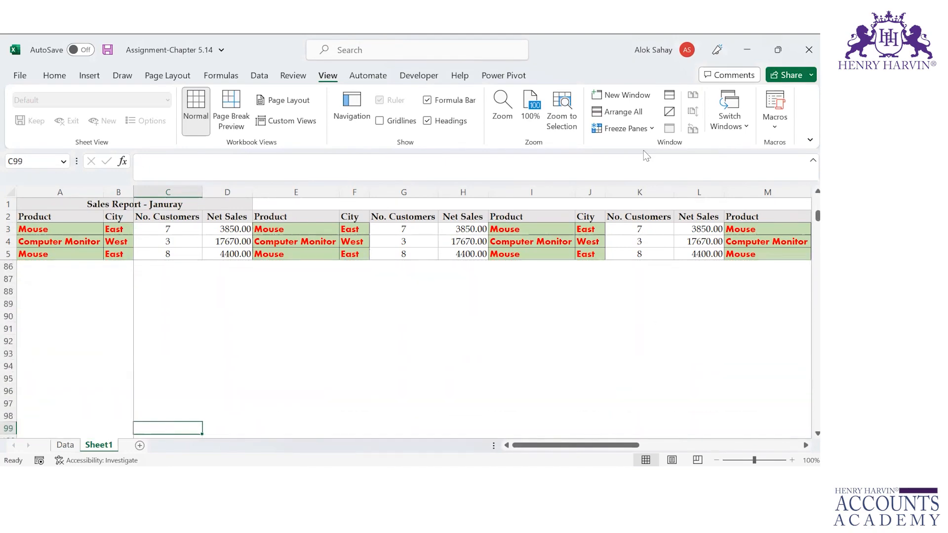
key("Up")
key("Up")
key("Up")
key("Up")
key("Up")
key("Up")
key("Up")
key("Up")
key("Up")
key("Up")
key("Up")
key("Up")
key("Up")
key("Up")
key("Up")
key("Up")
key("Up")
key("Up")
key("Up")
key("Up")
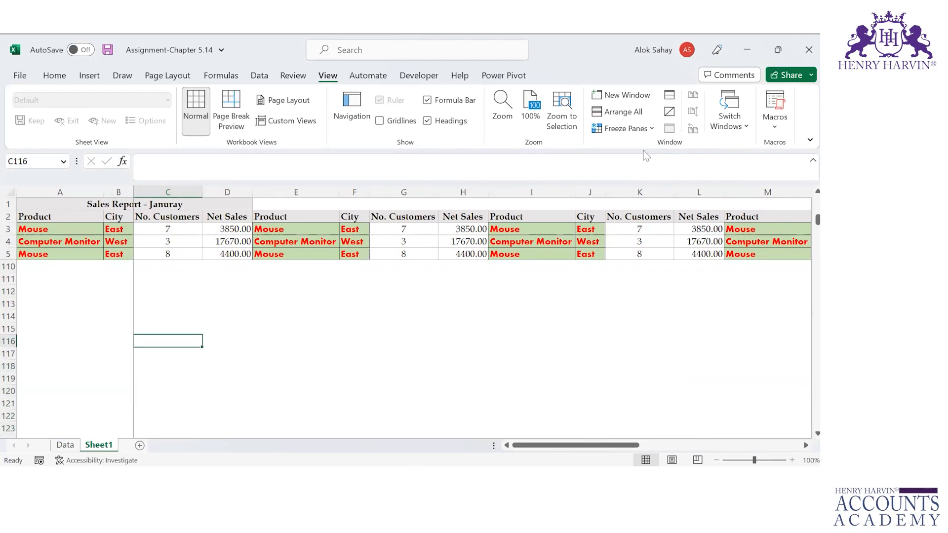
key("Up")
key("Up")
key("Up")
key("Up")
key("Up")
key("Up")
key("Up")
key("Up")
key("Up")
key("Up")
key("Up")
key("Up")
key("Up")
key("Up")
key("Up")
key("Up")
key("Up")
key("Up")
key("Up")
key("Up")
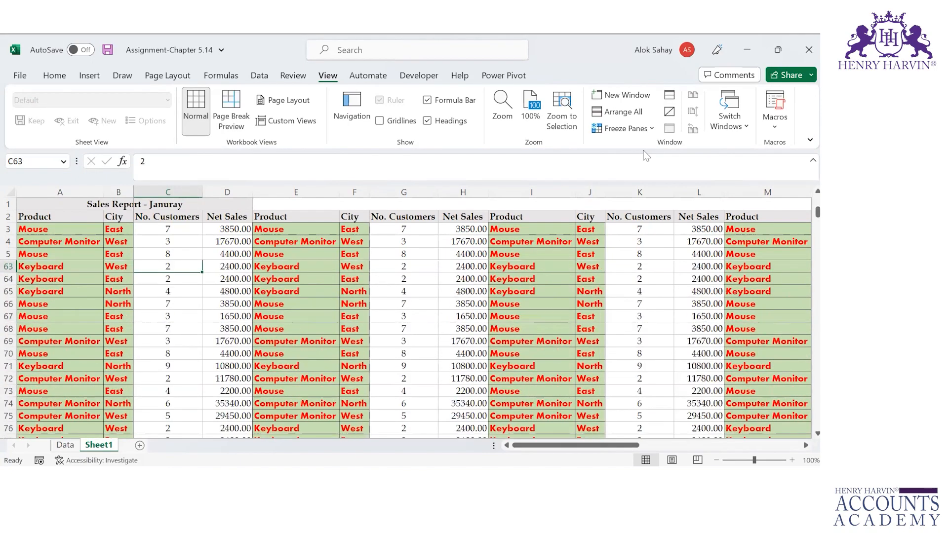
key("Right")
key("Right")
key("Right")
key("Right")
key("Right")
key("Right")
key("Right")
key("Right")
key("Right")
key("Right")
key("Right")
key("Right")
key("Right")
key("Right")
key("Right")
key("Right")
key("Right")
key("Right")
key("Right")
key("Right")
key("Right")
key("Right")
key("Right")
key("Right")
key("Right")
key("Right")
key("Right")
key("Right")
key("Right")
key("Right")
key("Right")
key("Right")
key("Right")
key("Right")
key("Right")
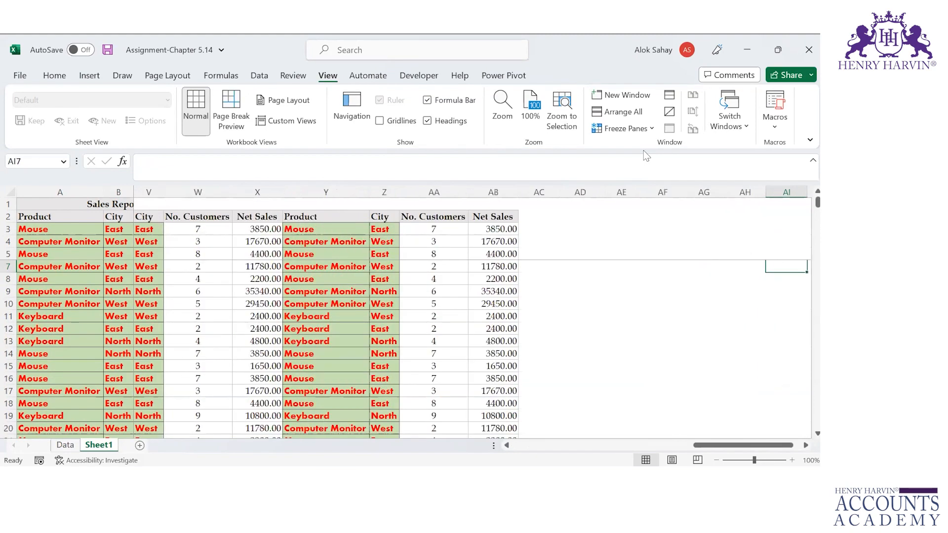
key("Left")
key("Left")
key("Left")
key("Left")
key("Left")
key("Left")
key("Left")
key("Left")
key("Left")
key("Left")
key("Left")
key("Left")
key("Left")
key("Left")
key("Left")
key("Left")
key("Left")
key("Left")
key("Left")
key("Left")
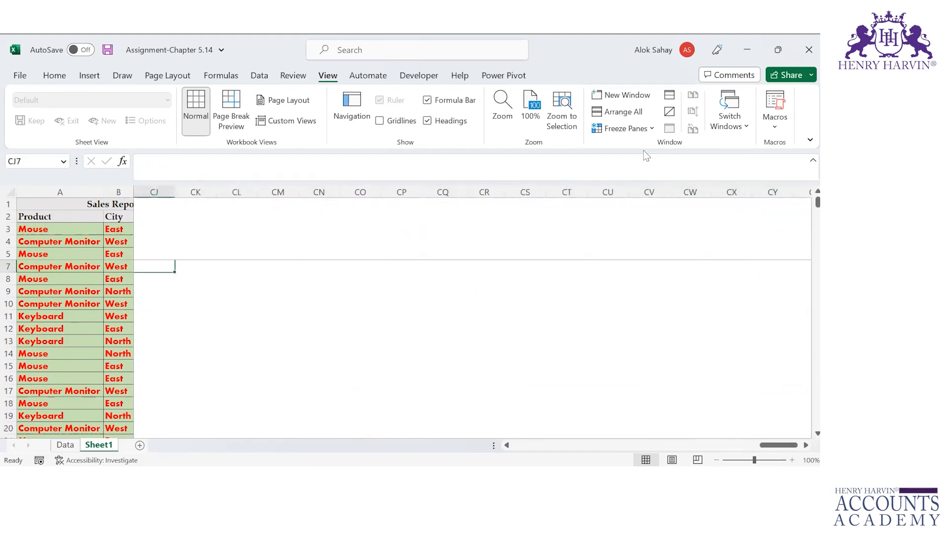
key("Left")
key("Left")
key("Left")
key("Left")
key("Left")
key("Left")
key("Left")
key("Left")
key("Left")
key("Left")
key("Left")
key("Left")
key("Left")
key("Left")
key("Left")
key("Left")
key("Left")
key("Left")
key("Left")
key("Left")
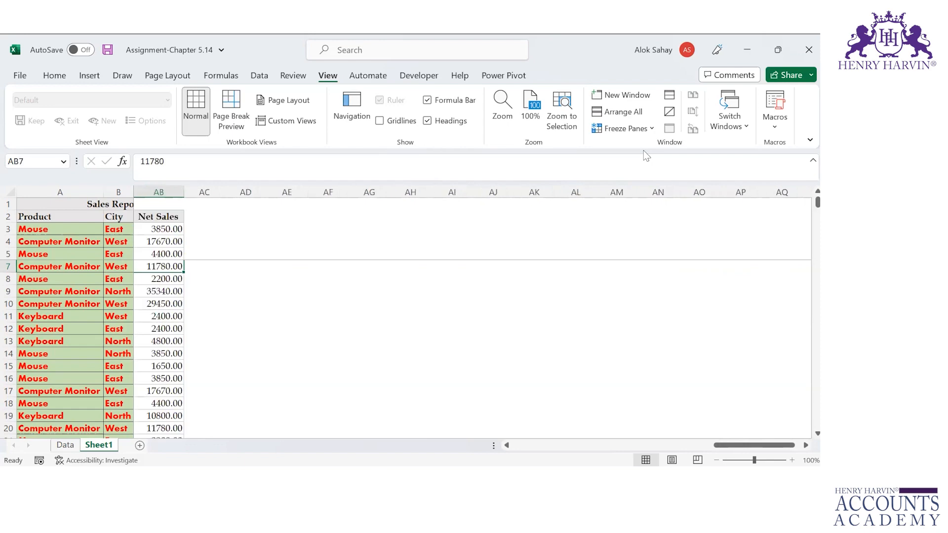
key("Left")
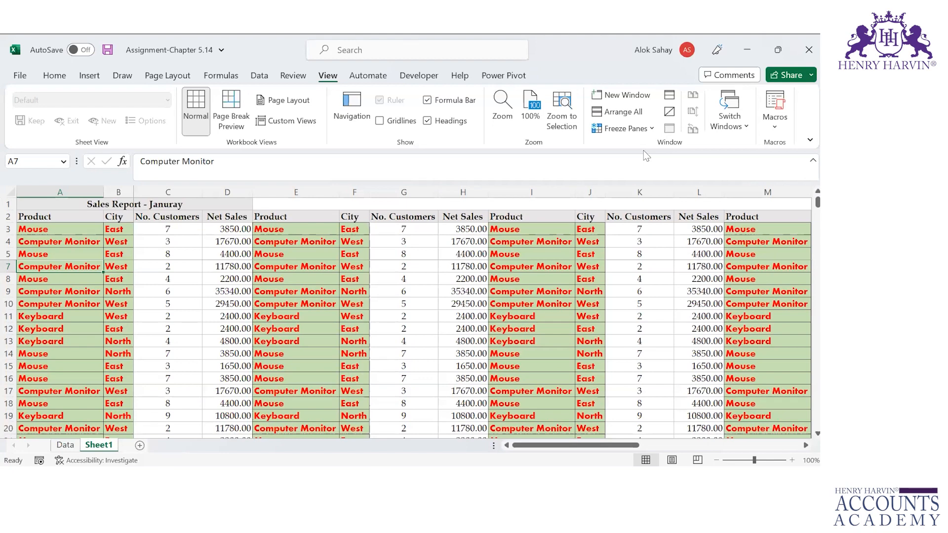
left_click(51, 225)
key("Down")
key("Down")
key("Down")
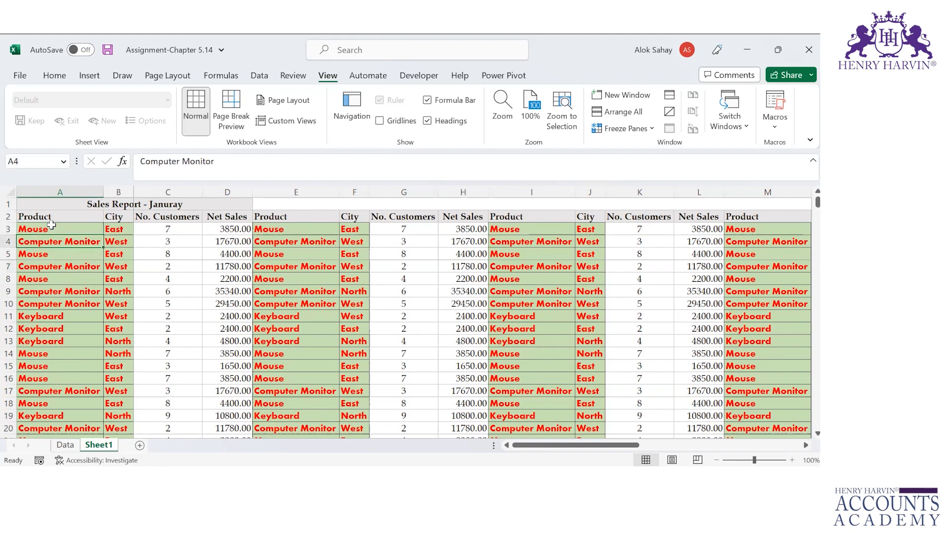
key("Right")
key("Right")
key("Right")
key("Right")
key("Right")
key("Right")
key("Right")
key("Right")
key("Right")
key("Right")
key("Right")
key("Right")
key("Right")
key("Right")
key("Right")
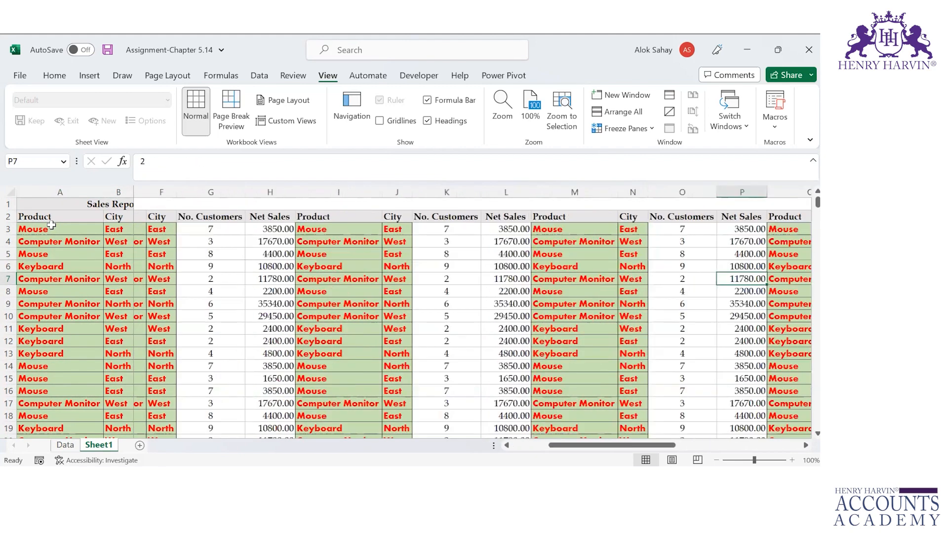
key("Right")
key("Right")
key("Right")
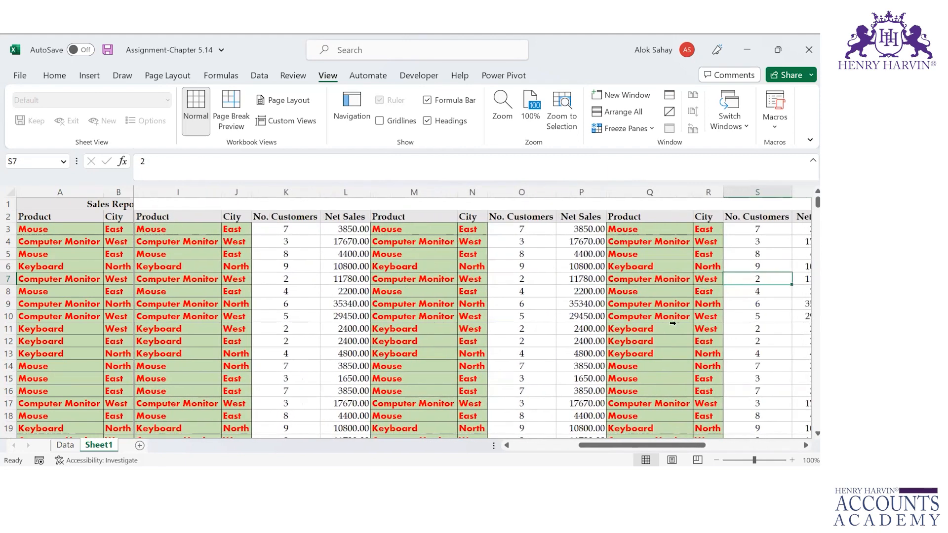
key("Right")
key("Right")
key("Right")
key("Right")
key("Right")
key("Right")
key("Right")
key("Right")
key("Right")
key("Right")
key("Right")
key("Left")
key("Left")
key("Left")
key("Left")
key("Left")
key("Left")
key("Left")
key("Left")
key("Left")
key("Left")
key("Left")
key("Left")
key("Left")
key("Left")
key("Left")
key("Left")
key("Left")
key("Left")
key("ctrl+Left")
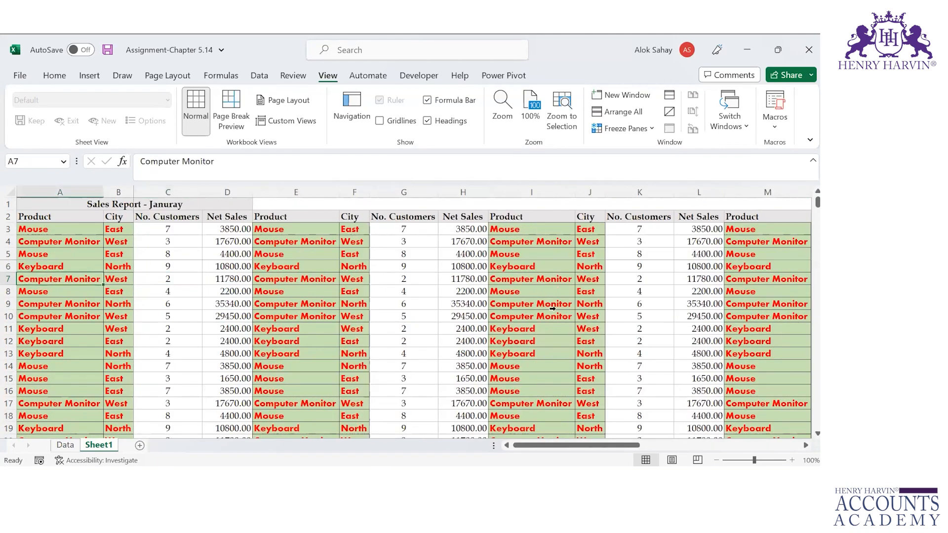
left_click(236, 280)
key("Right")
key("Right")
key("Right")
key("Right")
key("Right")
key("Right")
key("Right")
key("Right")
key("Right")
key("Right")
key("Right")
key("Right")
key("Right")
key("Right")
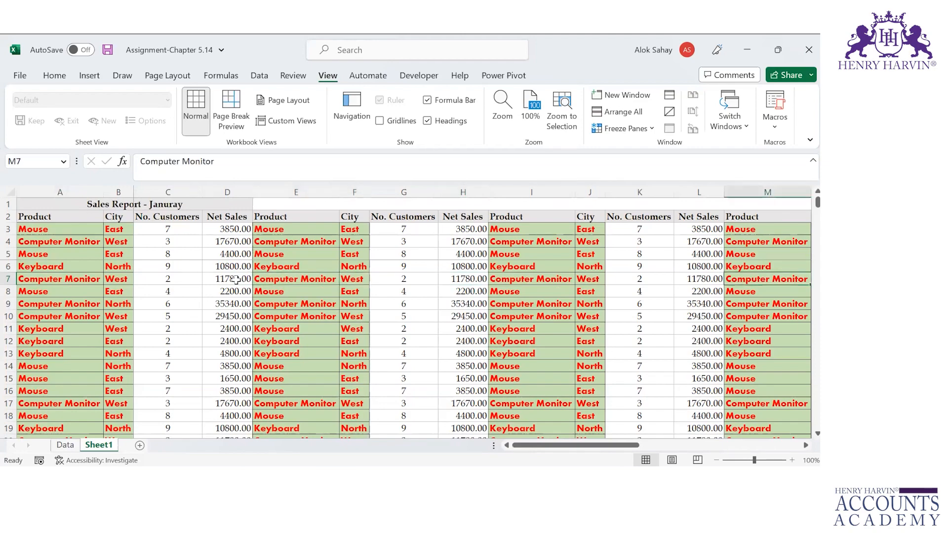
key("Right")
key("Right")
key("Right")
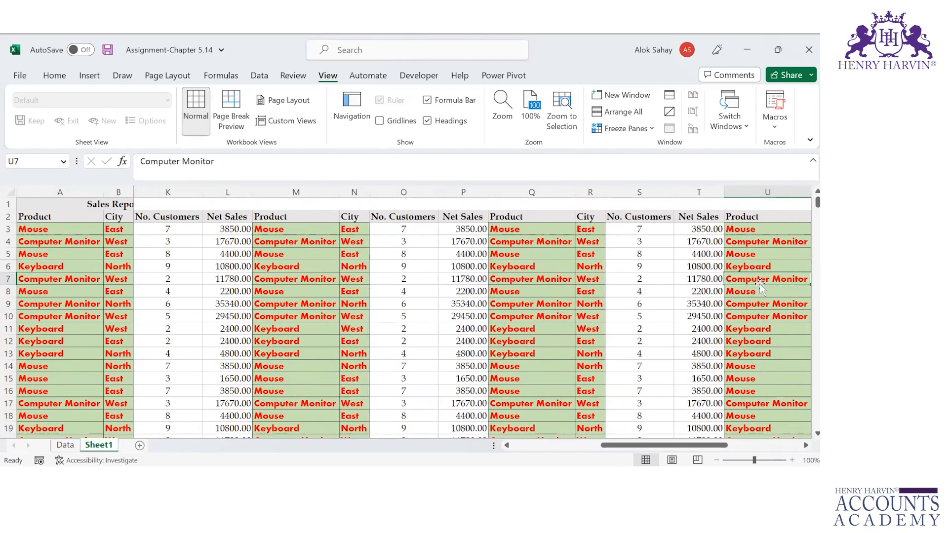
key("Right")
key("Right")
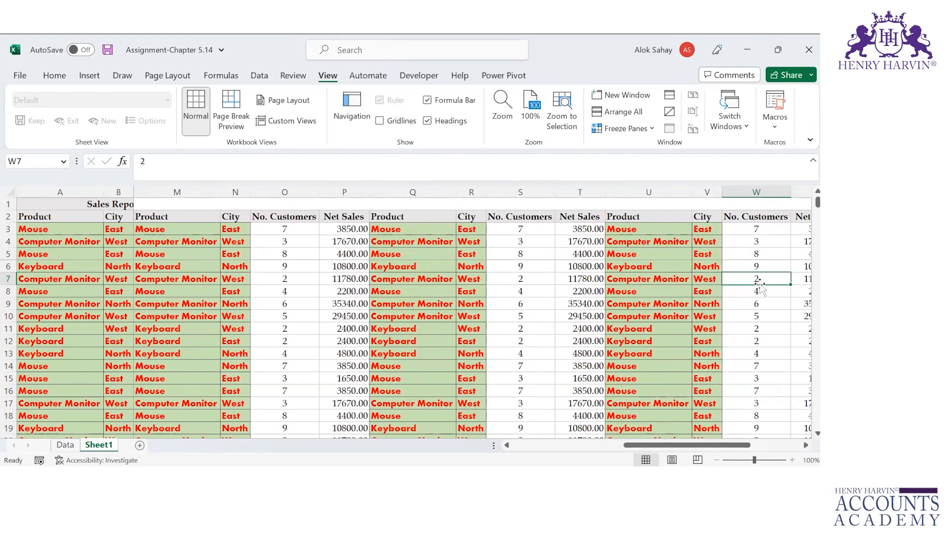
key("Left")
key("ctrl+Left")
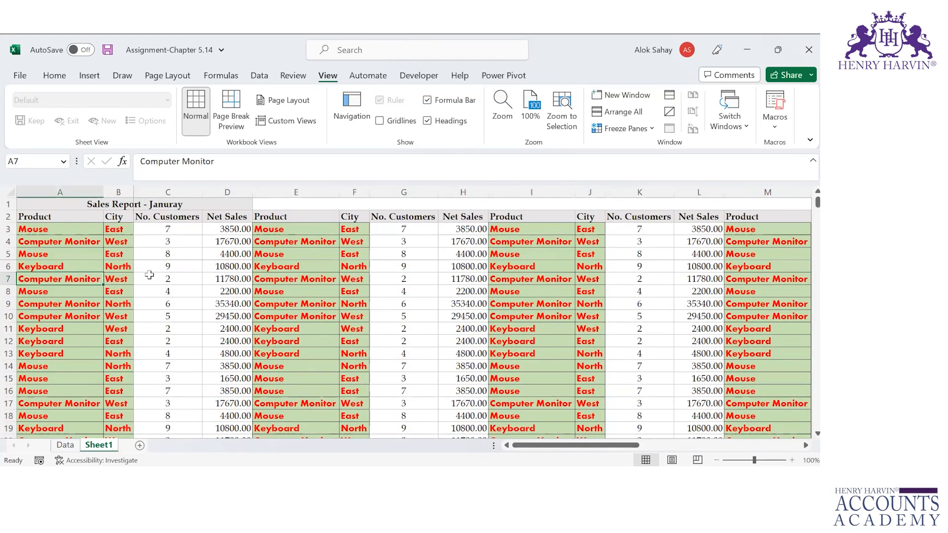
left_click(161, 253)
key("Down")
key("Down")
key("Down")
key("Down")
key("Down")
key("Down")
key("Down")
key("Down")
key("Down")
key("Down")
key("Down")
key("Down")
key("Down")
key("Down")
key("Down")
key("Down")
key("Down")
key("Down")
key("Down")
key("Down")
key("Down")
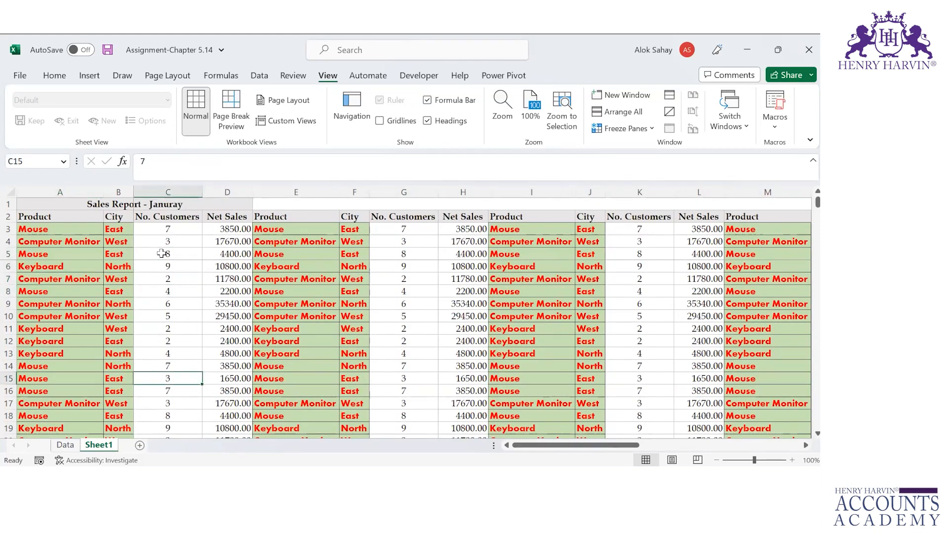
key("Down")
key("Down")
key("Down")
key("Down")
key("Down")
key("Down")
key("Down")
key("Down")
key("Down")
key("Down")
key("Down")
key("Down")
key("Down")
key("Down")
key("Down")
key("Down")
key("Down")
key("Down")
key("Down")
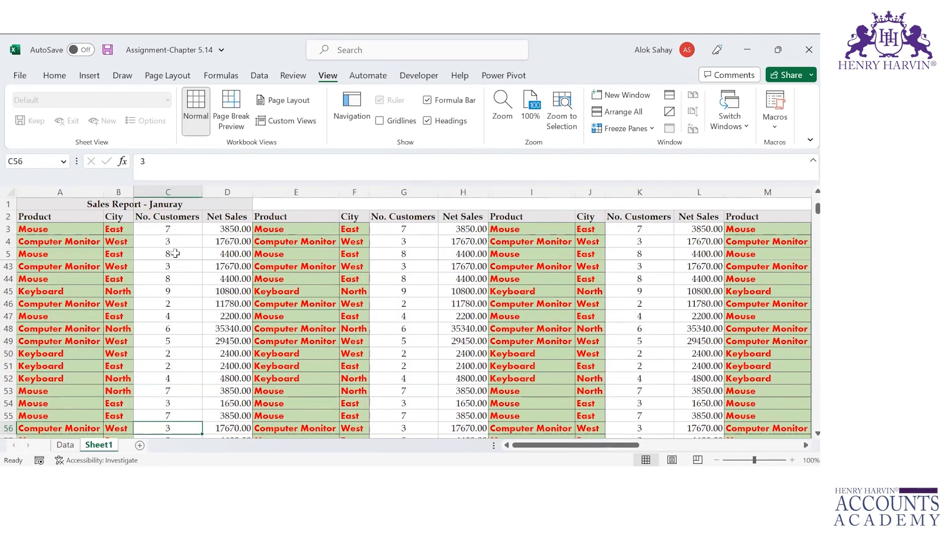
key("Right")
key("Right")
key("Right")
key("Right")
key("Right")
key("Right")
key("Right")
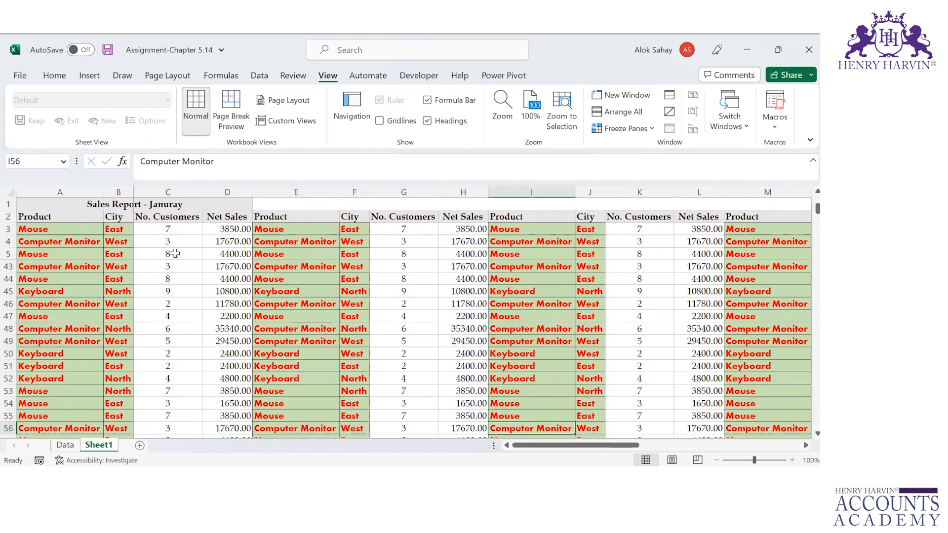
key("Right")
key("Right")
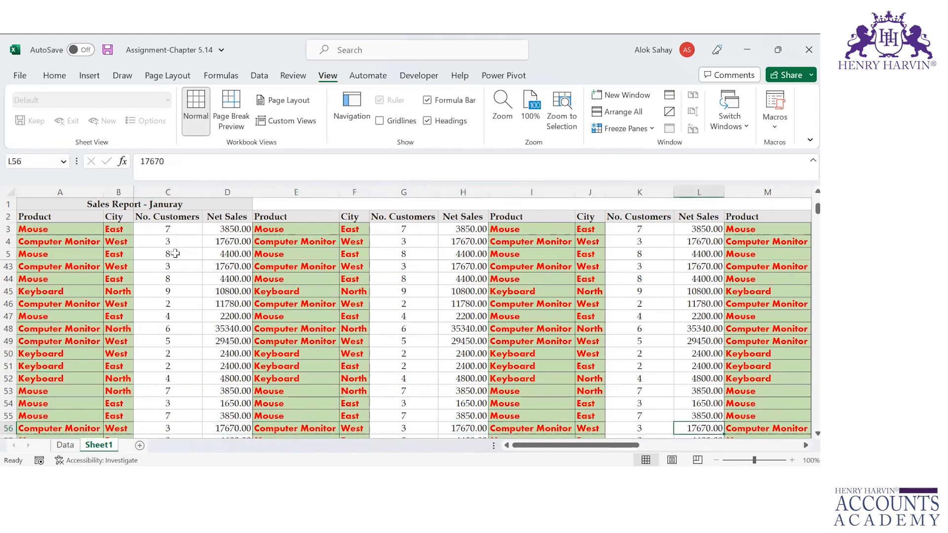
key("Left")
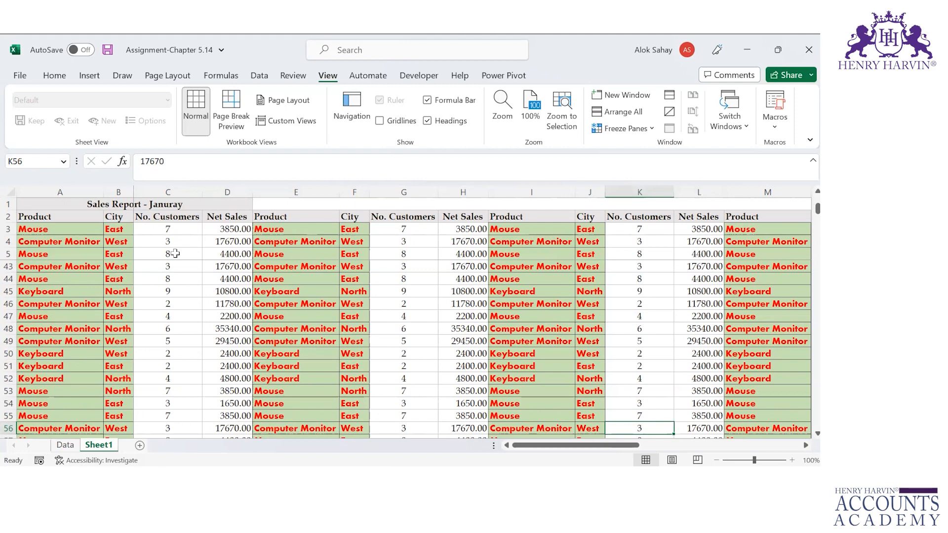
key("Right")
key("Right")
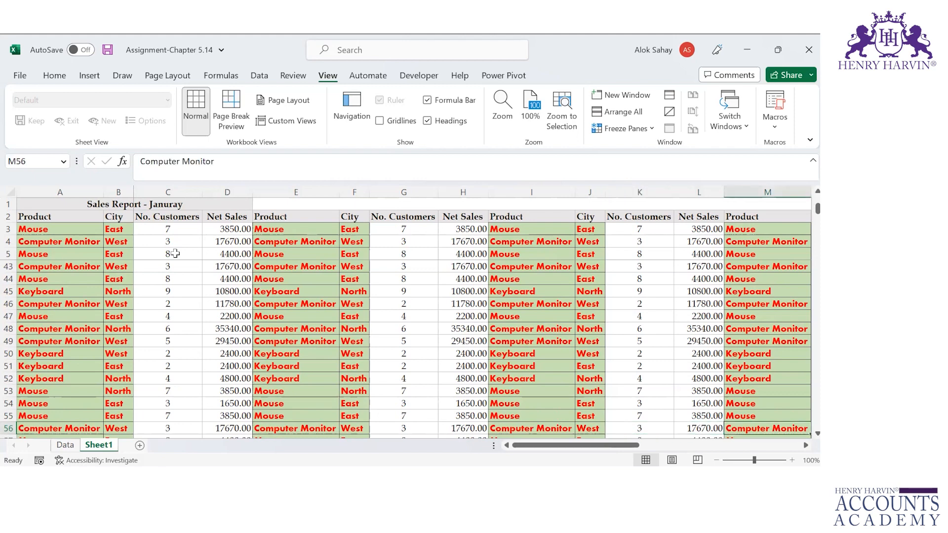
key("Left")
key("Home")
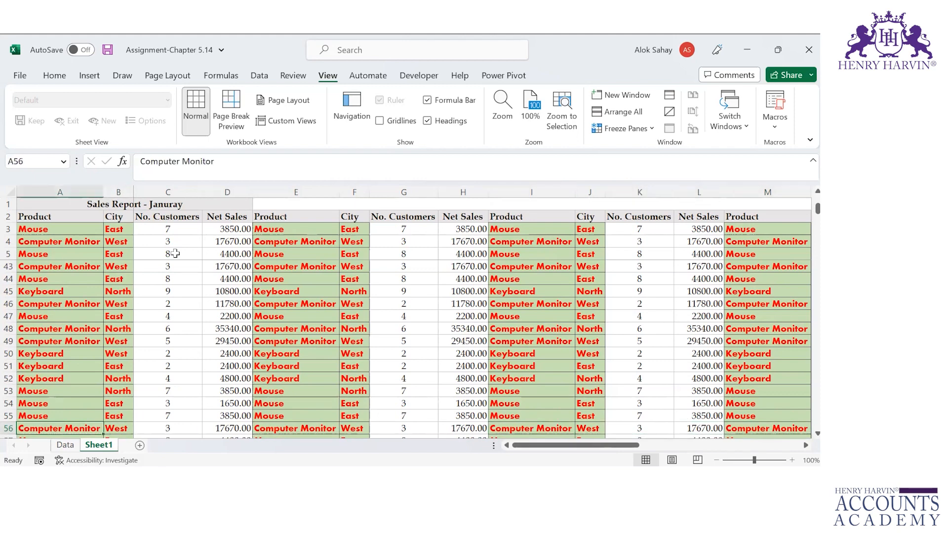
key("Up")
key("Up")
key("Up")
key("Up")
key("Up")
key("Up")
key("Up")
key("Up")
key("Up")
key("Up")
key("Up")
key("Up")
key("Up")
key("Up")
key("Up")
key("Up")
key("Up")
key("Up")
key("Up")
key("Up")
key("Up")
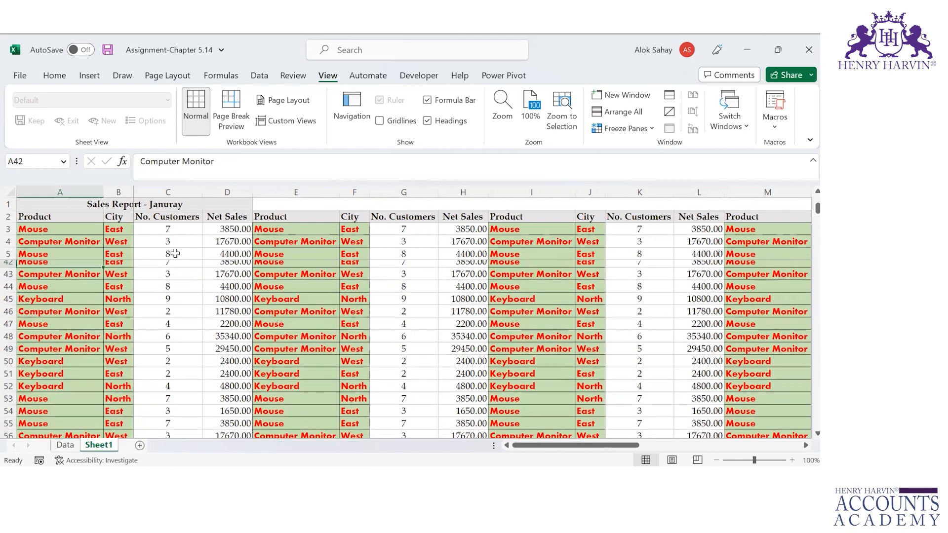
key("Up")
key("Up")
key("Up")
key("Up")
key("Up")
key("Up")
key("Up")
key("Down")
key("Down")
key("Down")
key("Down")
key("Down")
key("Right")
key("Right")
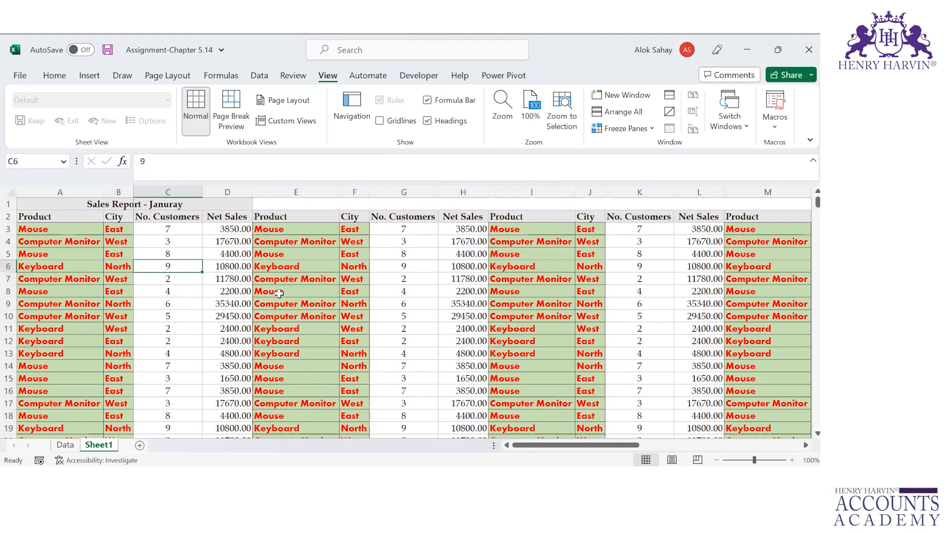
Step: Select cell G10 and unfreeze the existing frozen panes
left_click(393, 267)
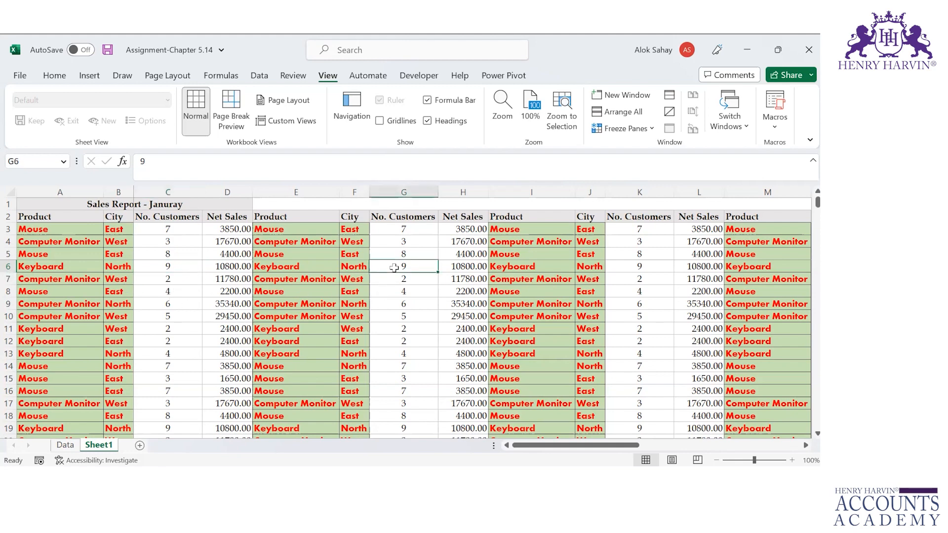
left_click(404, 317)
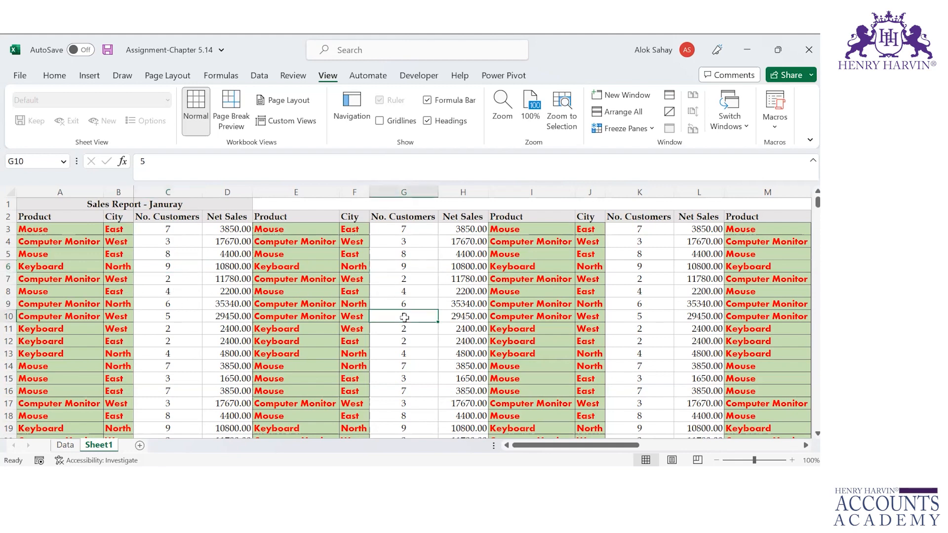
left_click(651, 128)
left_click(651, 159)
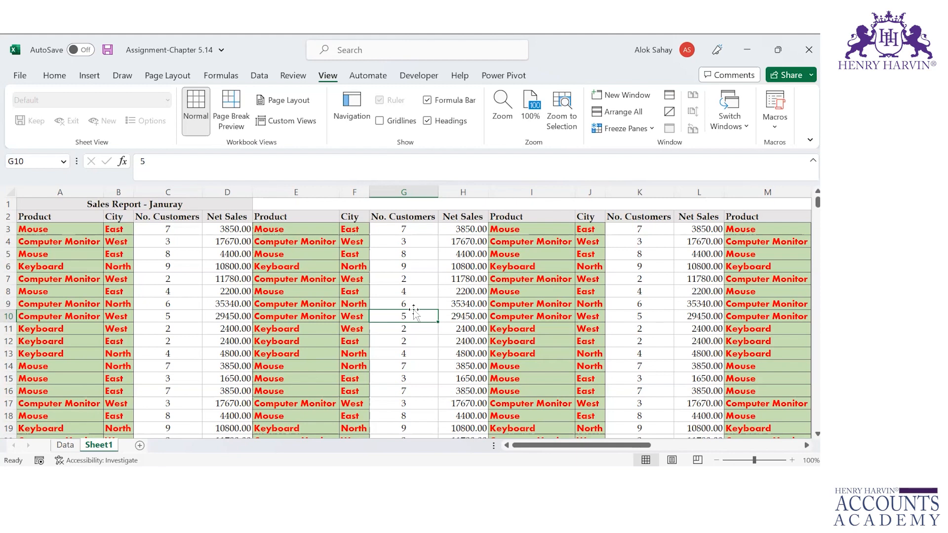
left_click(647, 132)
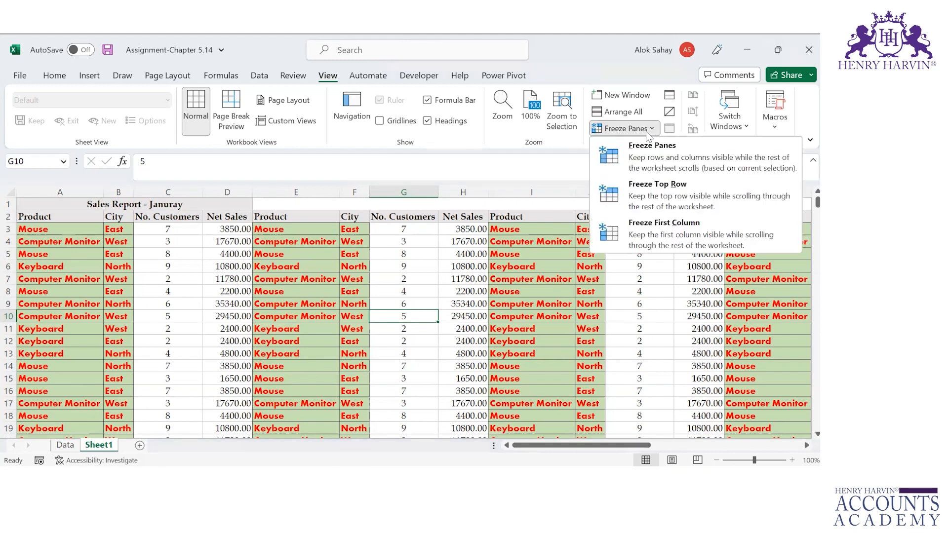
left_click(394, 317)
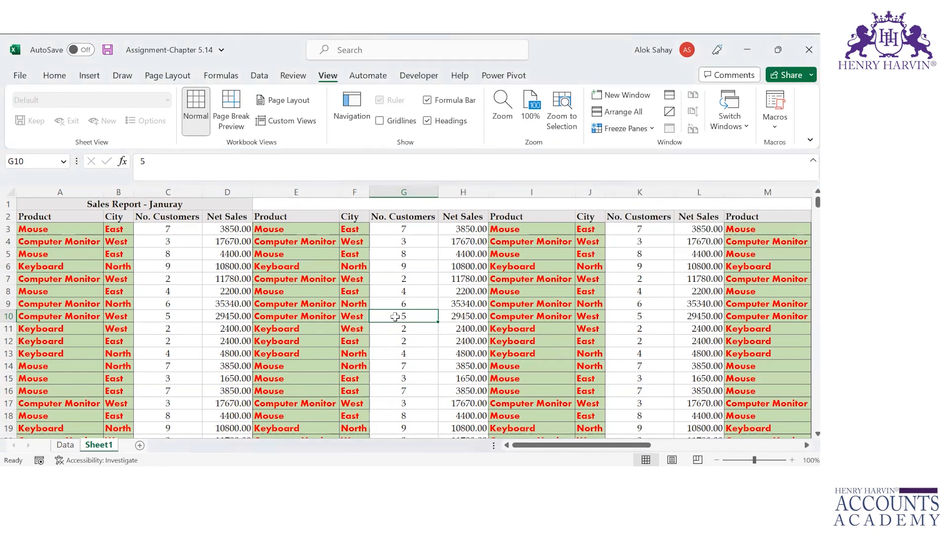
Step: Freeze panes at G10, then check column F and move to G11
left_click(641, 129)
left_click(640, 158)
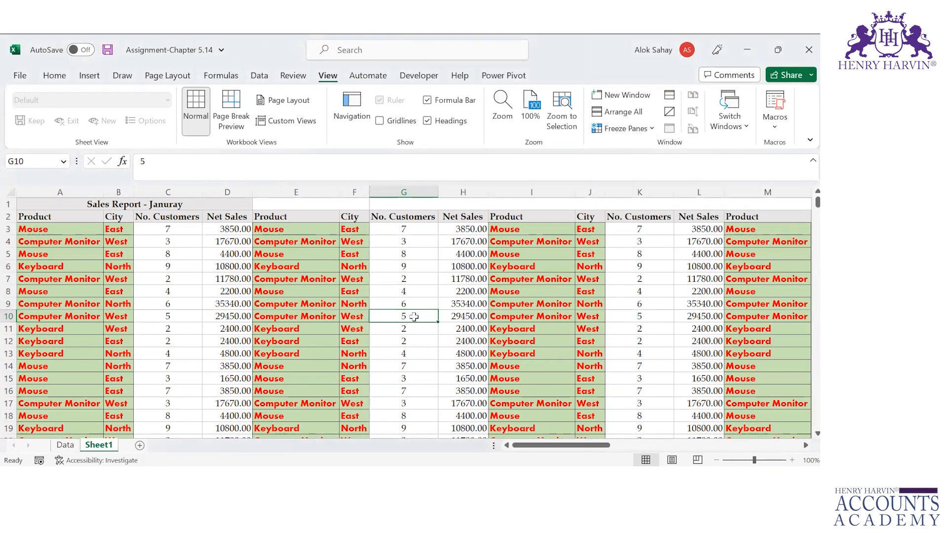
left_click(359, 190)
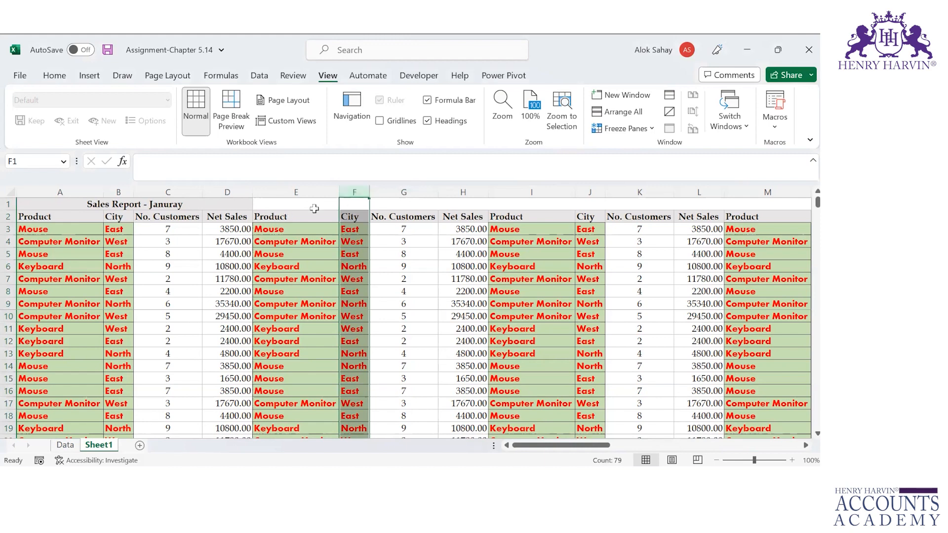
left_click(399, 314)
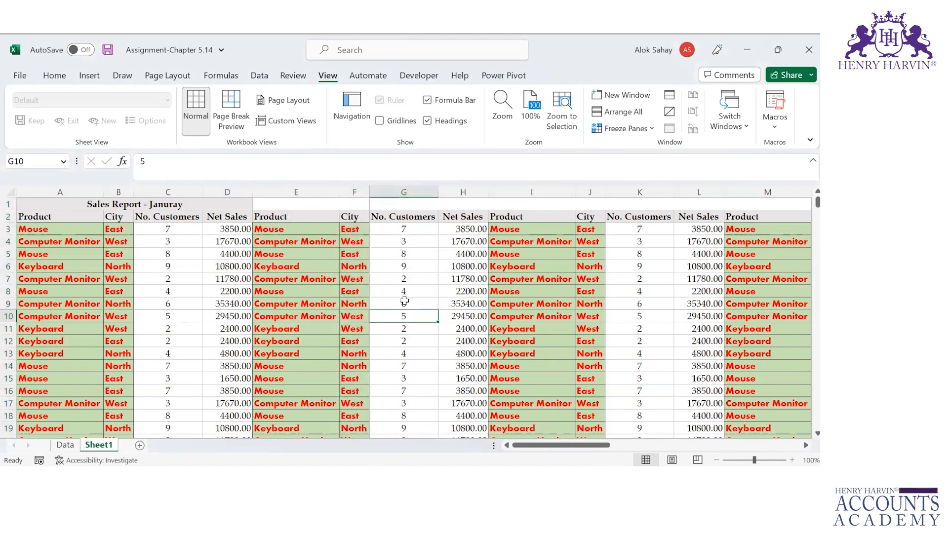
key("Down")
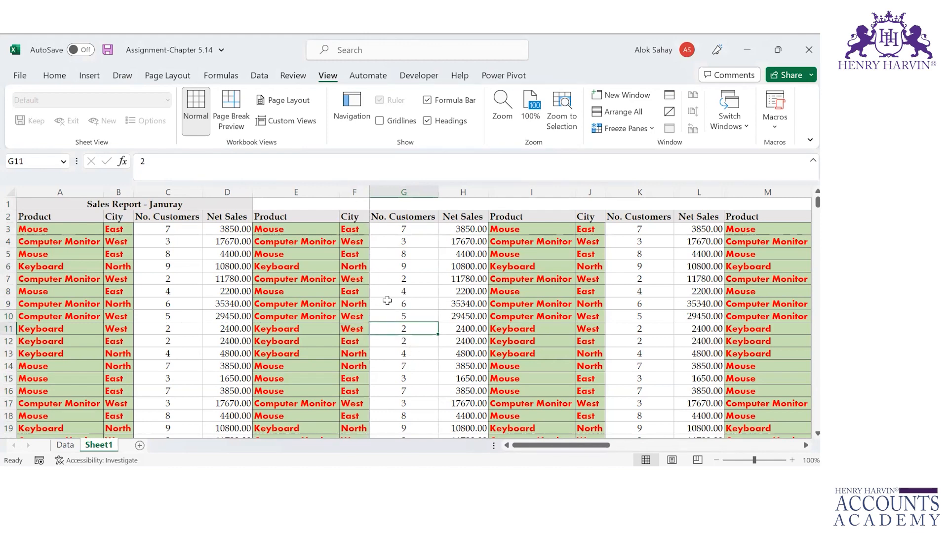
Step: Scroll and arrow down column G to confirm rows 1–9 stay frozen
scroll(387, 300, "up", 1)
scroll(387, 301, "up", 7)
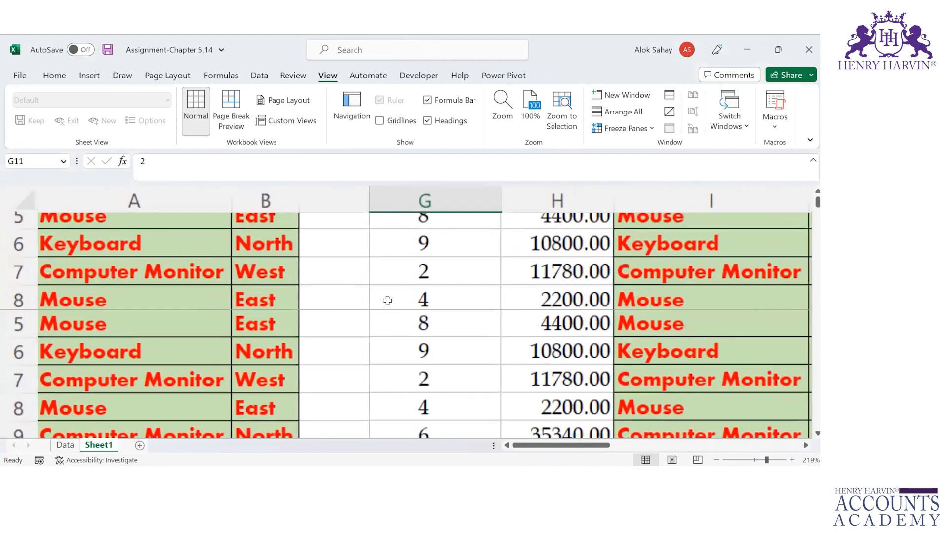
scroll(387, 301, "down", 6)
left_click(387, 299)
left_click(451, 330)
key("Down")
key("Down")
key("Down")
key("Down")
key("Down")
key("Down")
key("Down")
key("Down")
key("Down")
key("Down")
key("Down")
key("Down")
key("Down")
key("Down")
key("Down")
key("Down")
key("Down")
key("Down")
key("Down")
key("Down")
key("Down")
key("Down")
key("Down")
key("Down")
key("Down")
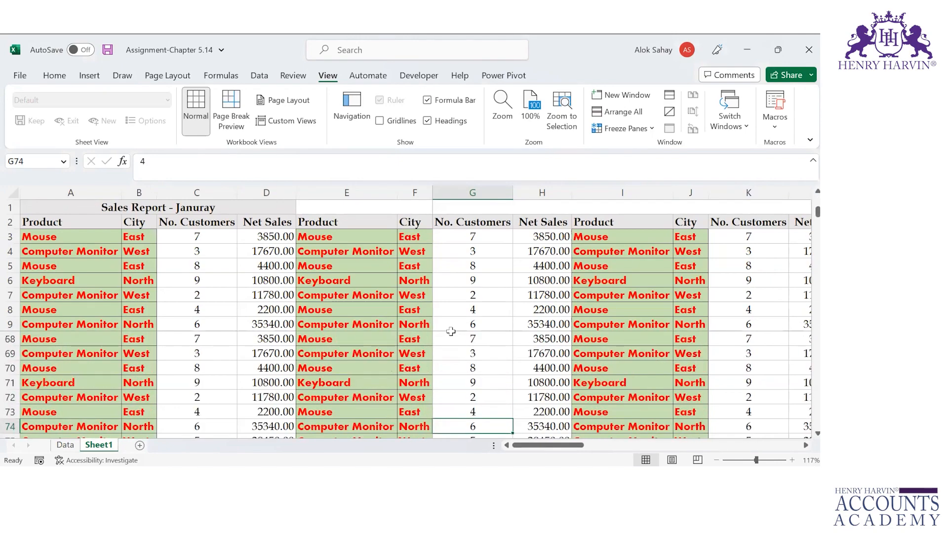
key("Down")
key("Down")
key("Down")
key("Down")
key("Down")
key("Down")
key("Down")
key("Down")
key("Down")
key("Down")
key("Down")
key("Down")
key("Down")
key("Down")
key("Down")
key("Down")
key("Down")
key("Down")
key("Down")
key("Down")
key("Up")
key("Up")
key("Up")
key("Up")
key("Up")
key("Up")
key("Up")
key("Up")
key("Up")
key("Up")
key("Up")
key("Up")
key("Up")
key("Up")
key("Up")
key("Up")
key("Up")
key("Up")
key("Up")
key("Up")
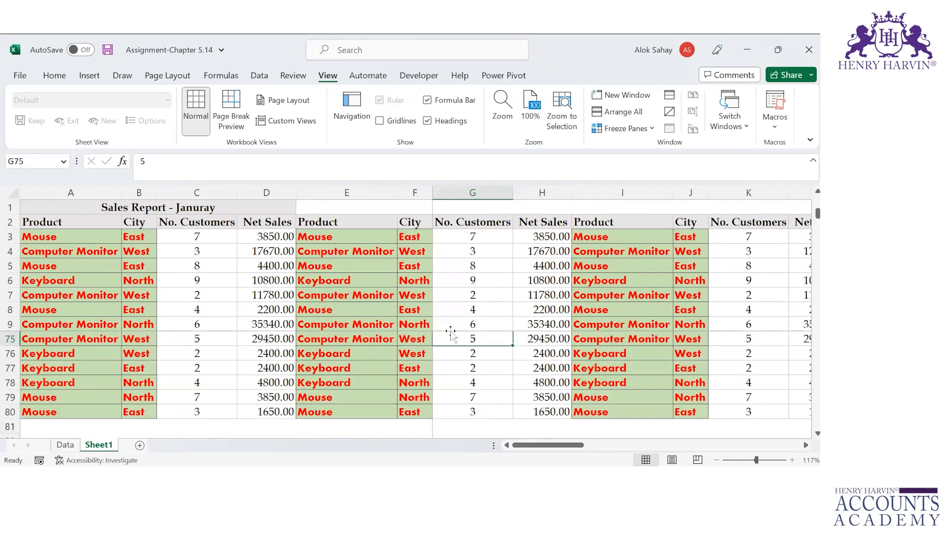
key("Up")
key("Up")
key("Up")
key("Up")
key("Up")
key("Up")
key("Up")
key("Up")
key("Up")
key("Up")
key("Up")
key("Up")
key("Up")
key("Up")
key("Up")
key("Up")
key("Up")
key("Up")
key("Up")
Step: Move across row 56 to test frozen columns A–F, return to G10, and unfreeze panes
key("Right")
key("Right")
key("Right")
key("Right")
key("Right")
key("Right")
key("Right")
key("Right")
key("Right")
key("Right")
key("Right")
key("Right")
key("Right")
key("Right")
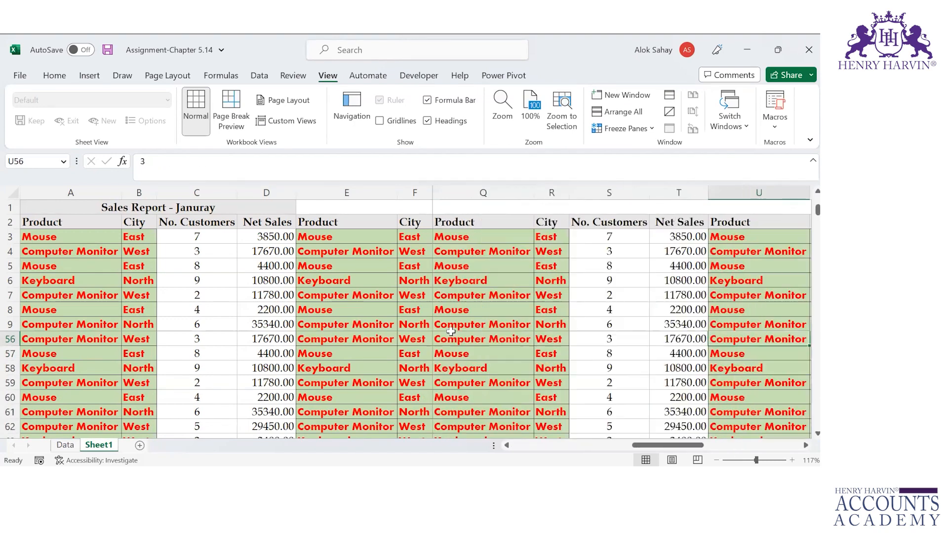
key("Right")
key("Right")
key("Right")
key("Right")
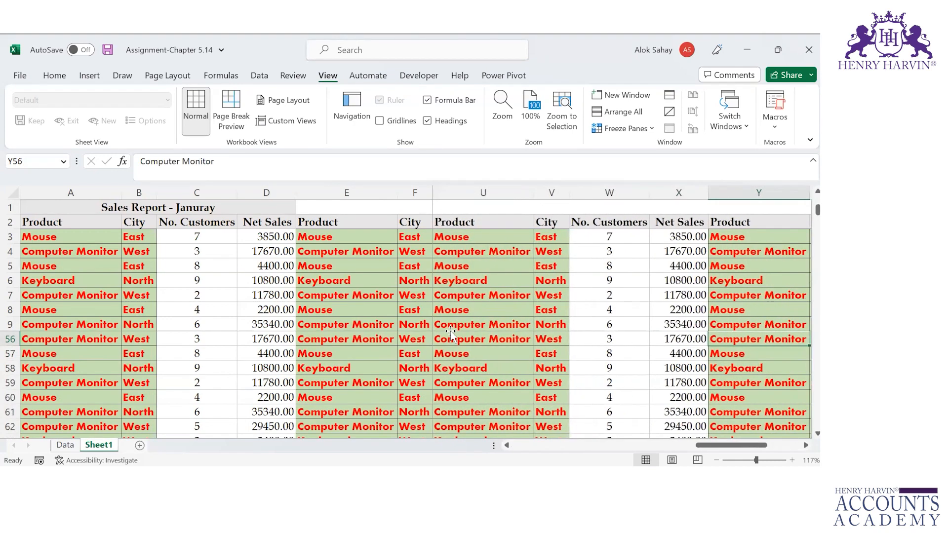
key("Right")
key("Right")
key("Right")
key("Right")
key("Left")
key("Left")
key("Left")
key("Left")
key("Left")
key("Left")
key("Left")
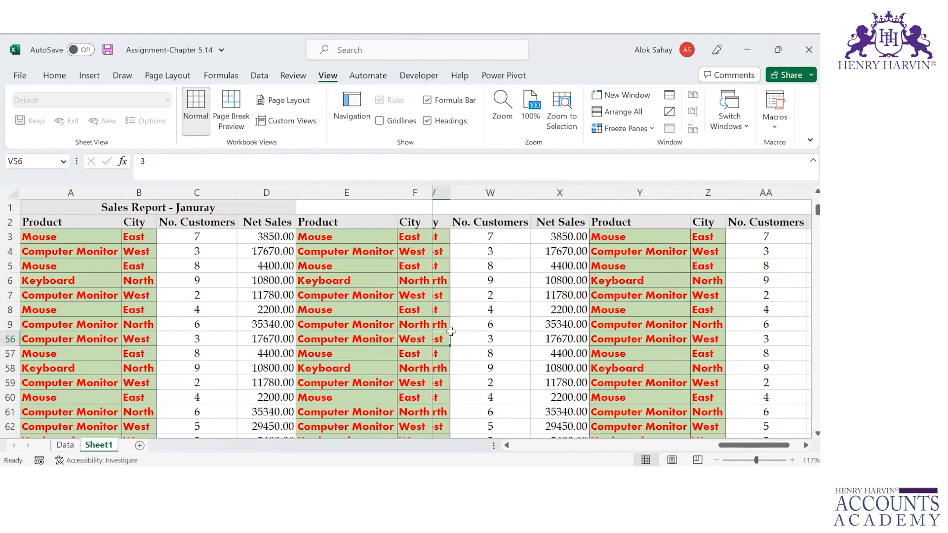
key("Left")
key("Left")
key("Left")
key("Left")
key("Left")
key("Left")
key("Left")
key("Left")
key("Left")
key("Left")
key("Left")
key("Left")
key("Left")
key("Left")
key("Left")
key("Left")
key("Left")
key("Left")
key("Left")
key("Left")
key("Right")
key("Right")
key("Right")
key("Right")
key("Right")
key("Right")
key("Up")
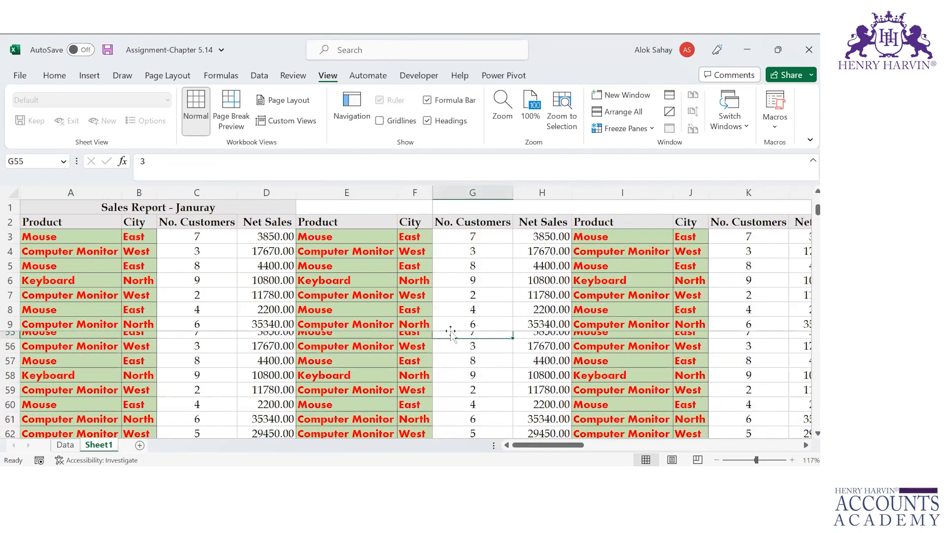
key("Up")
key("Up")
key("Up")
key("Up")
key("Up")
key("Up")
key("Up")
key("Up")
left_click(644, 129)
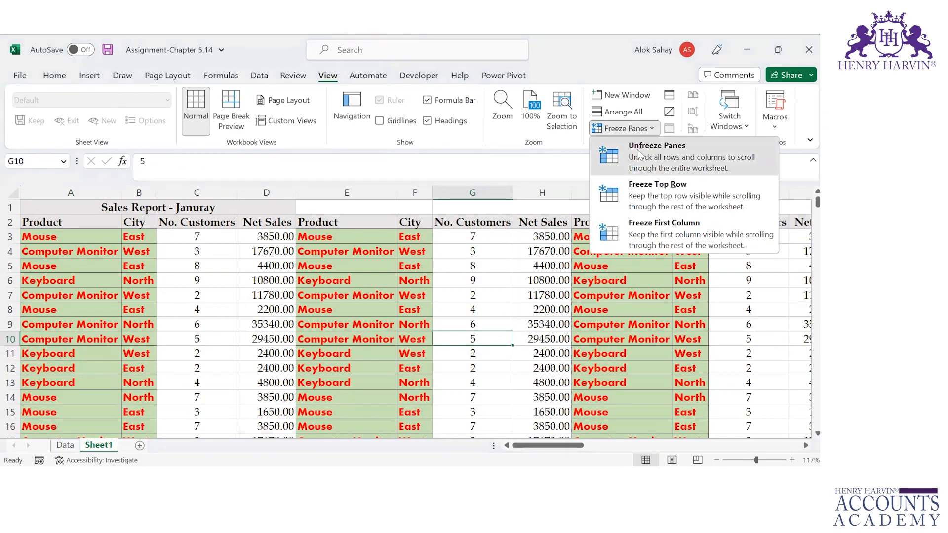
left_click(641, 157)
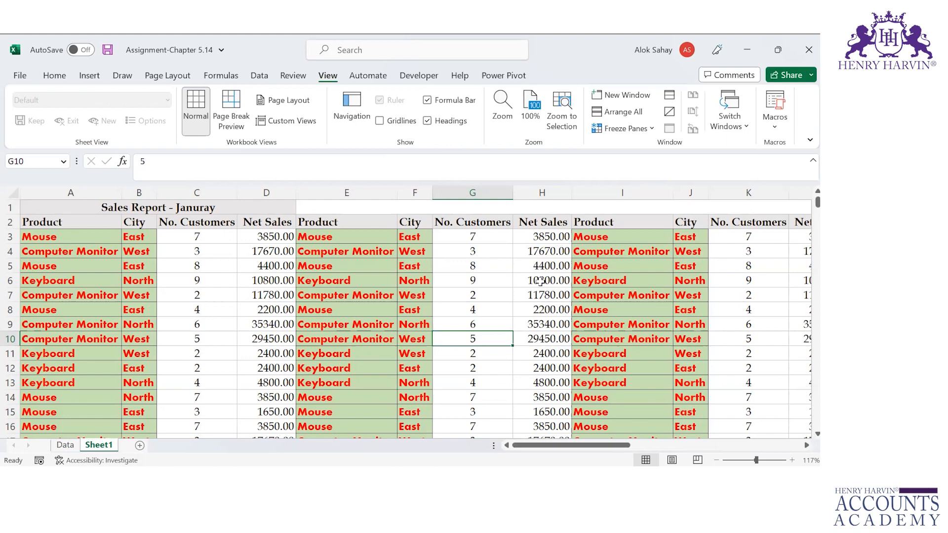
Step: Check the PowerPoint slides, then return to Excel's header cell A2
key("alt+Tab")
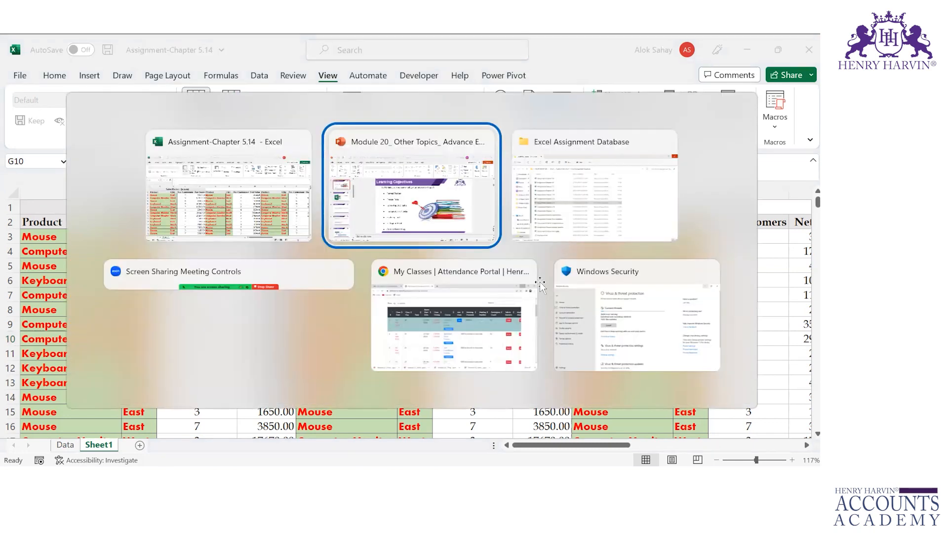
key("alt+Tab")
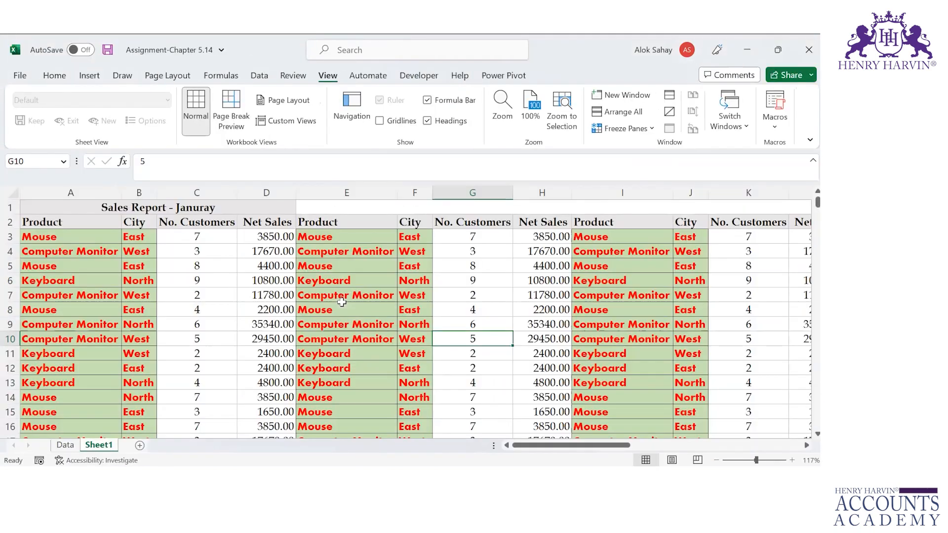
key("Left")
key("Home")
key("Up")
key("Up")
key("Up")
key("Up")
key("Up")
key("Up")
key("Up")
key("Up")
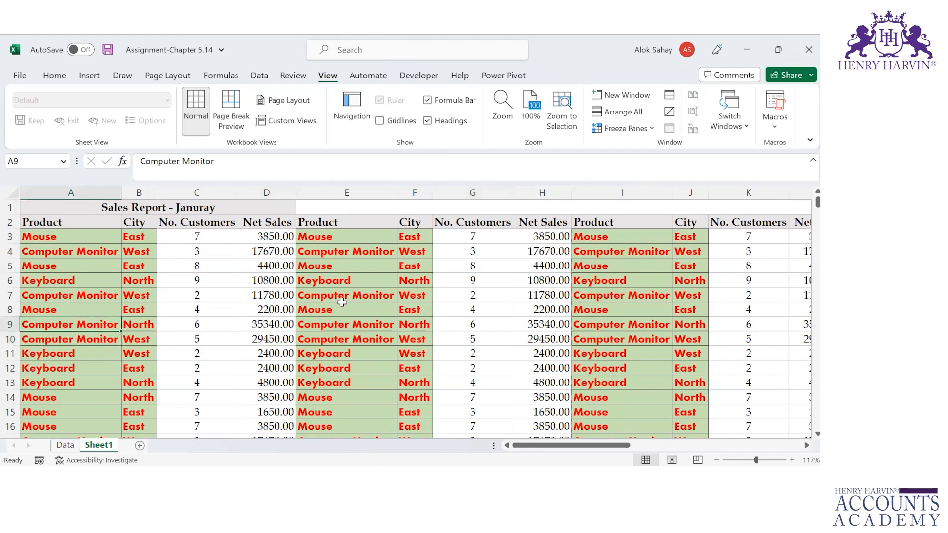
Step: Select the table from A2 to the last column and row 80, and open Remove Duplicates
key("shift+Right")
key("shift+Right")
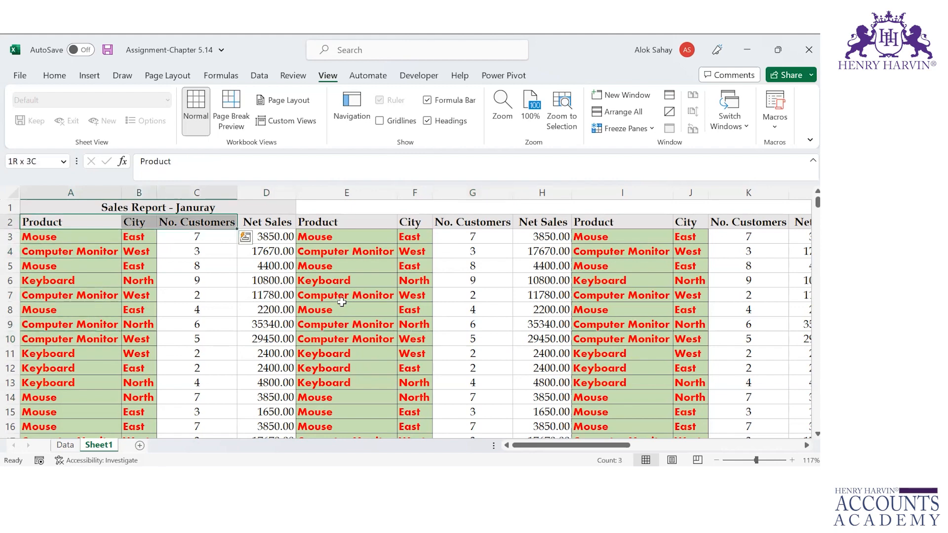
key("ctrl+shift+Right")
key("ctrl+shift+Down")
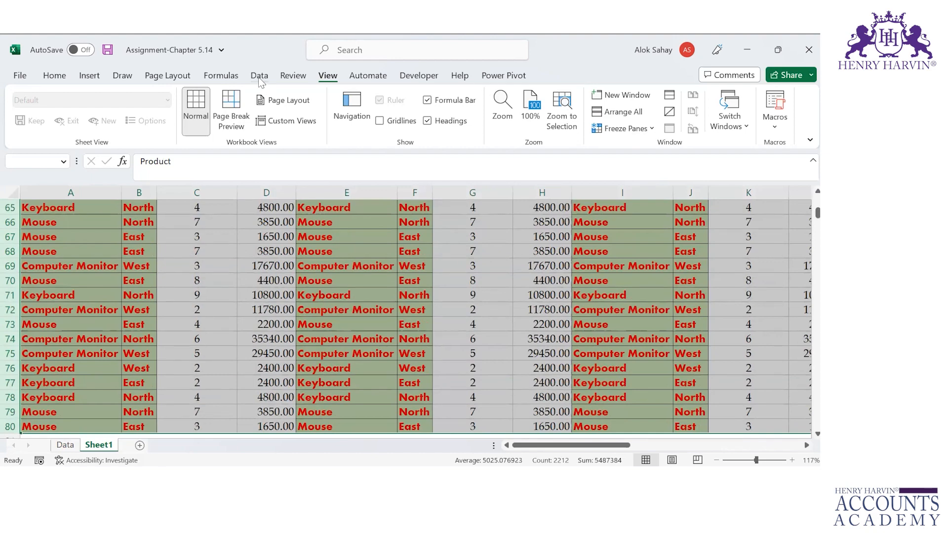
left_click(259, 76)
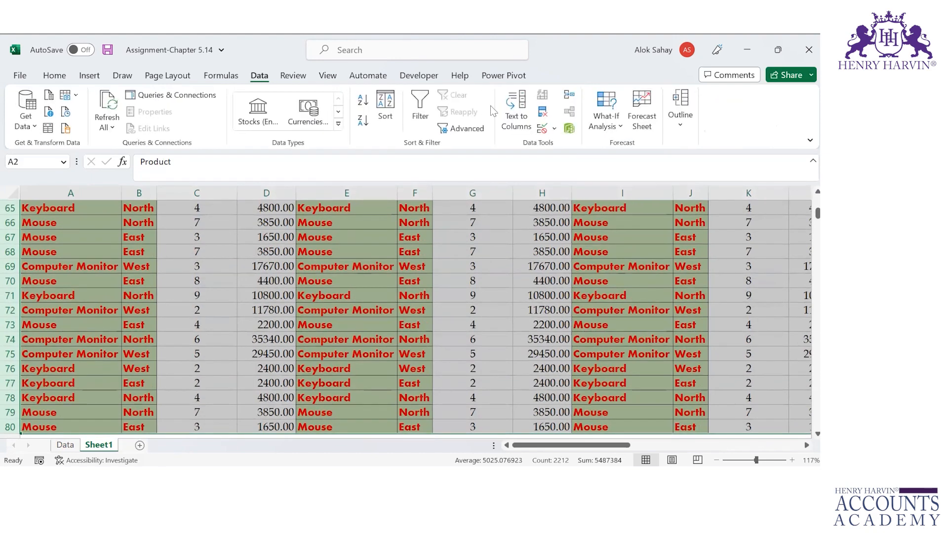
left_click(542, 112)
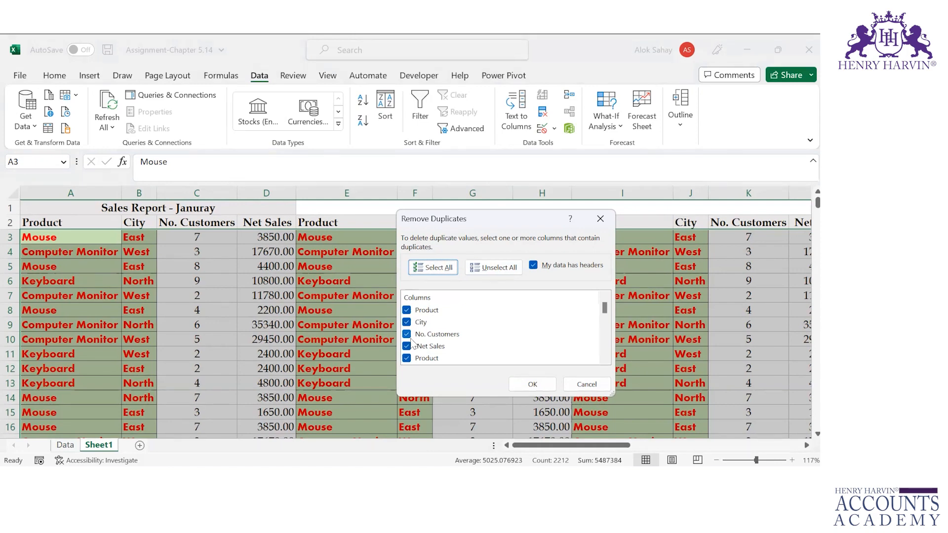
Step: Remove duplicates using only the Product column, with My data has headers kept on
left_click(533, 265)
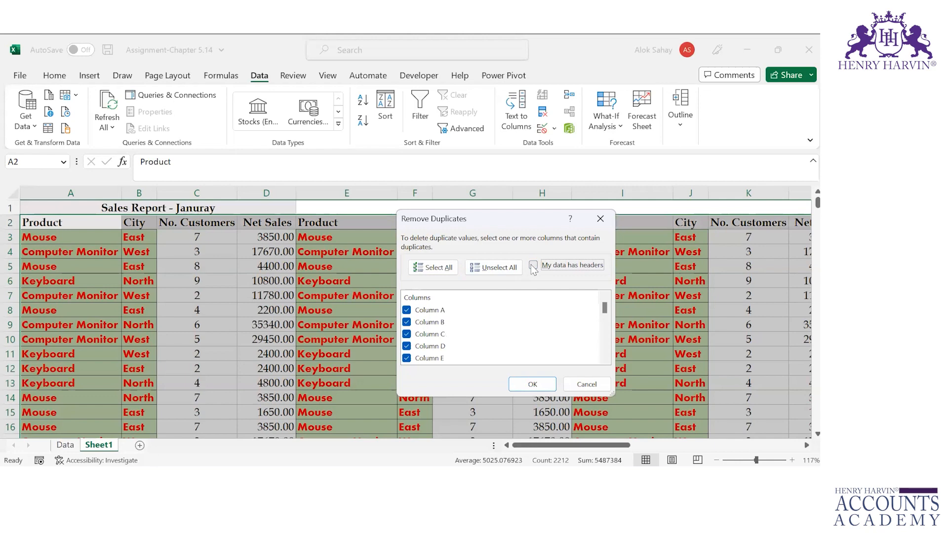
left_click(533, 267)
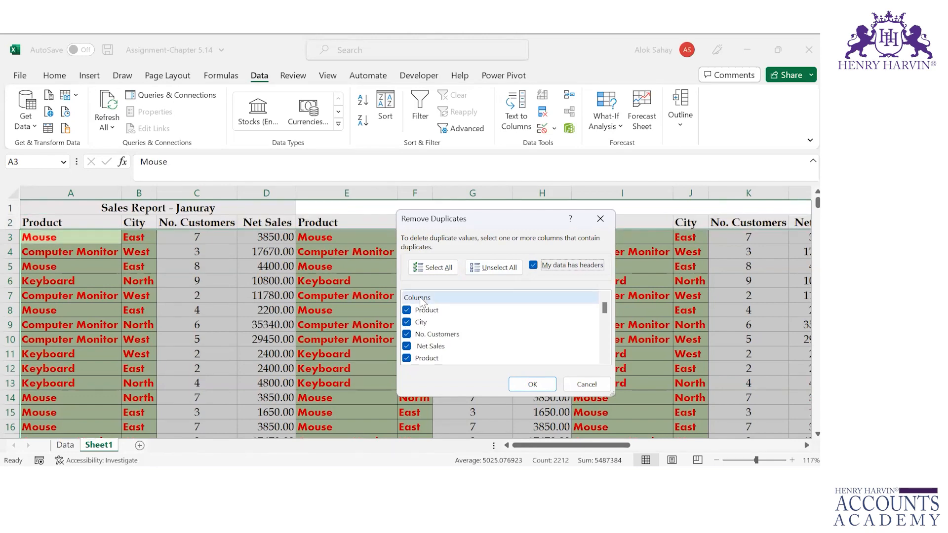
left_click(453, 268)
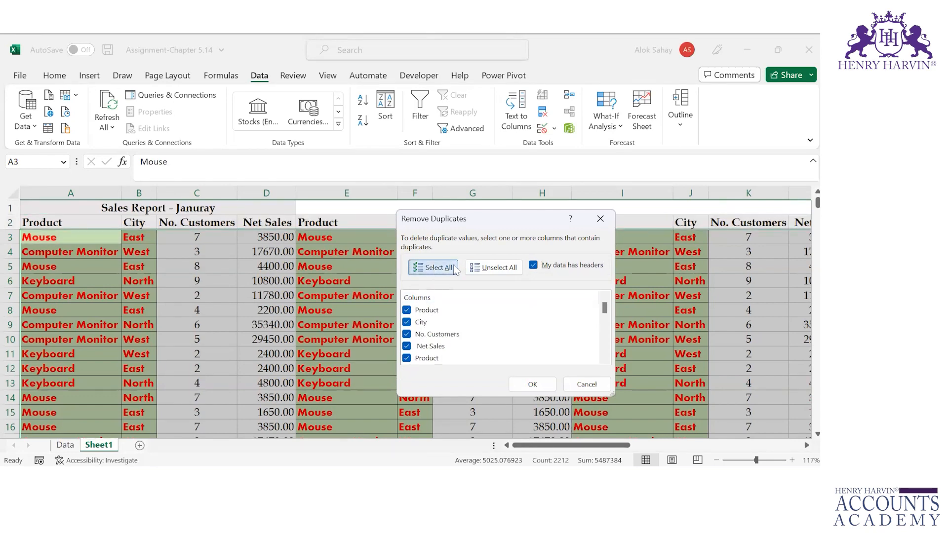
left_click(480, 266)
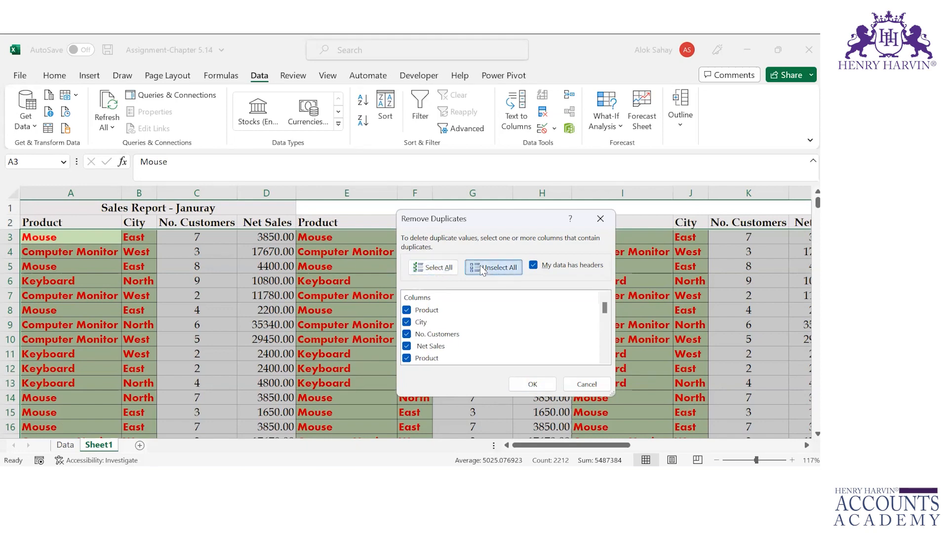
left_click(407, 311)
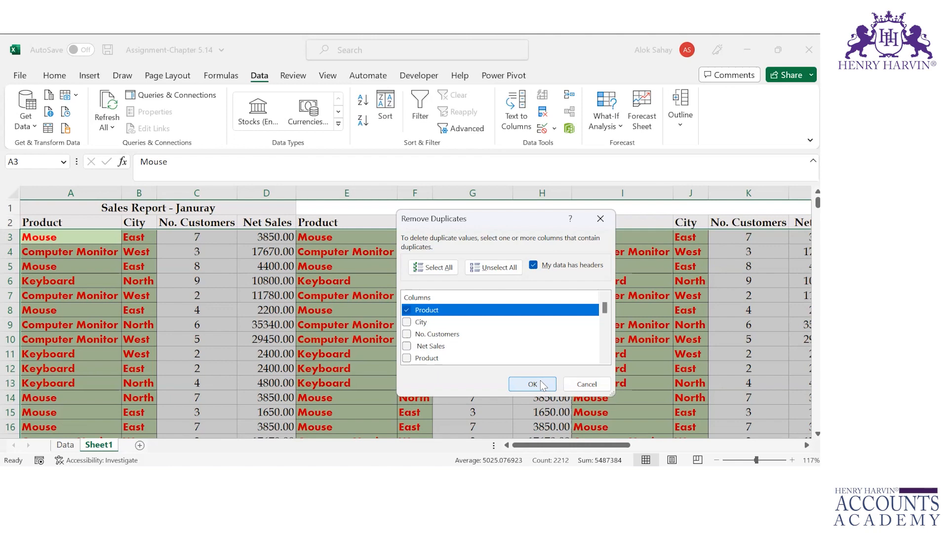
left_click(532, 384)
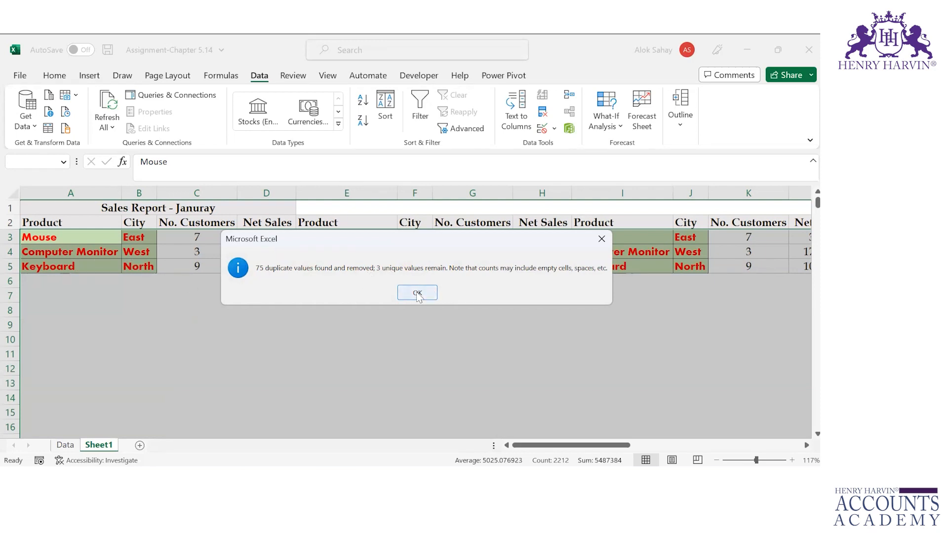
Step: Dismiss the 75-duplicates-removed message, review PowerPoint, and return to Excel extending the selection right
left_click(417, 293)
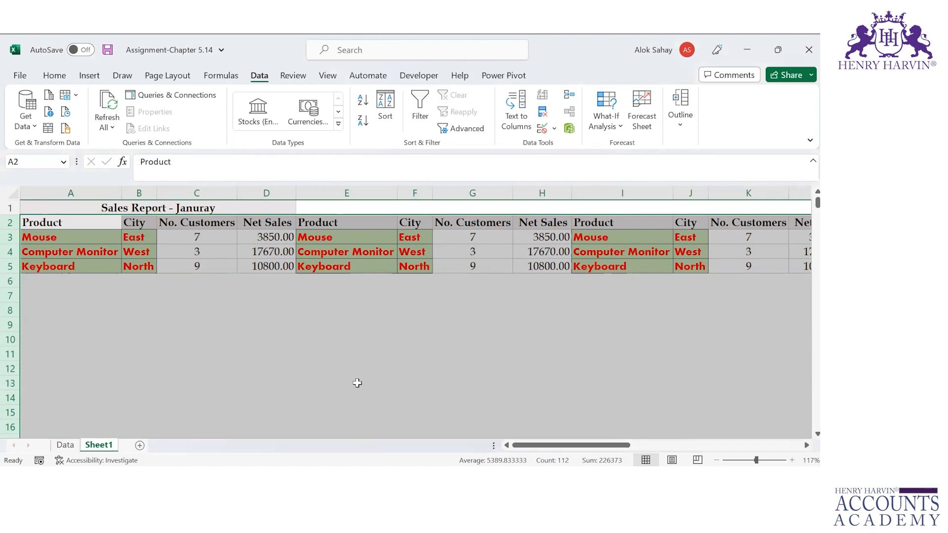
key("alt+Tab")
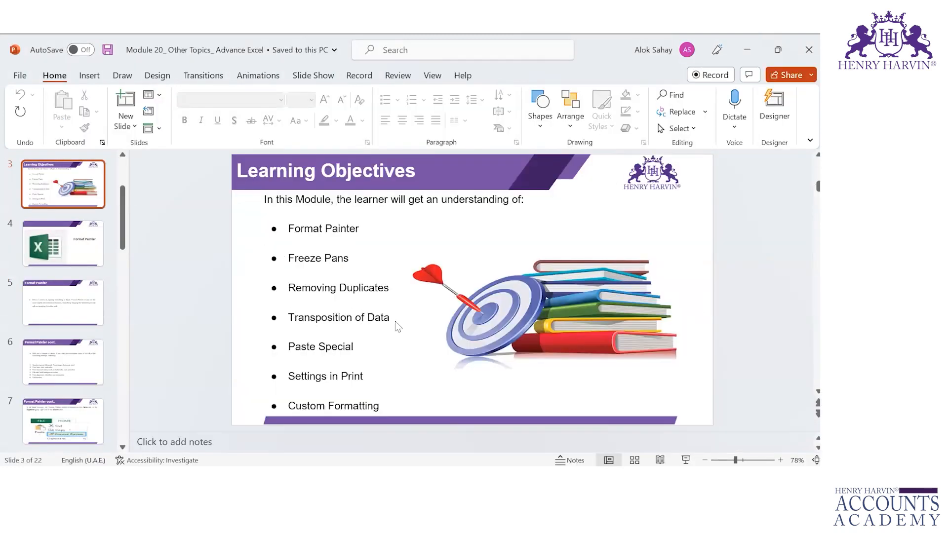
key("alt+Tab")
key("shift+Right")
key("shift+Right")
key("shift+Right")
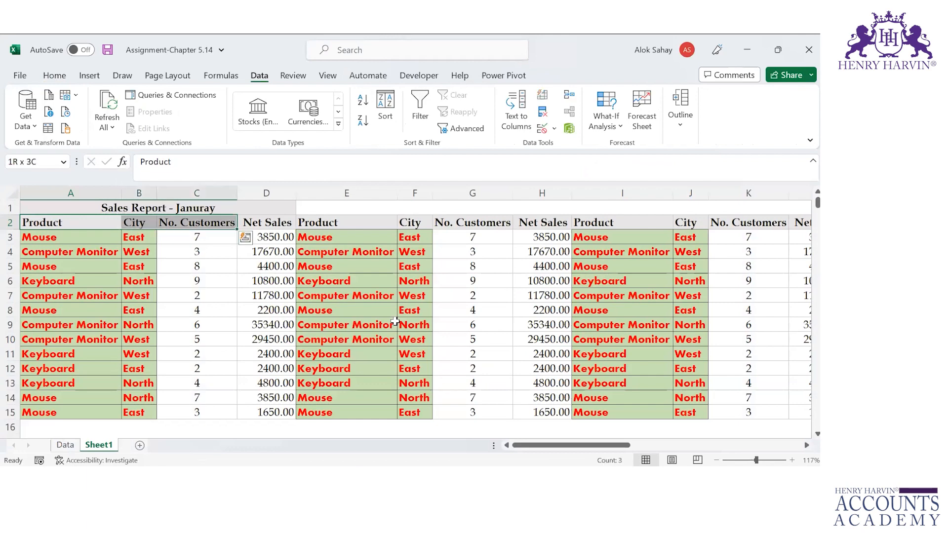
Step: Copy the sales table A2:D15 and add a blank Sheet2, moving to A2
key("ctrl+shift+Down")
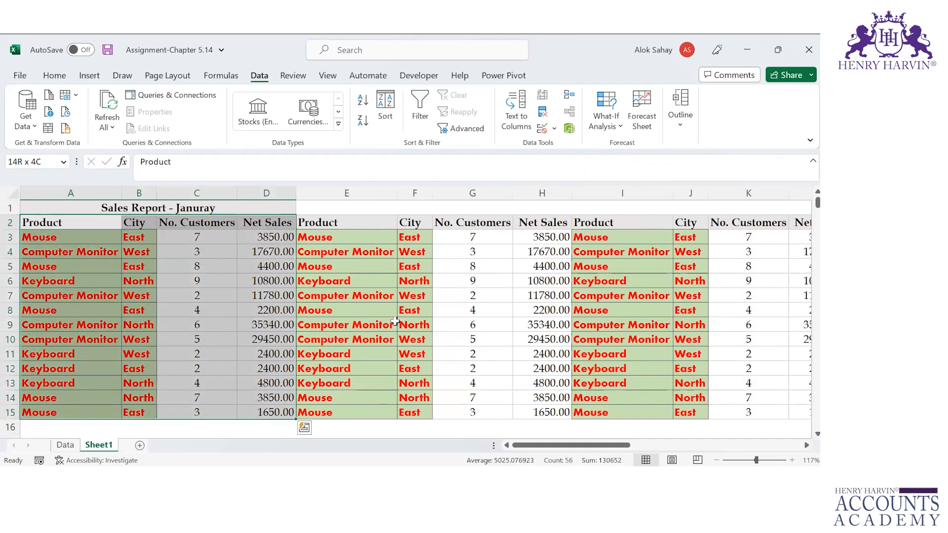
key("ctrl+c")
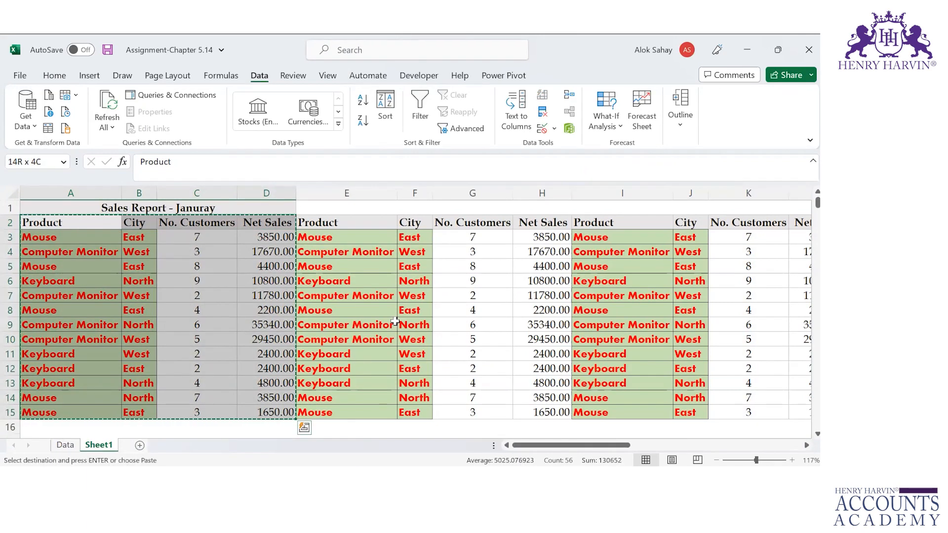
left_click(140, 445)
key("Down")
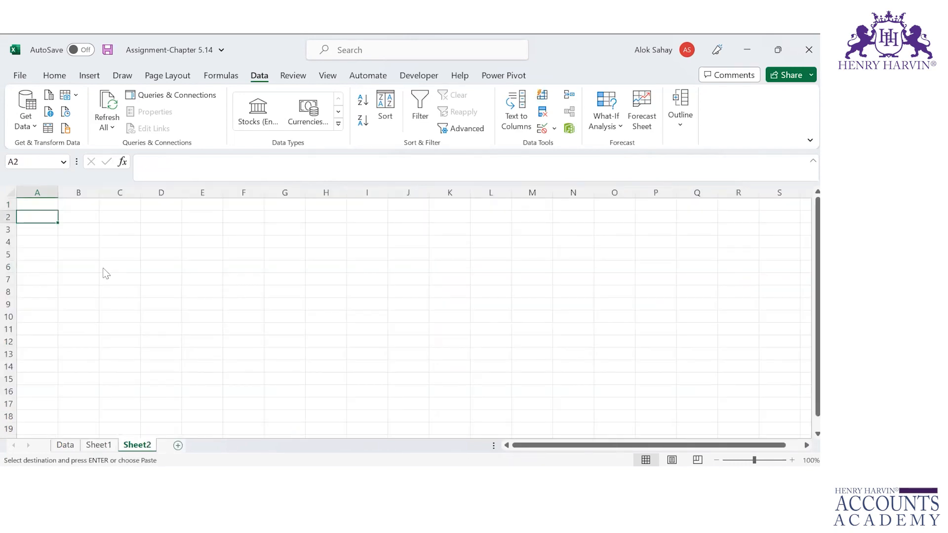
key("ctrl+alt+v")
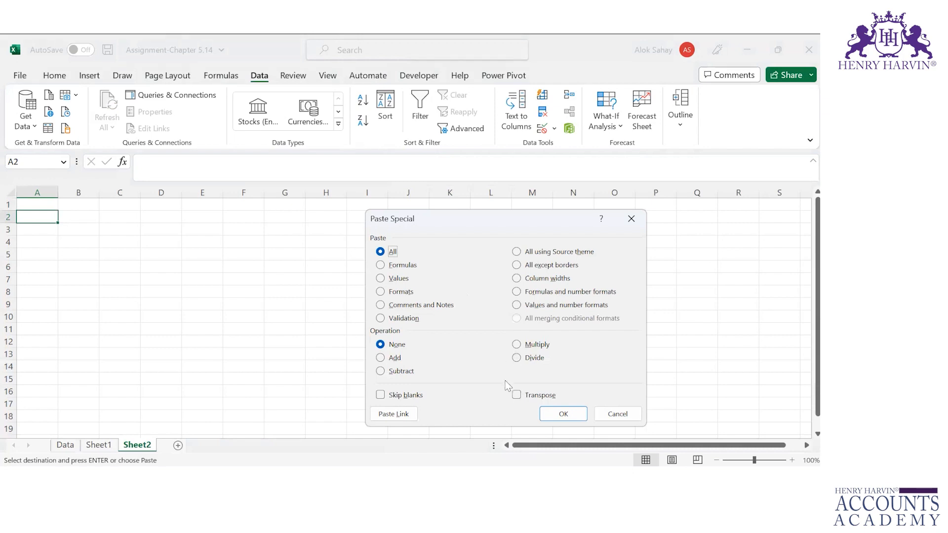
Step: Paste the table transposed at A2 so Product, City, No. Customers and Net Sales run across rows 2–5
left_click(518, 396)
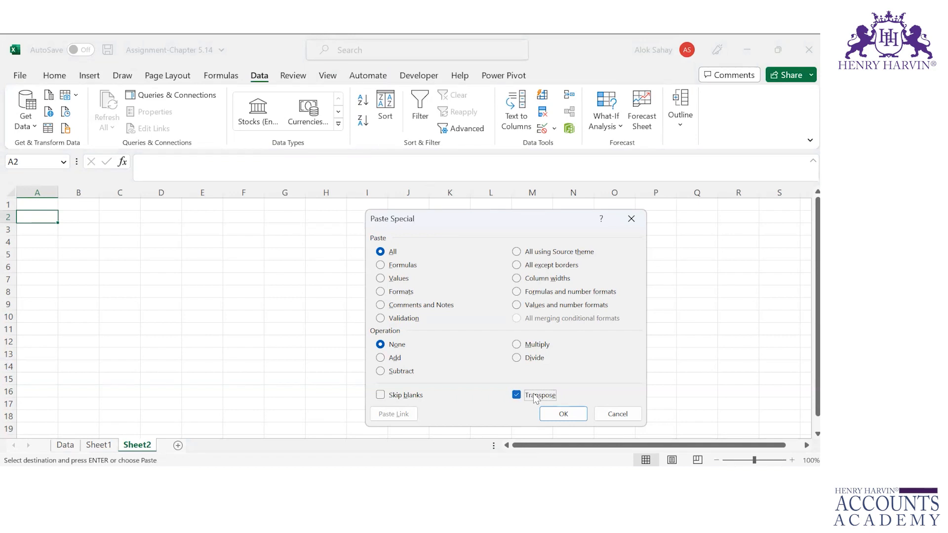
left_click(558, 413)
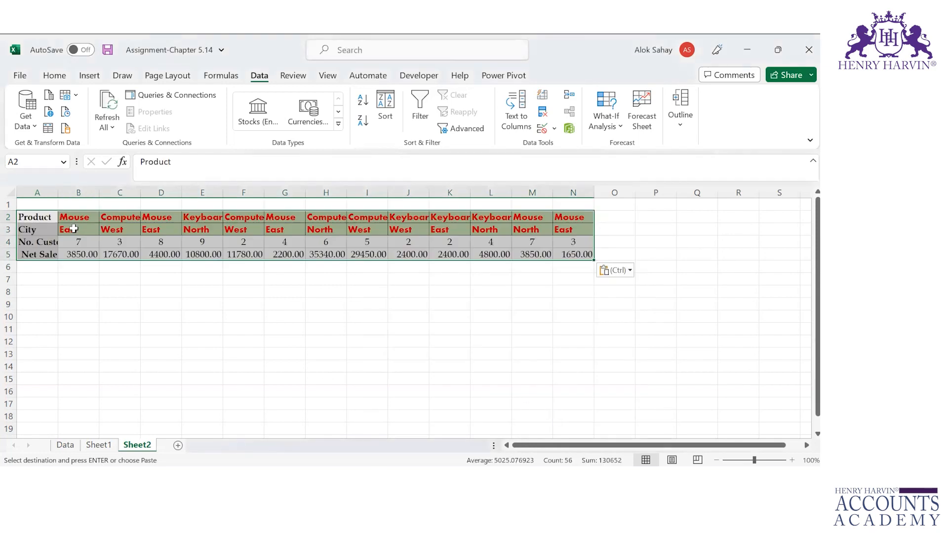
Step: Copy the transposed block A2:N5 and paste it transposed again at A9
left_click(36, 214)
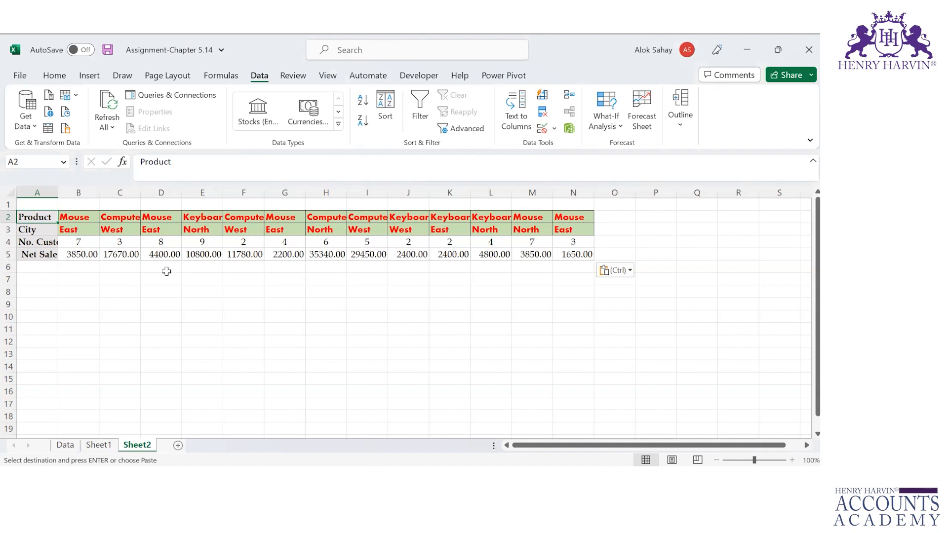
key("ctrl+shift+Right")
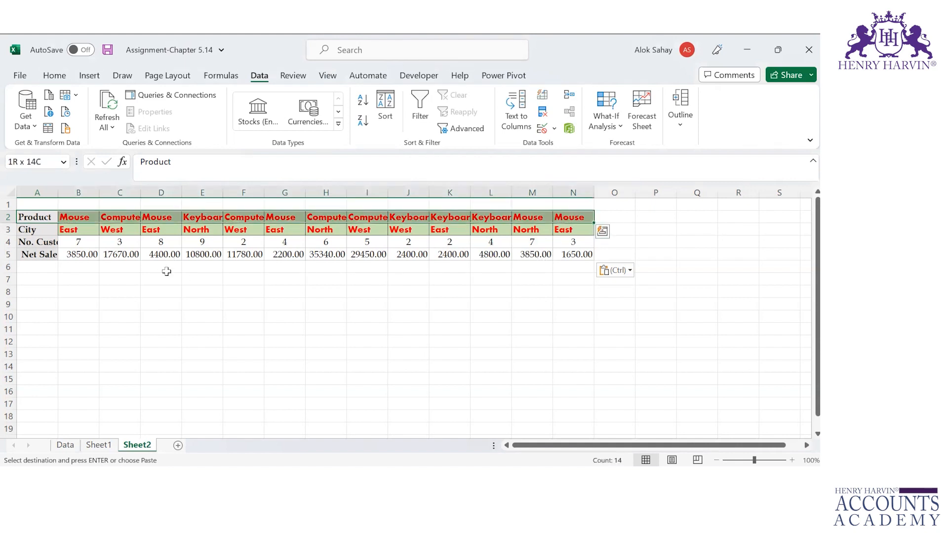
key("ctrl+shift+Down")
key("Down")
key("Down")
key("Down")
key("Down")
key("Down")
key("Down")
key("Down")
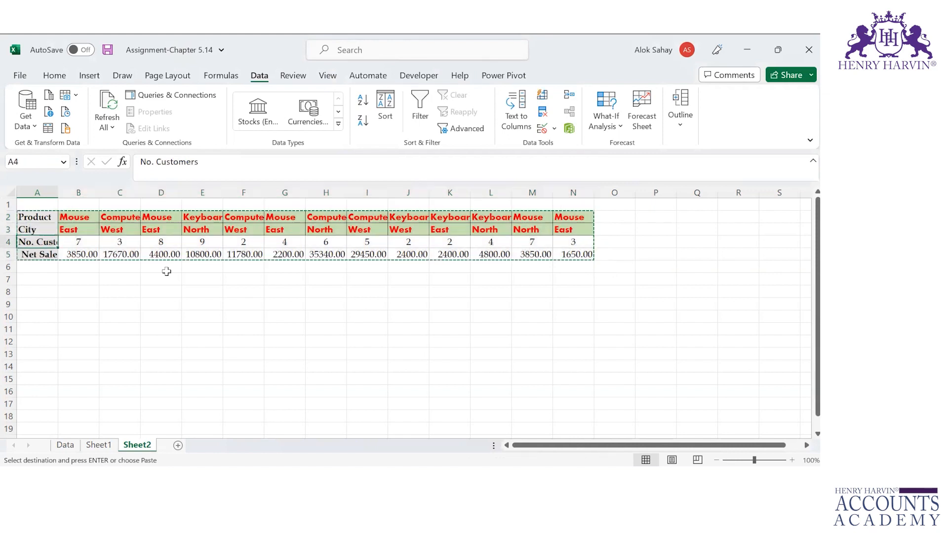
key("ctrl+alt+v")
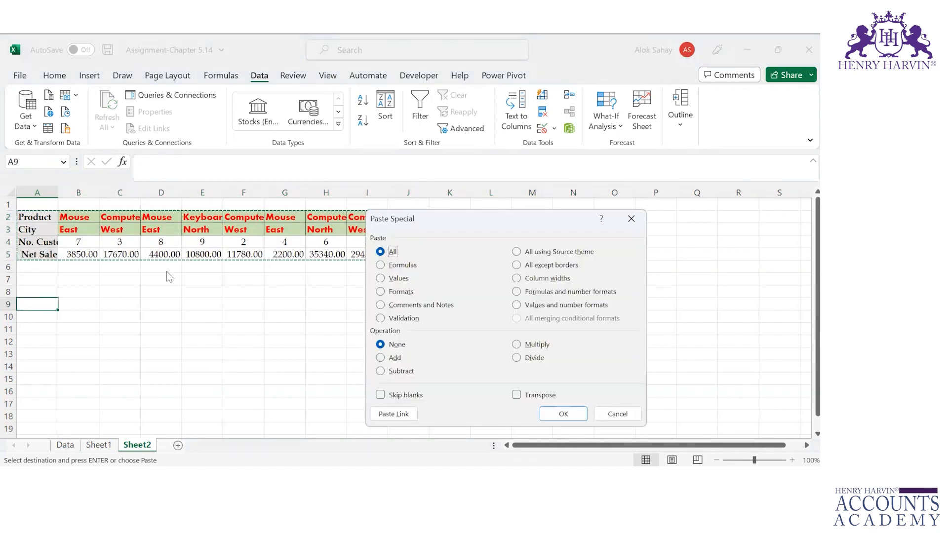
left_click(516, 395)
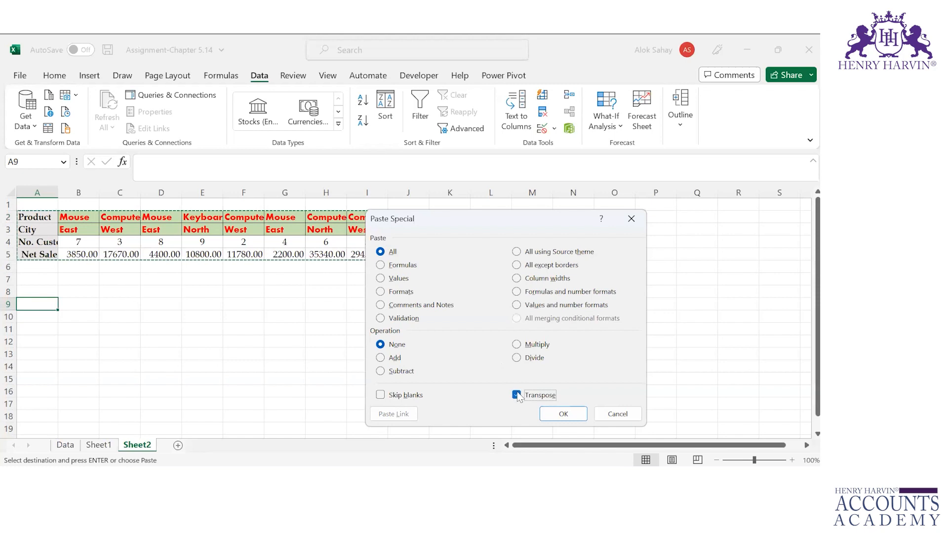
left_click(554, 410)
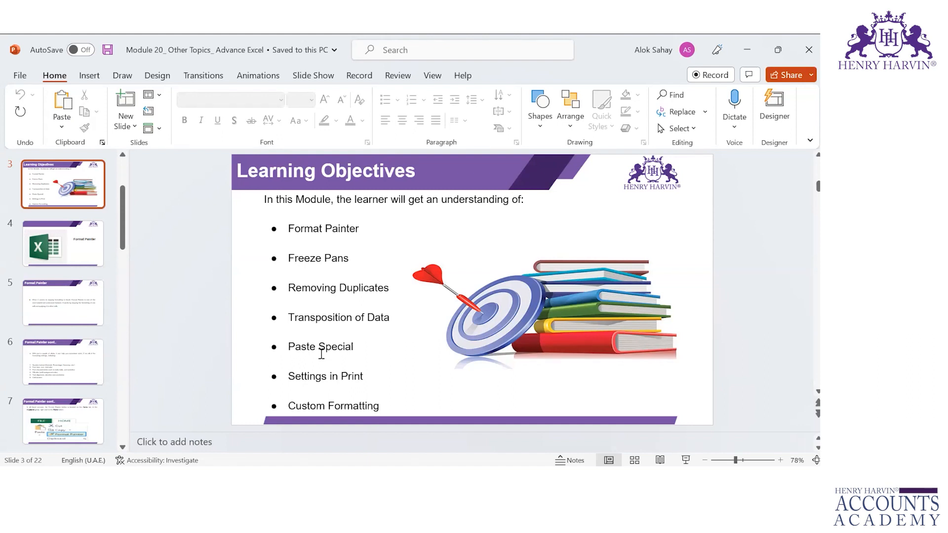
key("alt+Tab")
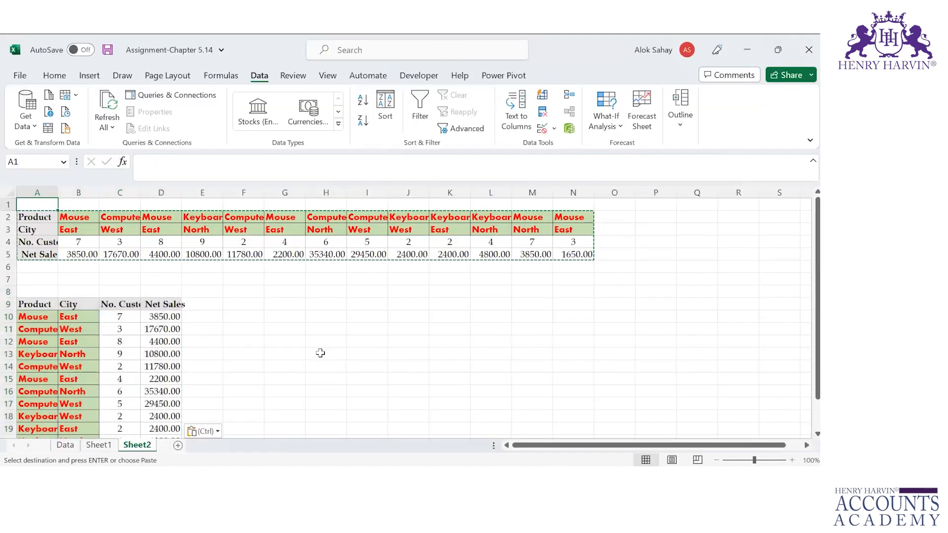
Step: Paste the copied block at I9 as values only, dropping its colours, fonts and decimal formatting
key("ctrl+a")
left_click(373, 301)
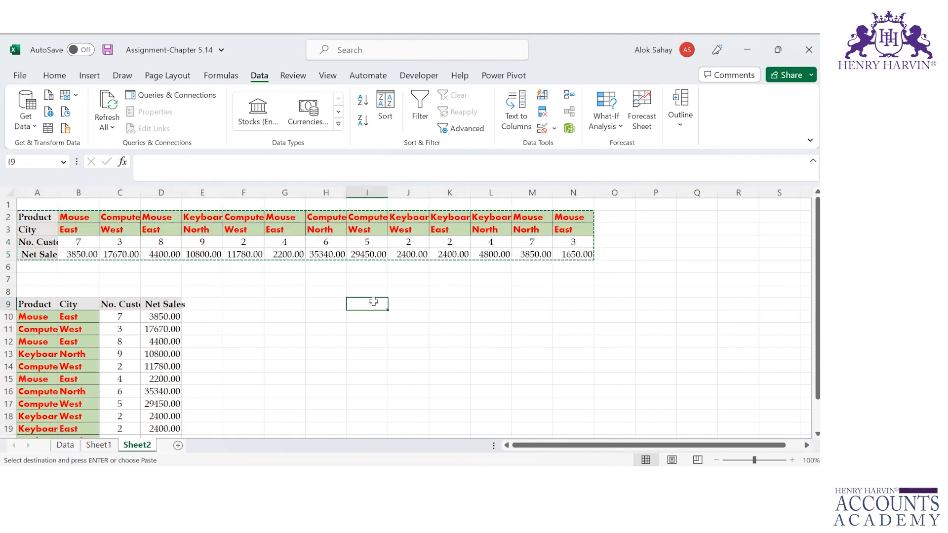
key("ctrl+alt+v")
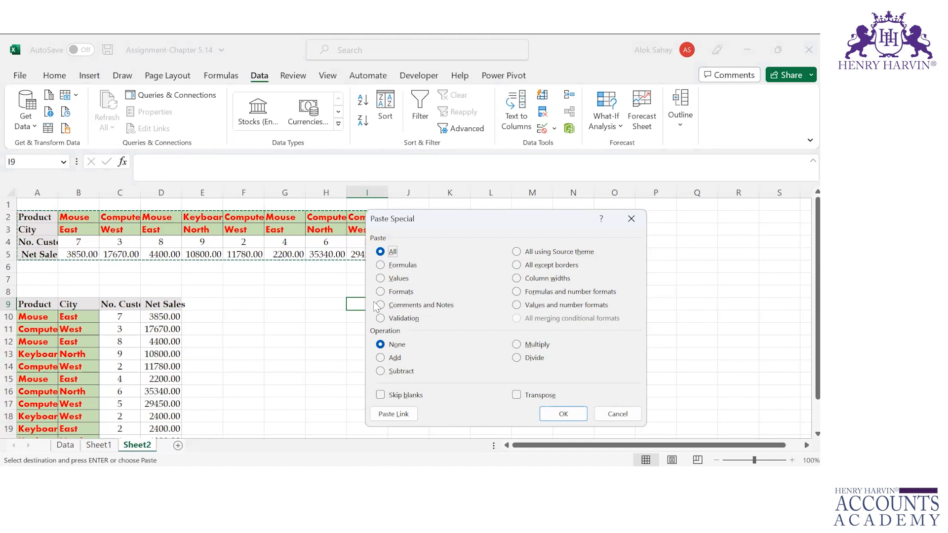
left_click(392, 252)
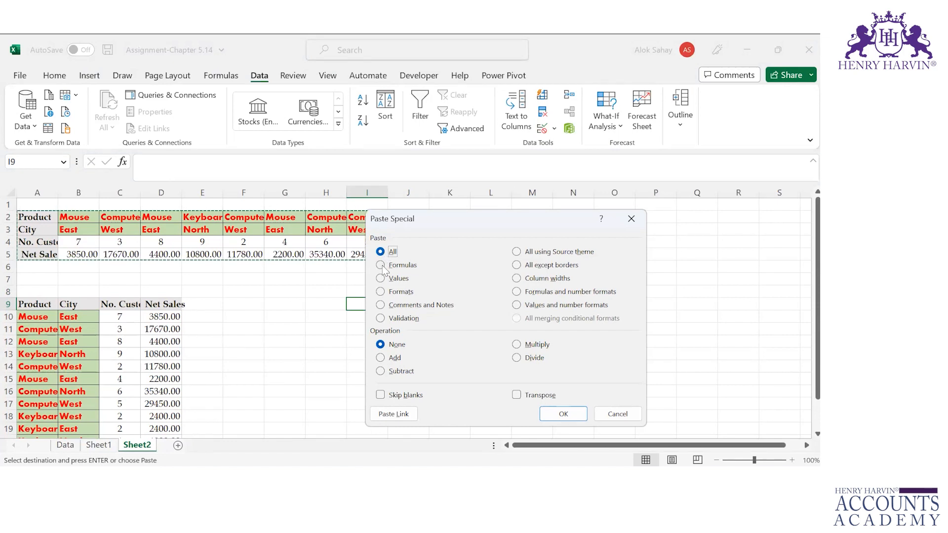
left_click(382, 265)
left_click(381, 280)
left_click(564, 414)
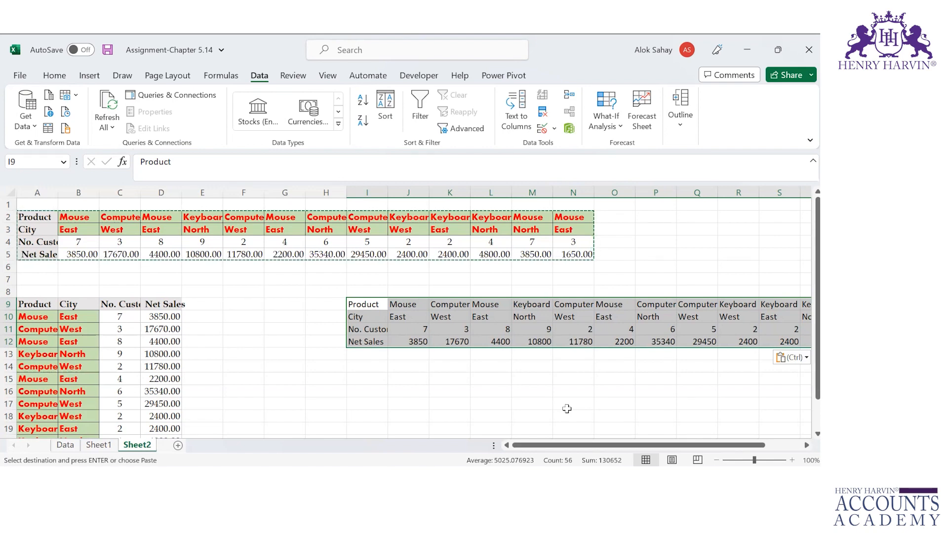
Step: Paste only the copied block's formats at I14, giving the empty cells green and grey fills
key("Down")
key("Down")
key("Down")
key("Down")
key("Down")
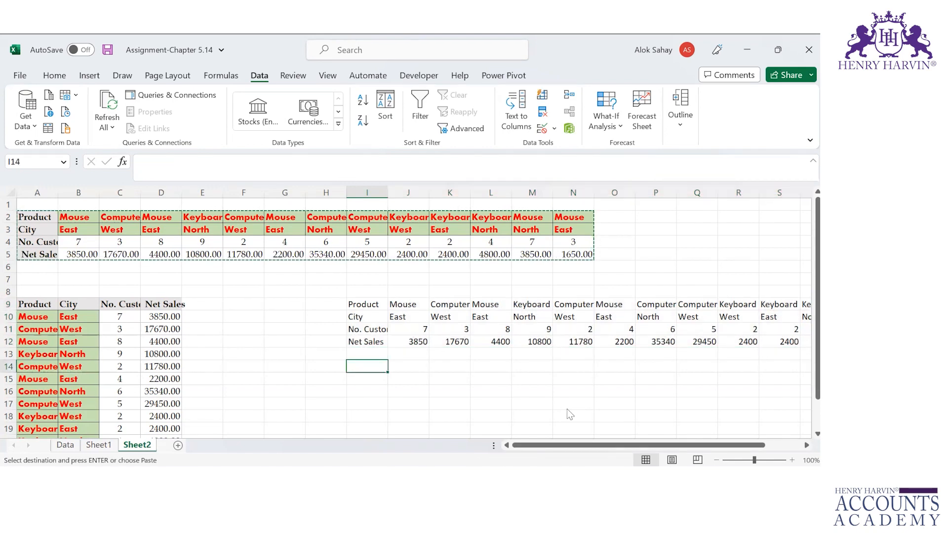
key("ctrl+alt+v")
key("t")
left_click(563, 413)
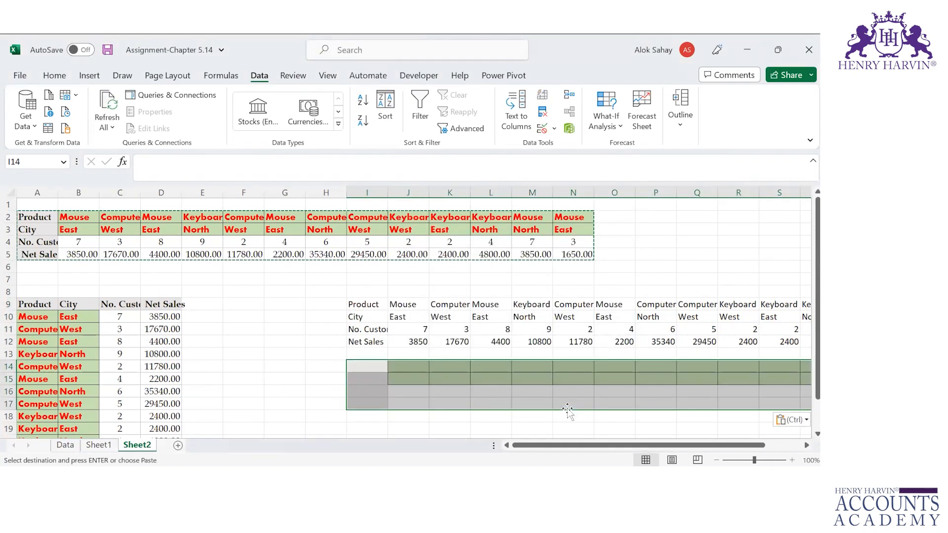
Step: Move to I20 and reopen Paste Special, stepping down through its options
key("Down")
key("Down")
key("Down")
key("Down")
key("Down")
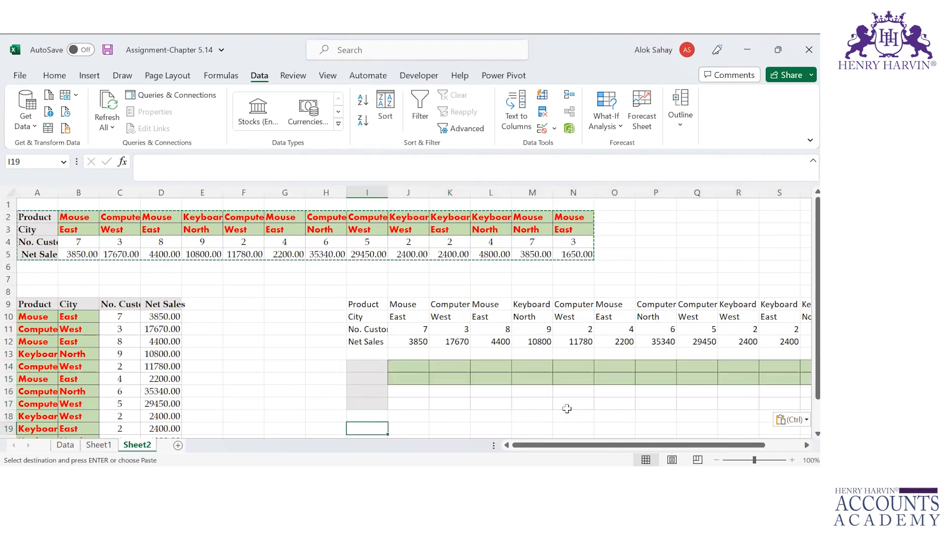
key("Down")
key("ctrl+alt+v")
key("v")
key("Down")
key("Down")
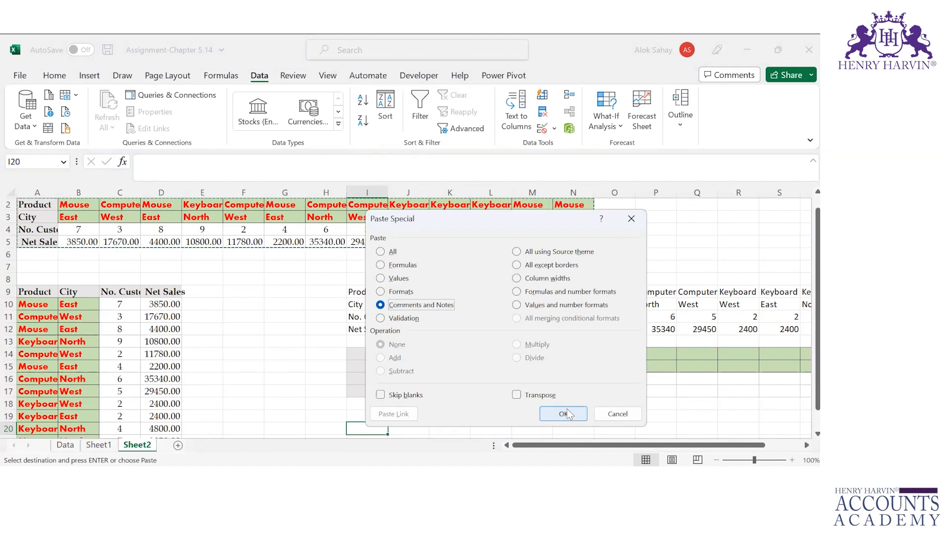
Step: Browse the Paste Special options down to Column widths, then close it without pasting
key("Down")
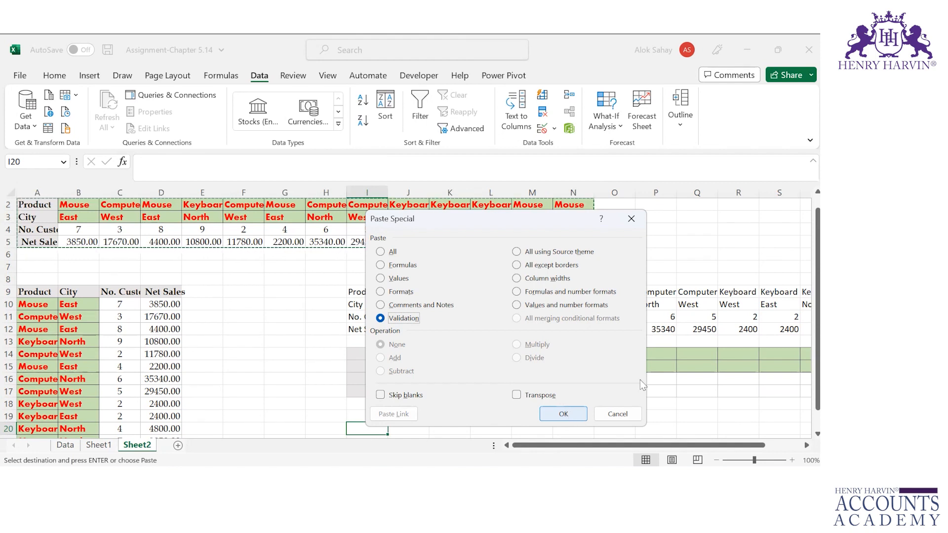
left_click(516, 253)
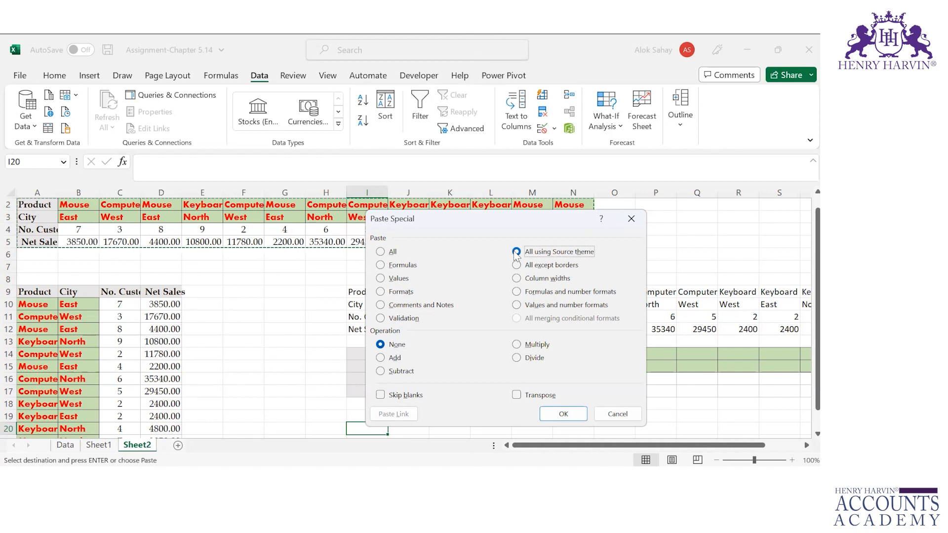
left_click(516, 265)
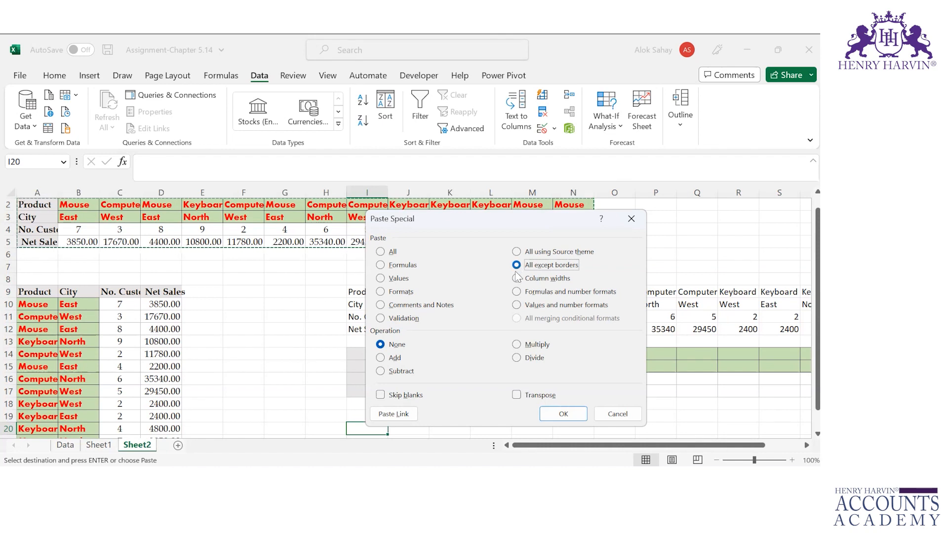
left_click(516, 279)
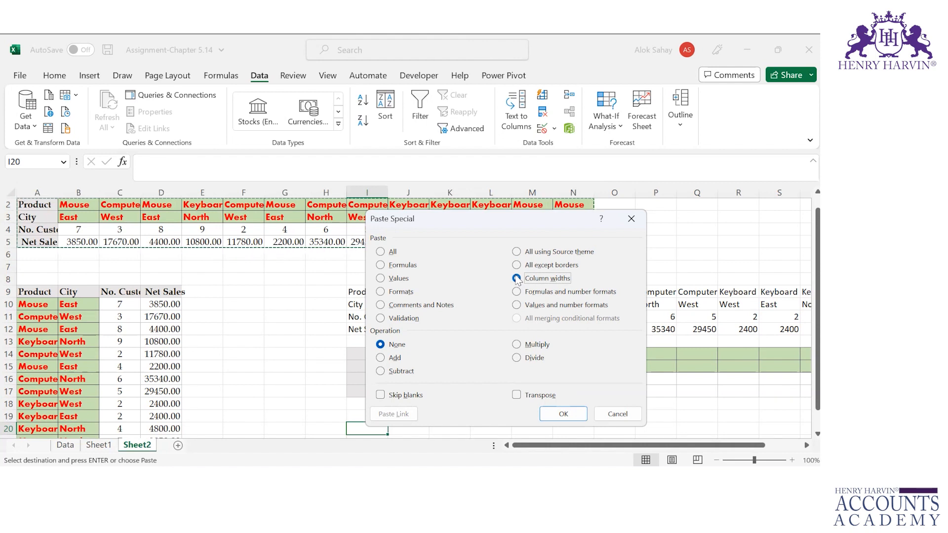
key("Return")
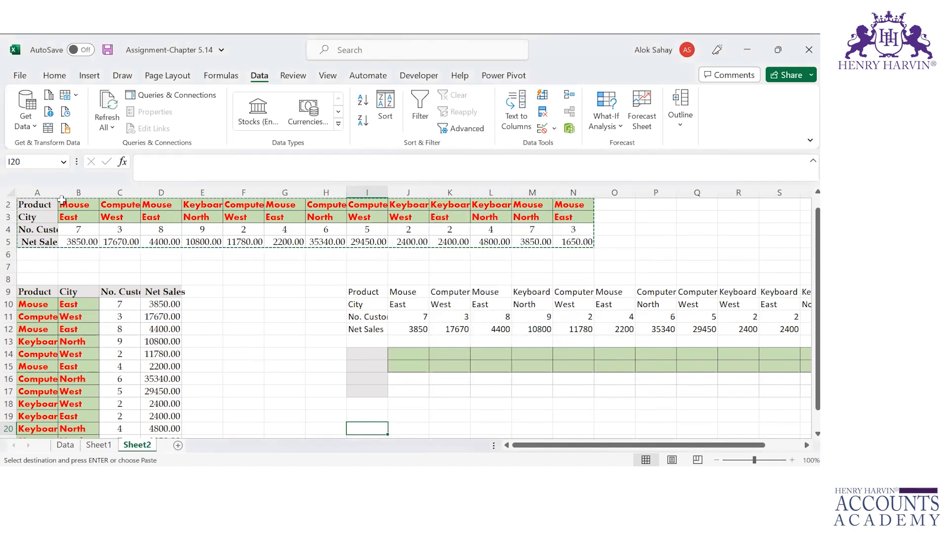
Step: Widen columns A and B, then reselect the A2:N5 block and move toward I20
left_click_drag(59, 192, 240, 202)
left_click(106, 202)
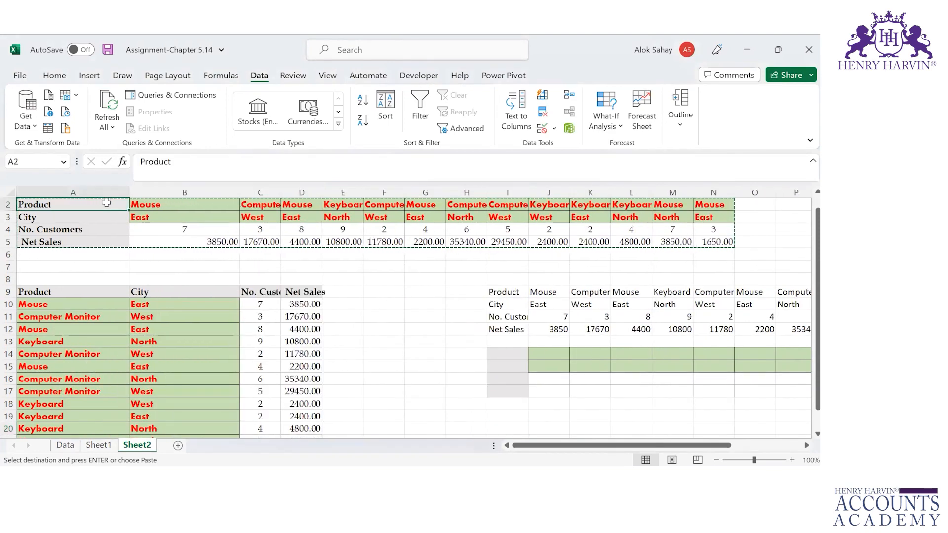
key("ctrl+shift+Right")
key("ctrl+shift+Down")
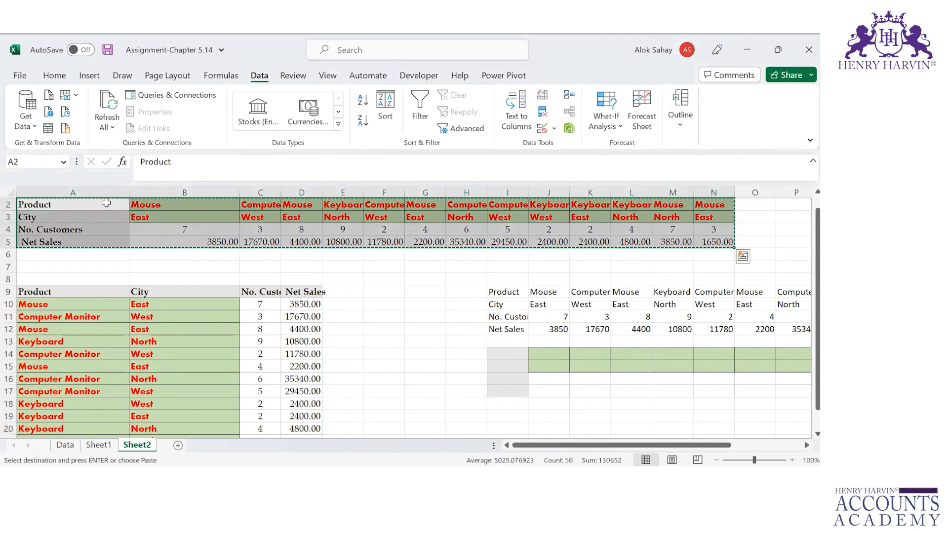
key("Down")
key("Down")
key("Down")
key("Down")
key("Down")
key("Down")
key("Down")
key("Down")
key("Down")
key("Down")
key("Down")
key("Down")
key("Down")
key("Down")
key("Down")
key("Down")
key("Right")
key("Right")
key("Right")
key("Right")
key("Right")
key("Right")
key("Right")
key("Right")
key("Down")
key("Down")
Step: Paste column widths only at I20 so columns I and J match the source table
key("ctrl+alt+v")
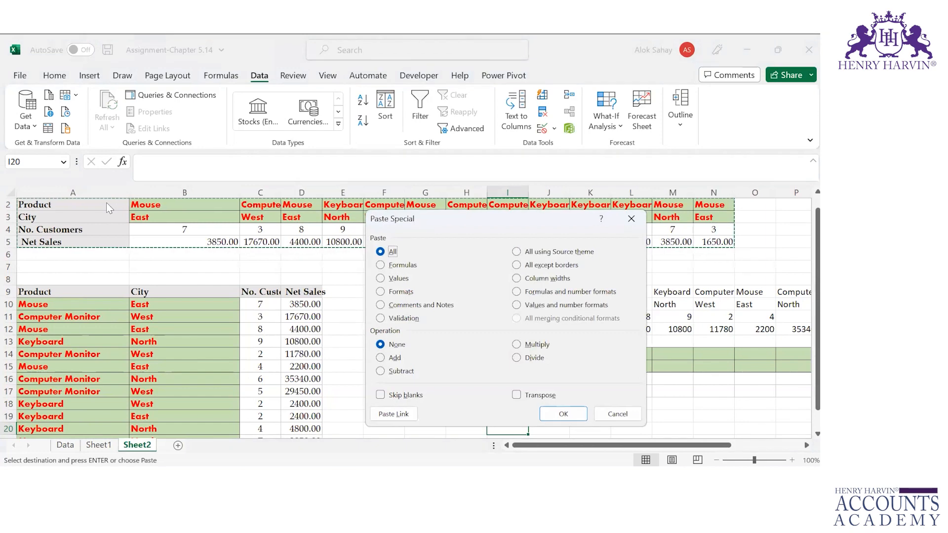
left_click(558, 279)
left_click(560, 413)
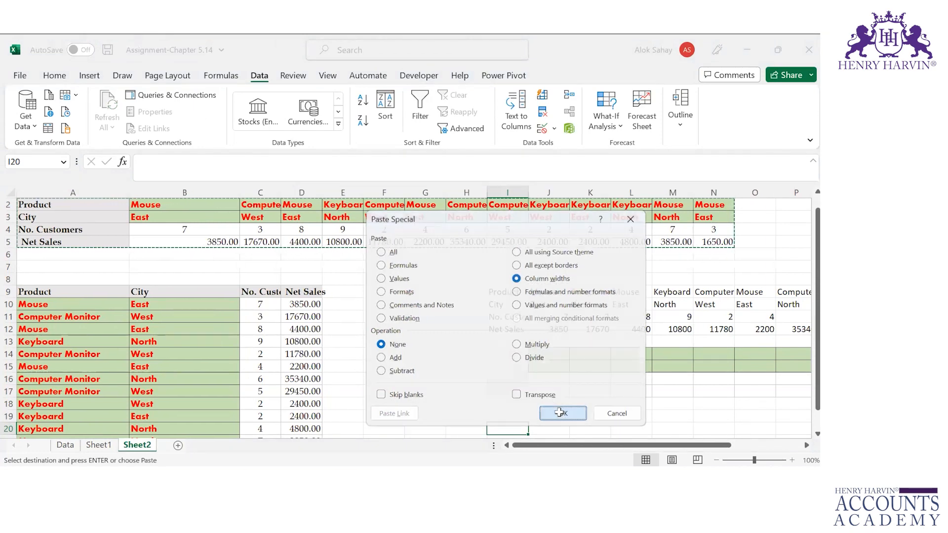
key("Down")
key("Down")
key("Down")
key("Down")
key("Down")
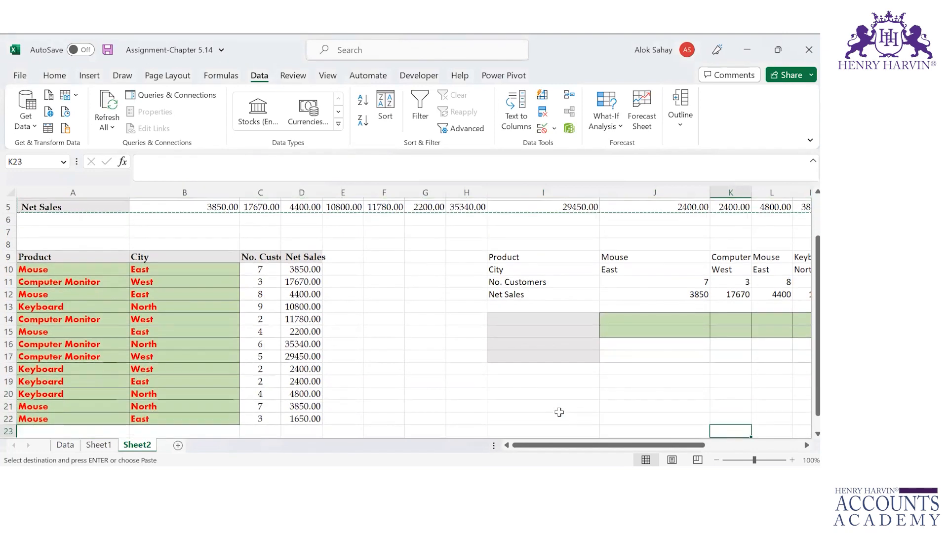
Step: Undo the column-width paste and reopen Paste Special for the copied A2:N5 block
key("Right")
key("Right")
key("Right")
key("Right")
key("Right")
key("Right")
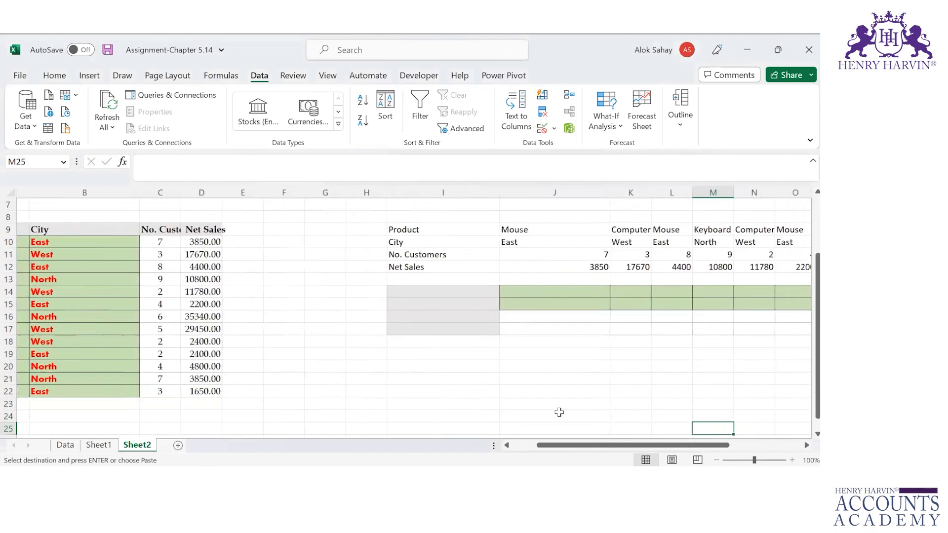
key("Up")
key("Up")
key("Up")
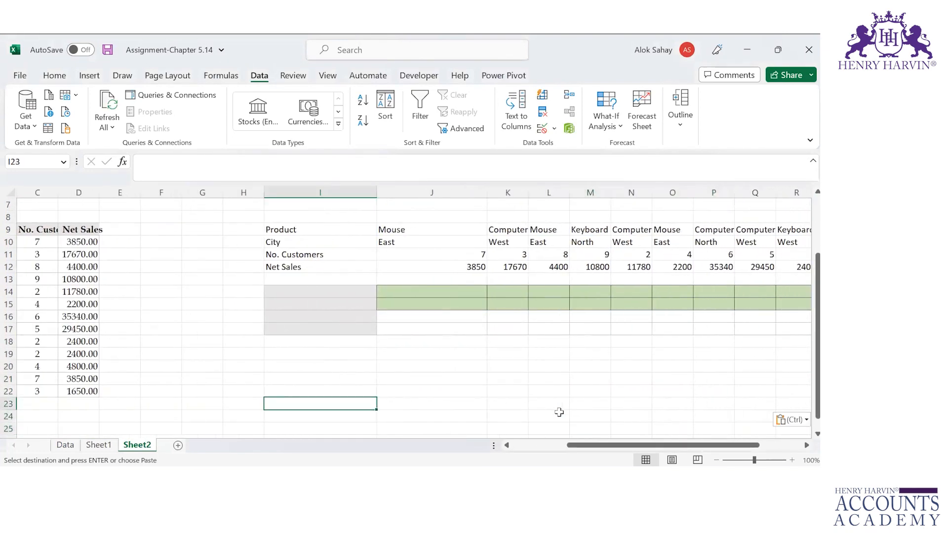
key("ctrl+Home")
key("Down")
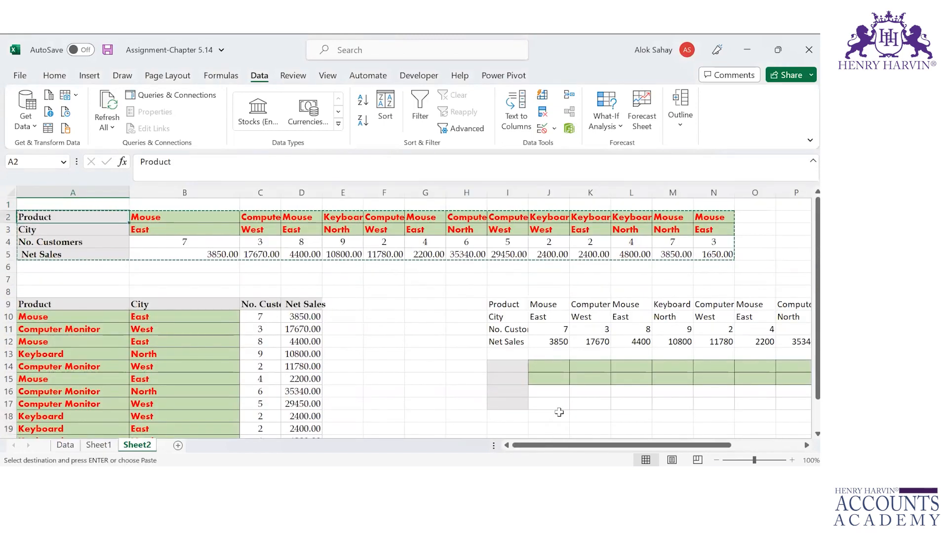
key("alt+Tab")
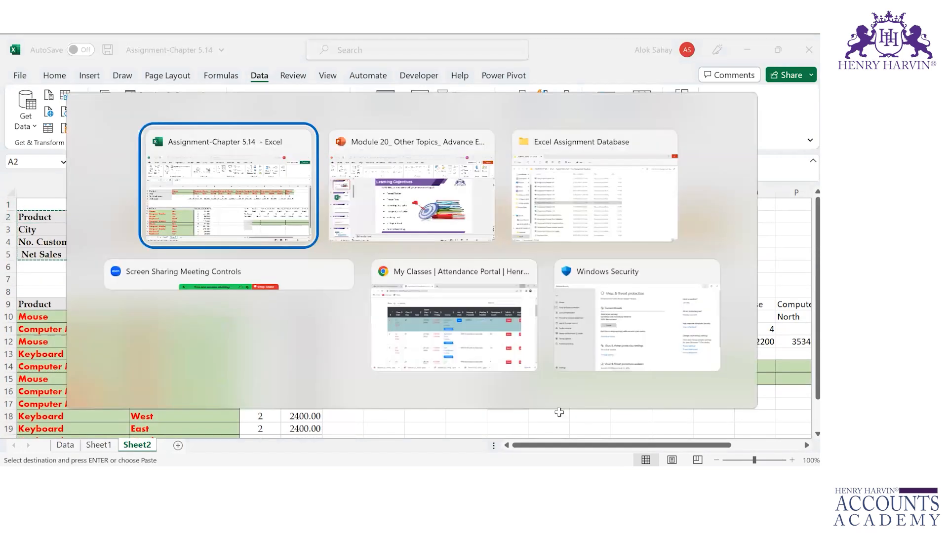
key("ctrl+alt+v")
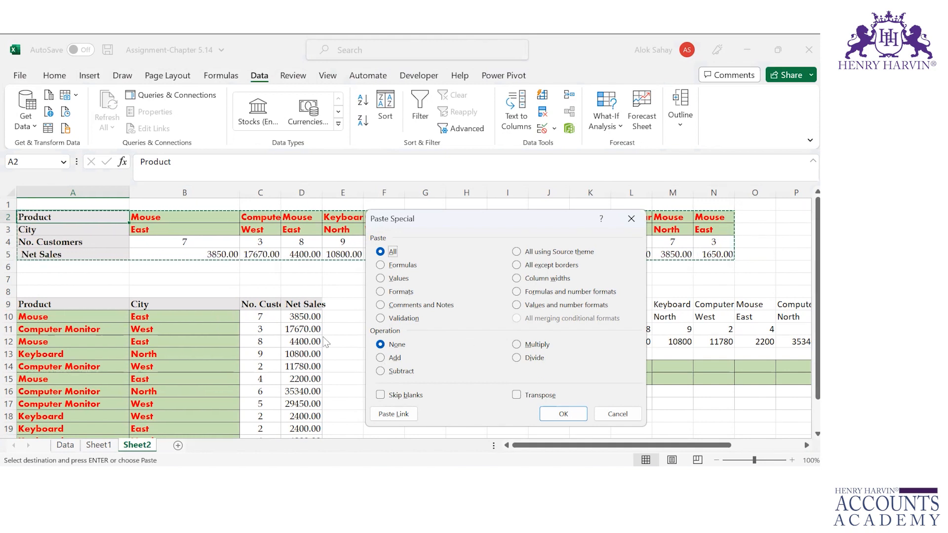
Step: Copy Net Sales D10:D22 into F10:F22 as plain values (3850 through 1650)
key("Escape")
left_click(302, 318)
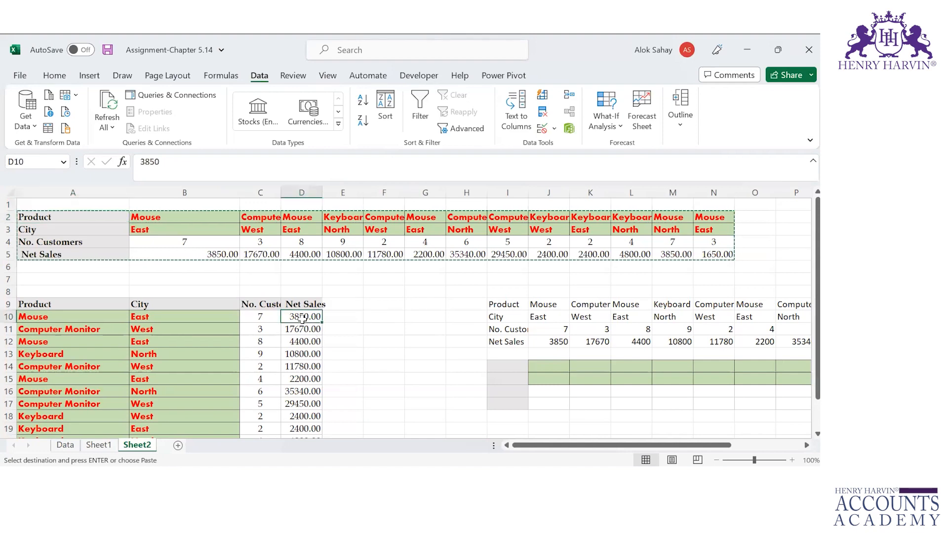
key("ctrl+shift+Down")
key("ctrl+c")
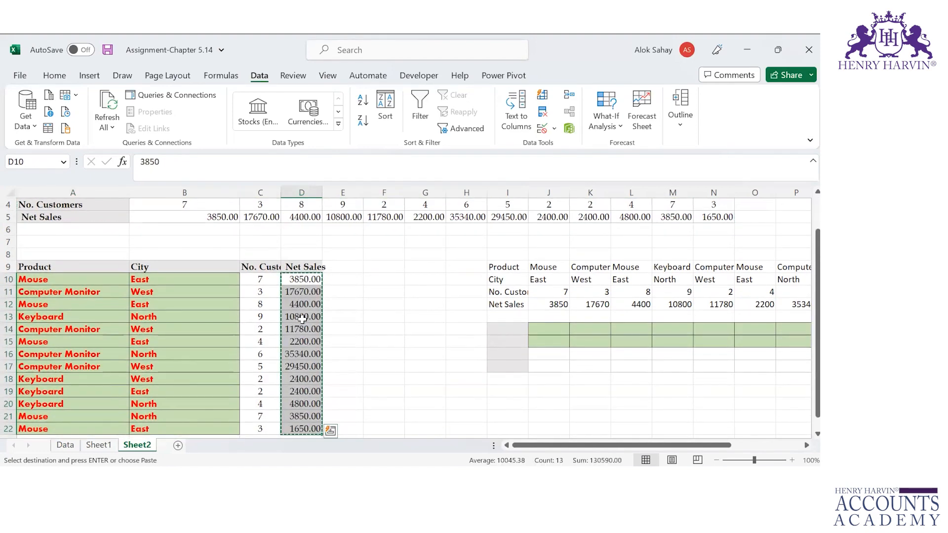
key("Right")
key("Right")
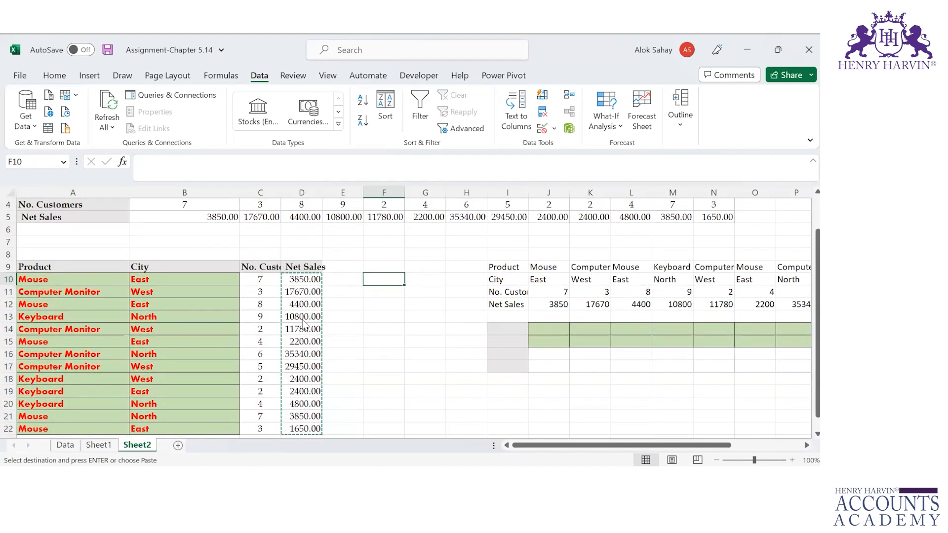
key("ctrl+alt+v")
key("v")
key("Return")
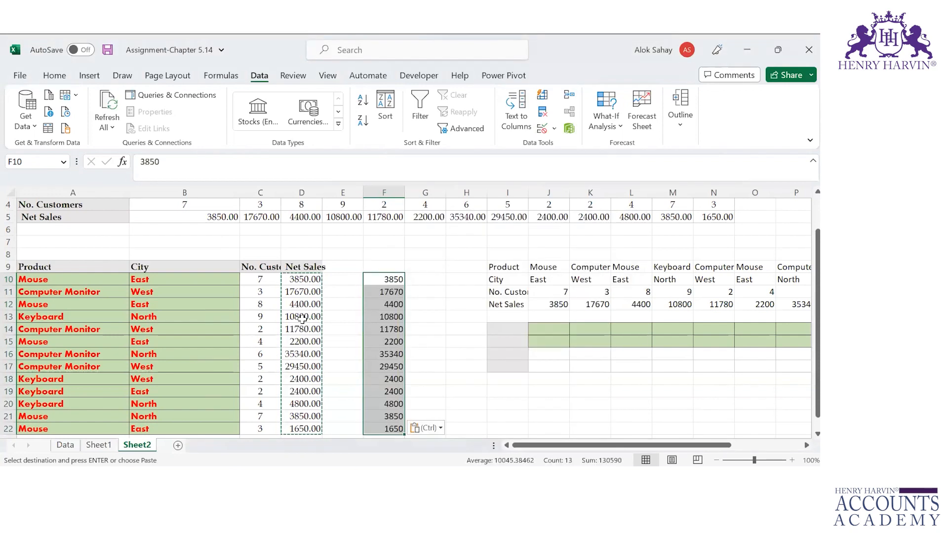
key("Left")
key("Left")
key("Right")
key("Right")
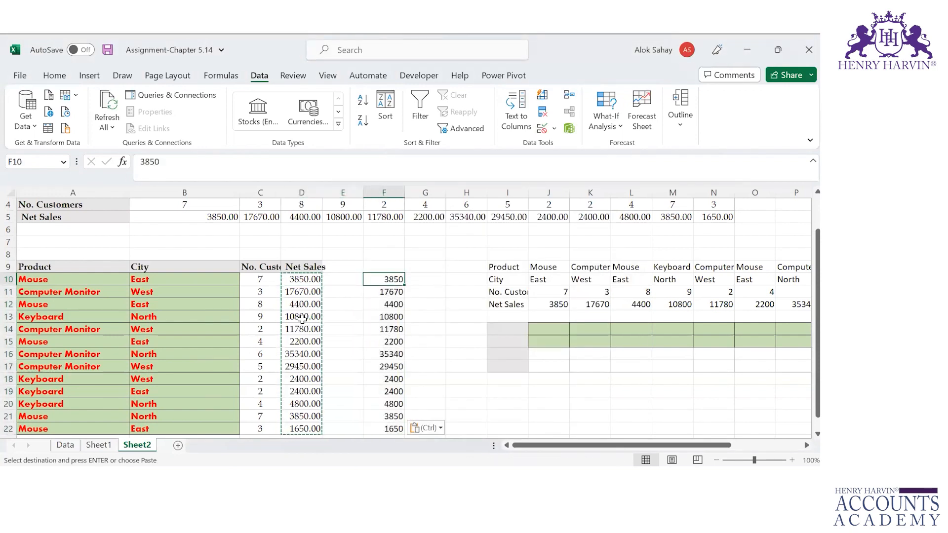
key("Up")
key("Escape")
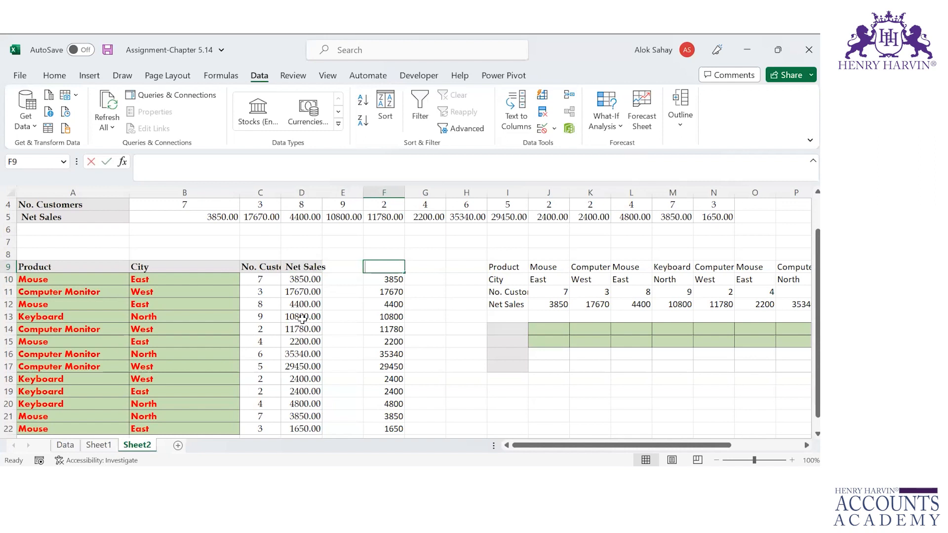
Step: Add Jan and Feb headings in F9:G9 and enter the formula =F10*0.8 in G10
type("Jan")
key("Tab")
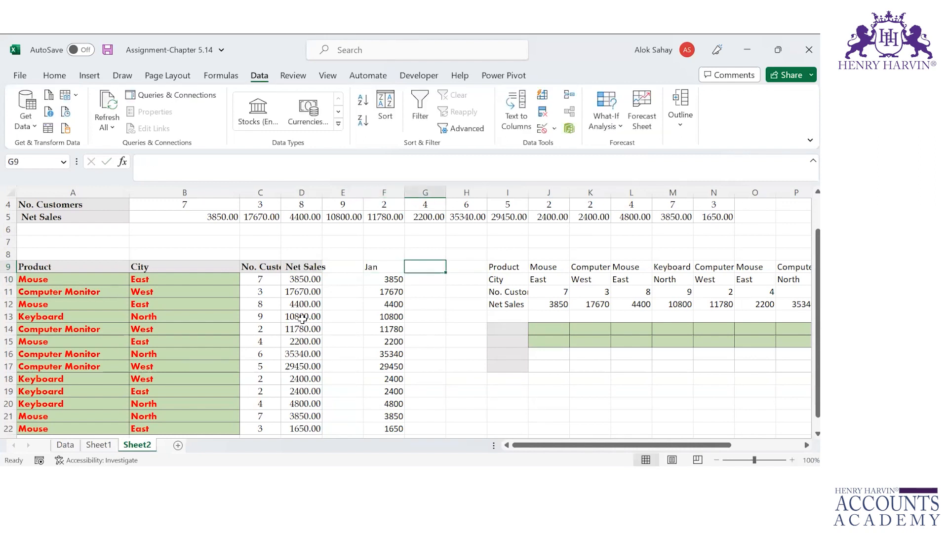
type("Feb")
key("Return")
type("=")
key("Left")
type("*")
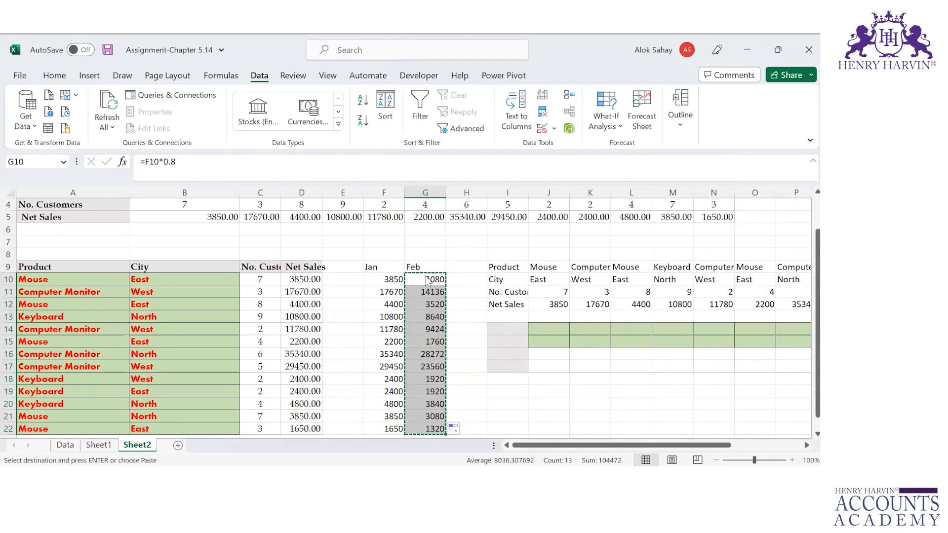
Step: Convert the Feb column G10:G22 to plain values (3080 through 1320) and save the workbook
key("ctrl+alt+v")
left_click(425, 275)
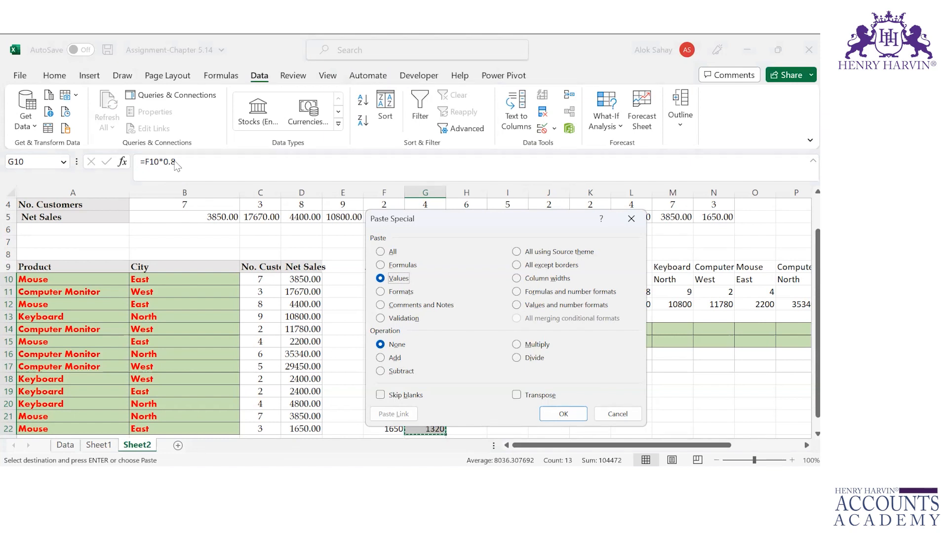
key("Return")
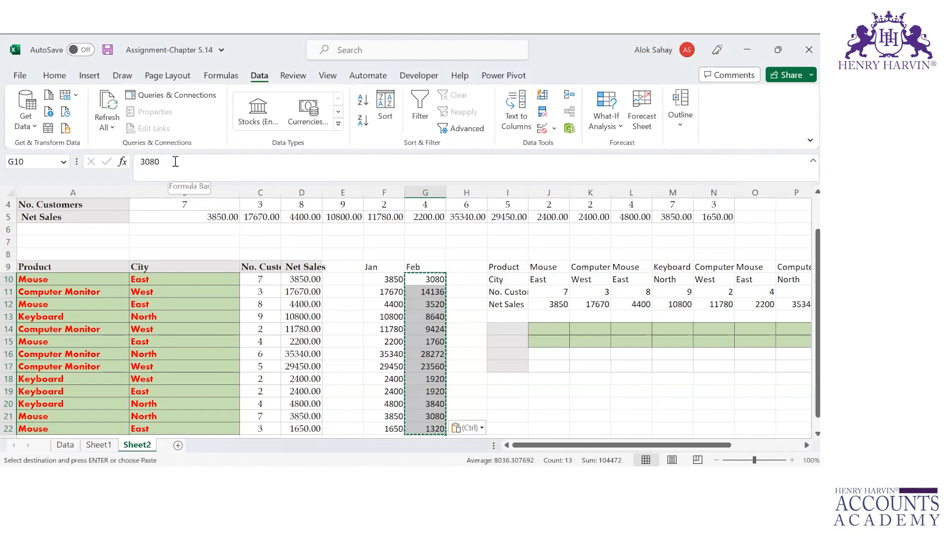
key("Right")
key("Left")
key("Down")
key("Down")
key("Down")
key("Down")
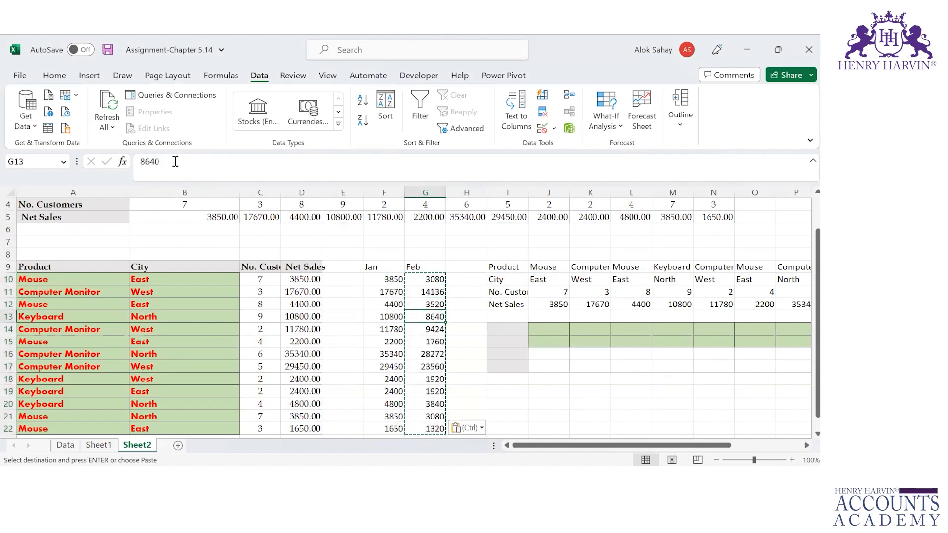
key("ctrl+s")
key("Up")
key("Up")
key("Up")
key("Up")
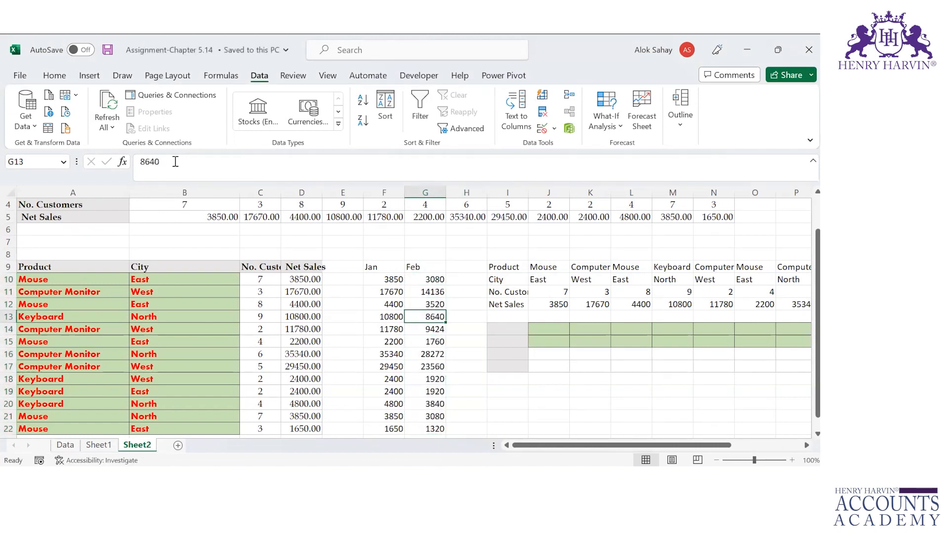
key("Left")
key("Left")
key("Left")
key("Up")
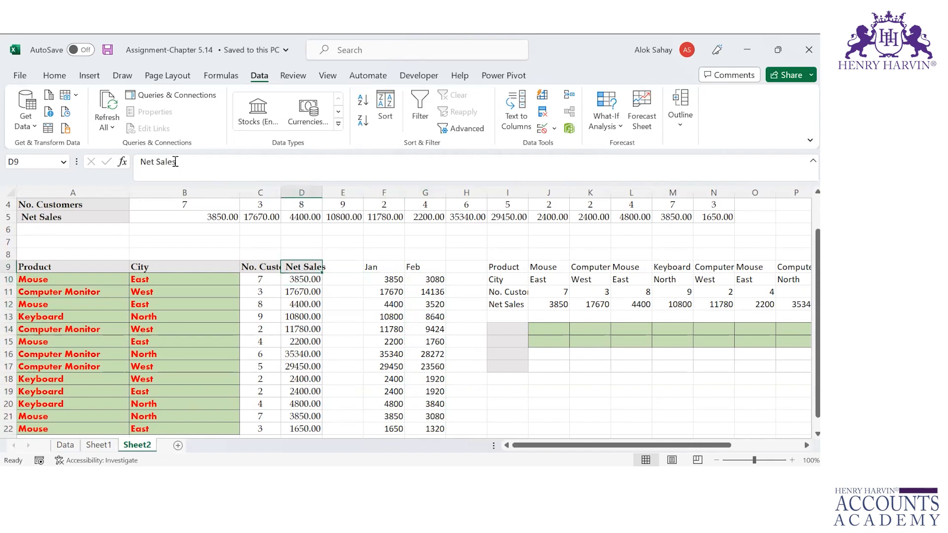
Step: Retitle D9 'Net Sales of Jan &' and paste the Jan figures F10:F22 into D10 as values
left_click(177, 161)
type("of Jan &")
key("Return")
key("Right")
key("Right")
key("ctrl+shift+Down")
key("ctrl+c")
key("Left")
key("Left")
key("ctrl+alt+v")
key("v")
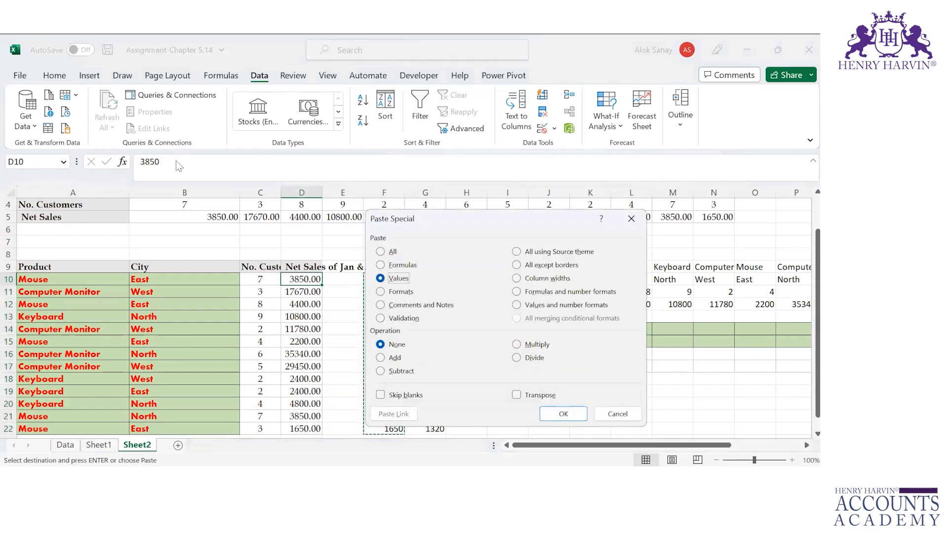
key("Return")
Step: Paste Special the Feb figures G10:G22 onto D10 with Operation Add, giving 6930 through 2970
key("Right")
key("Right")
key("Right")
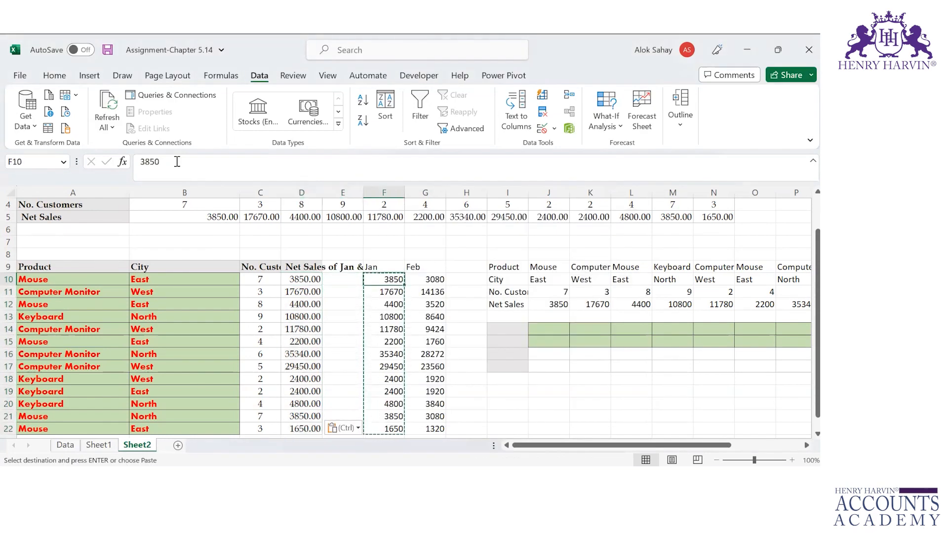
key("ctrl+shift+Down")
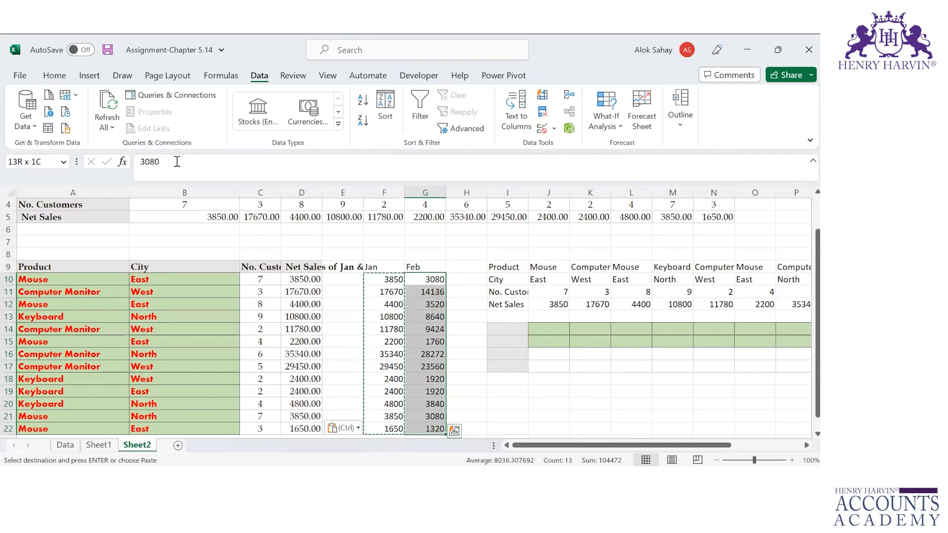
key("ctrl+c")
key("Left")
key("Left")
key("Left")
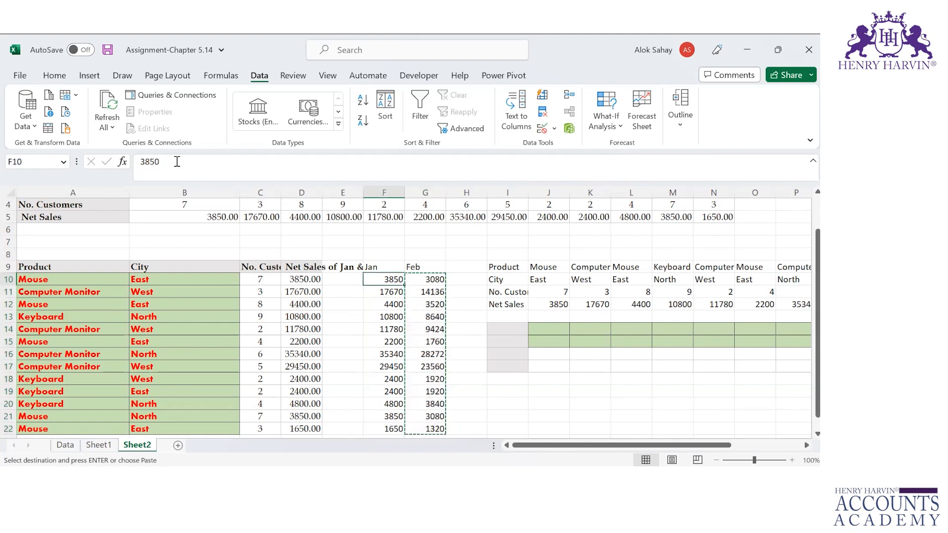
key("ctrl+alt+v")
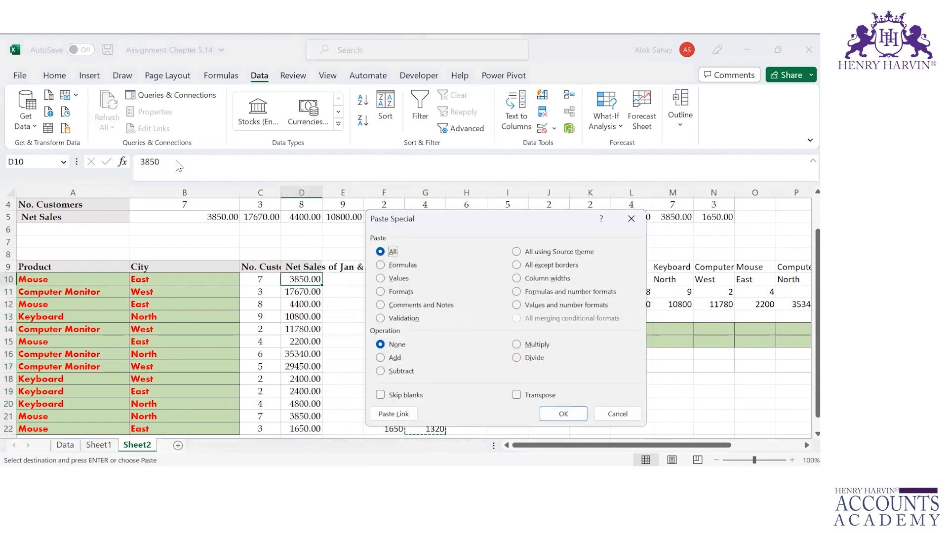
left_click(391, 360)
left_click(576, 415)
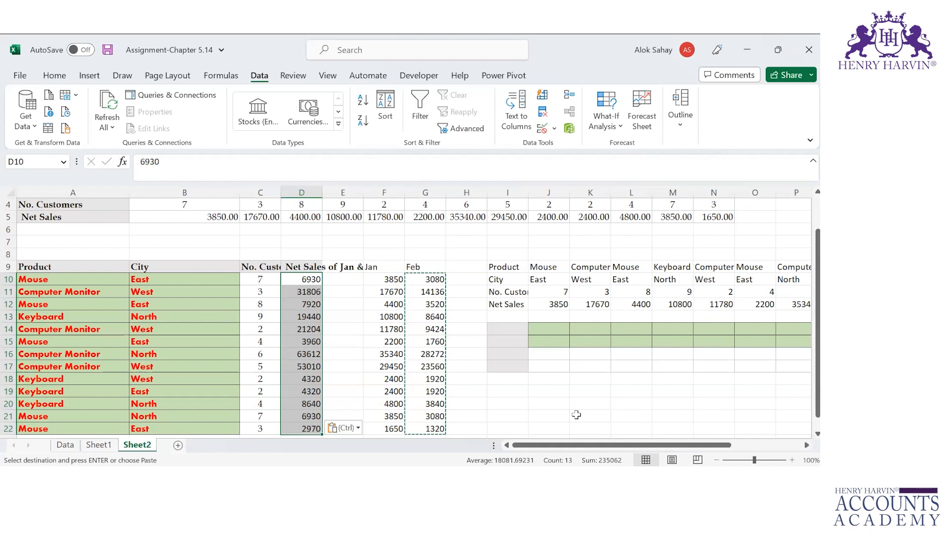
key("Right")
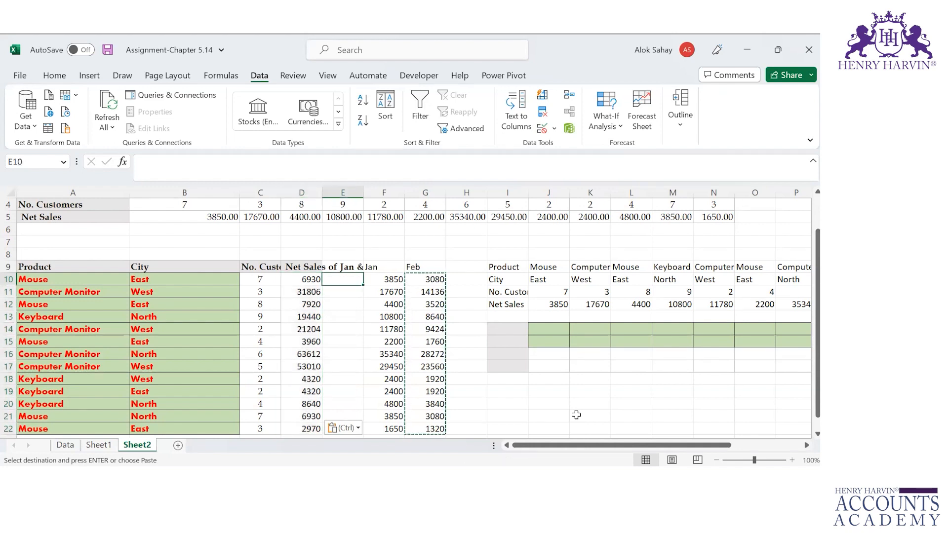
Step: Enter the formula =F10+G10 in E10 to total Jan and Feb
type("=")
key("Right")
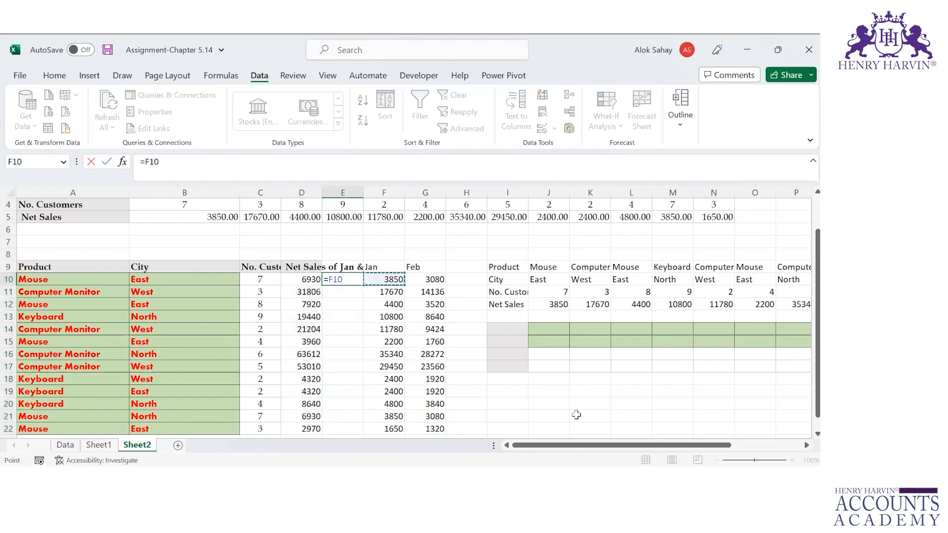
type("+")
key("Right")
key("Right")
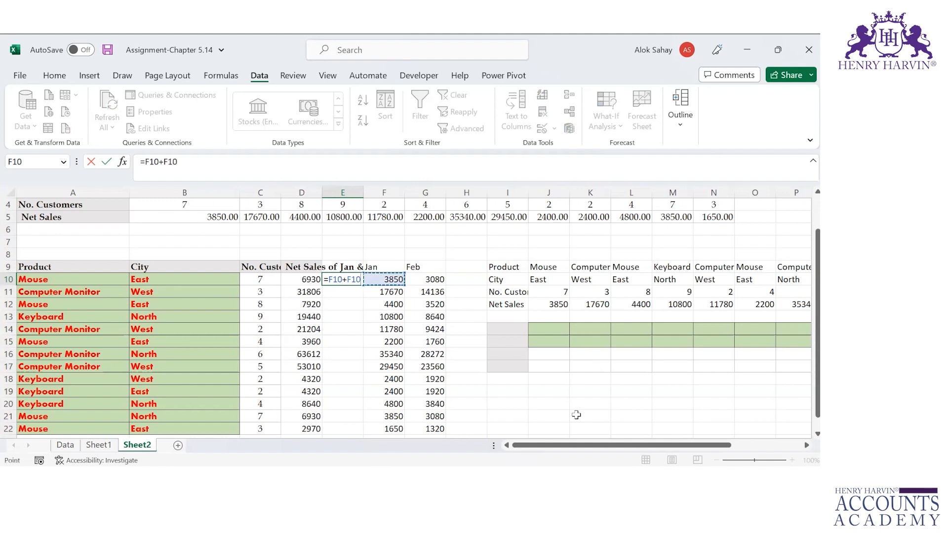
key("Return")
key("Up")
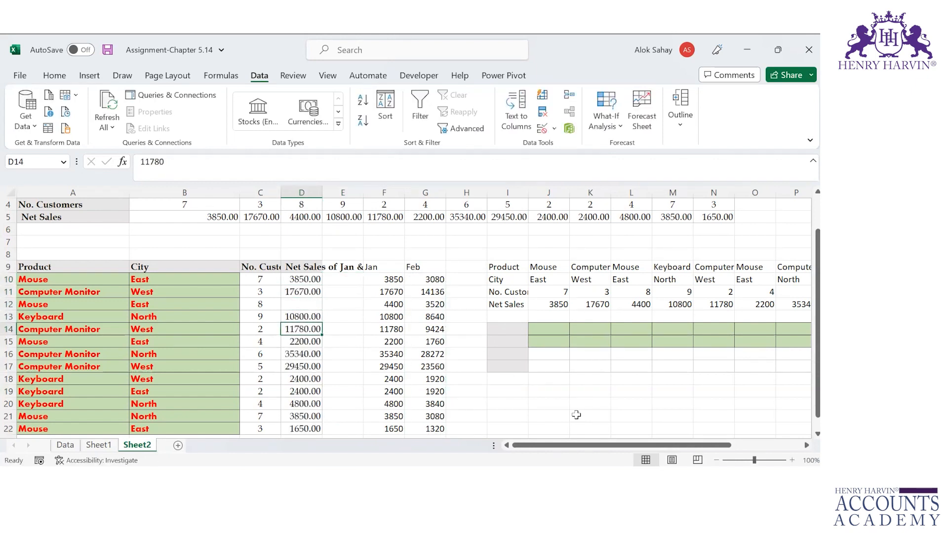
Step: Clear Net Sales cells D12, D15, D18 and D20
key("Down")
key("Delete")
key("Down")
key("Down")
key("Down")
key("Delete")
key("Down")
key("Down")
key("Delete")
key("Down")
Step: Clear Jan cells F21, F17, F13 and F11, restoring F15's 2200 after an accidental clear
key("Right")
key("Right")
key("Delete")
key("Up")
key("Up")
key("Up")
key("Up")
key("Delete")
key("Up")
key("Up")
key("BackSpace")
key("Return")
key("ctrl+z")
key("Up")
key("Up")
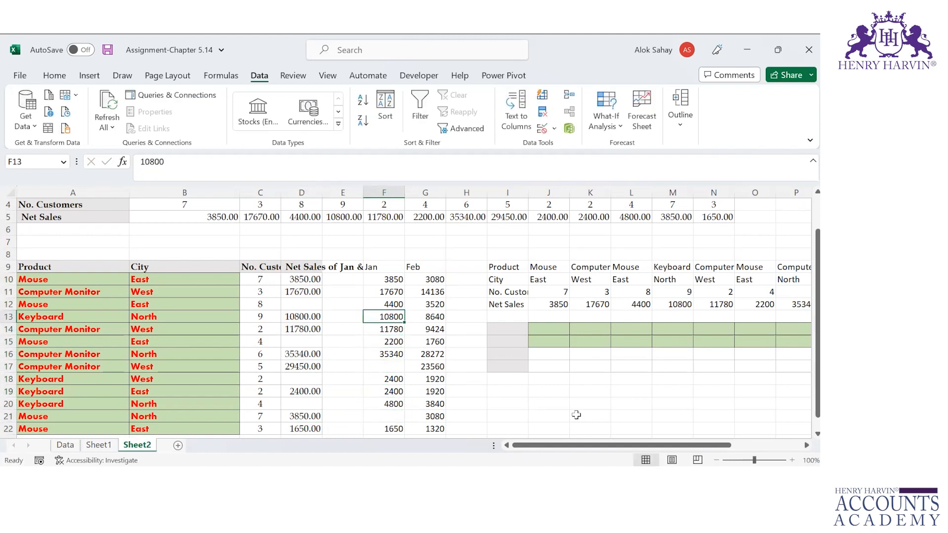
key("Delete")
key("Up")
key("Up")
key("Delete")
key("Up")
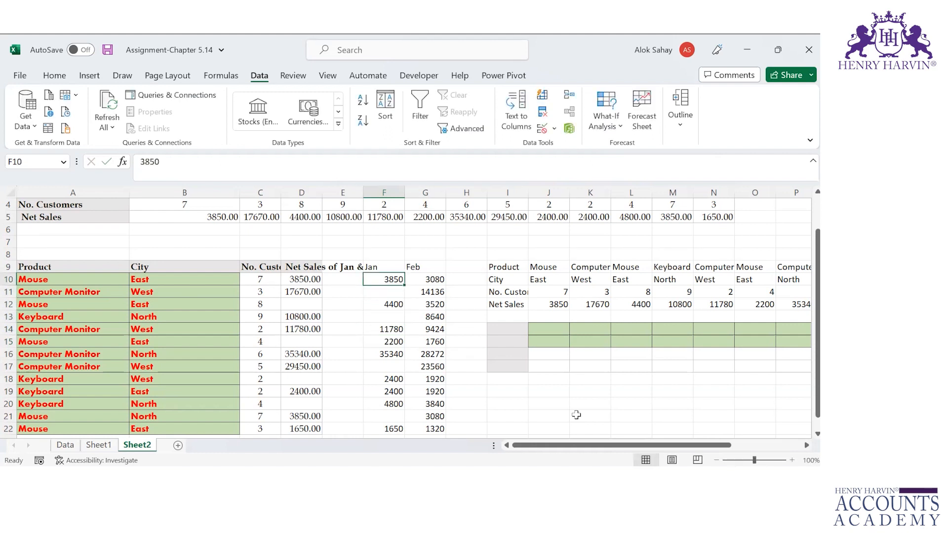
Step: Copy the Jan range F10:F22, try an ordinary paste into D10, then undo it
key("shift+Down")
key("shift+Down")
key("shift+Down")
key("shift+Down")
key("shift+Down")
key("shift+Down")
key("shift+Down")
key("shift+Down")
key("shift+Down")
key("shift+Down")
key("shift+Down")
key("shift+Down")
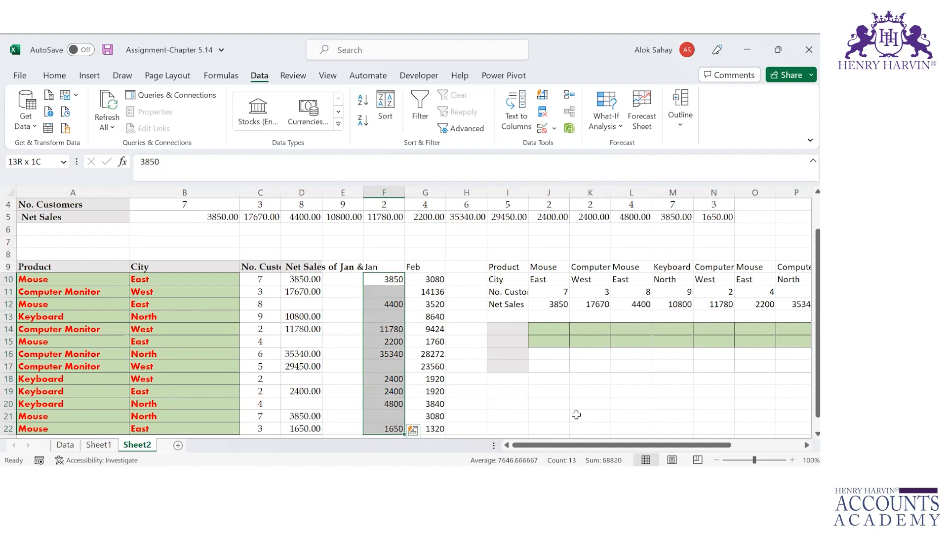
key("Left")
key("Left")
key("shift+Down")
key("shift+Down")
key("shift+Down")
key("shift+Down")
key("shift+Down")
key("shift+Down")
key("shift+Down")
key("shift+Down")
key("shift+Down")
key("shift+Down")
key("shift+Down")
key("shift+Down")
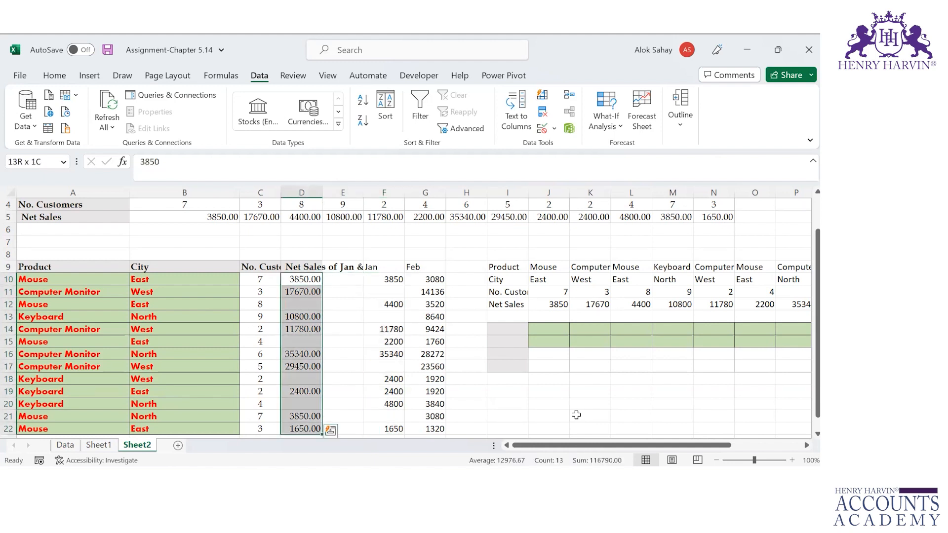
key("Right")
key("Right")
key("shift+Down")
key("shift+Down")
key("shift+Down")
key("shift+Down")
key("shift+Down")
key("shift+Down")
key("shift+Down")
key("shift+Down")
key("shift+Down")
key("shift+Down")
key("shift+Down")
key("shift+Down")
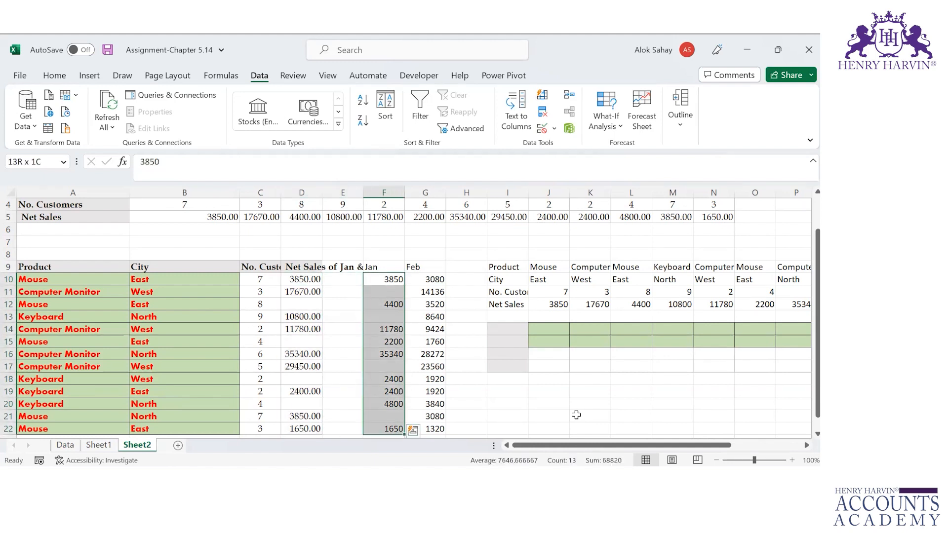
key("ctrl+c")
key("Left")
key("Left")
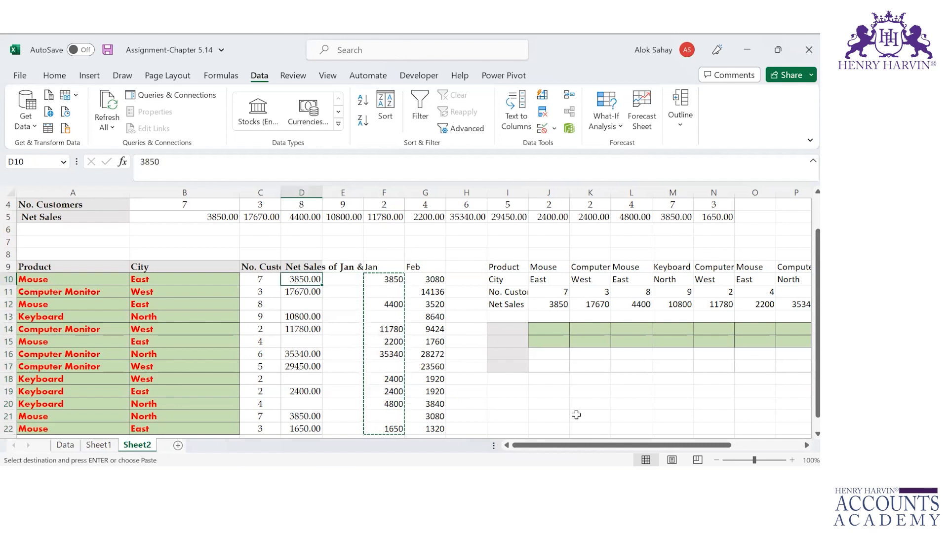
key("ctrl+alt+v")
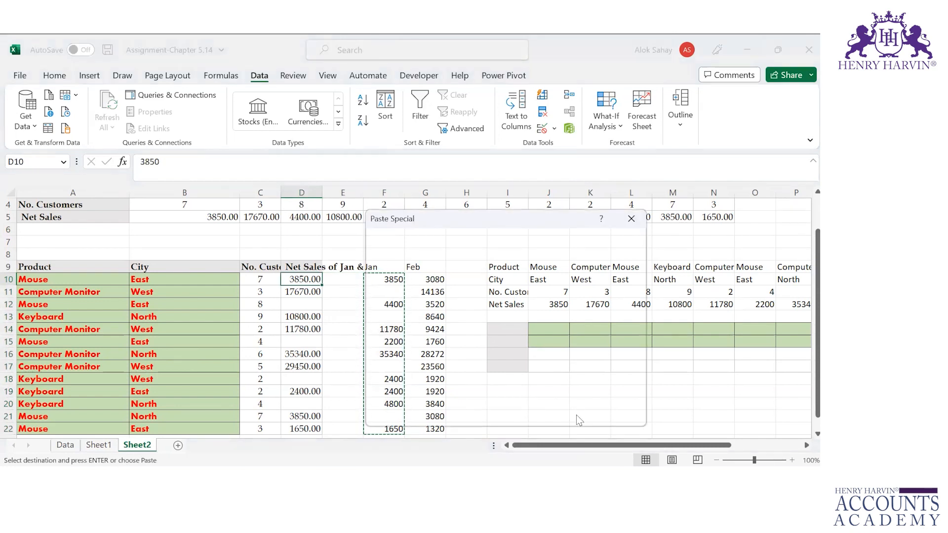
key("Escape")
key("ctrl+v")
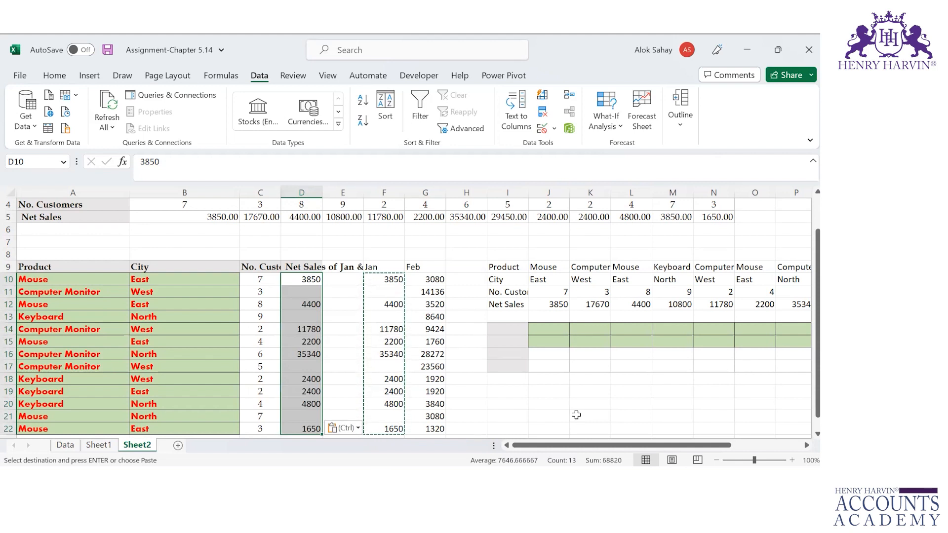
key("ctrl+z")
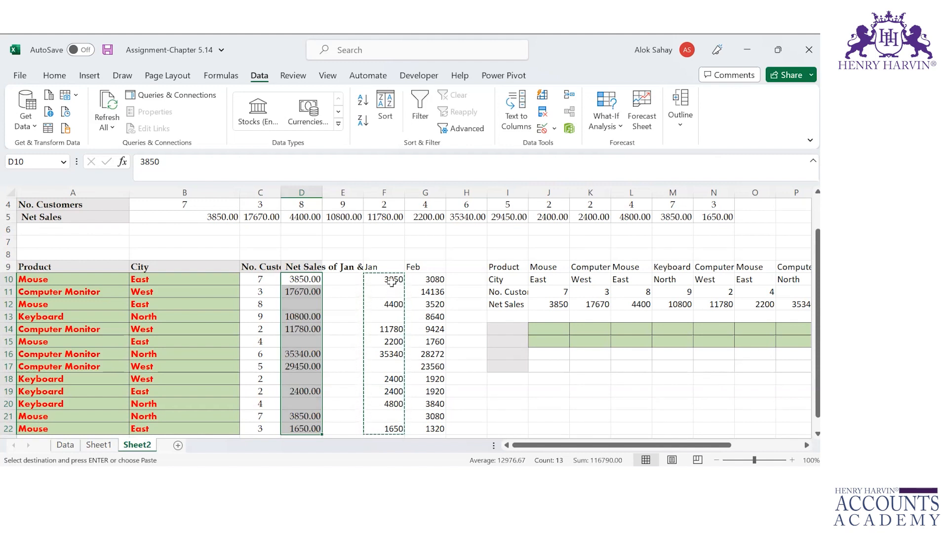
Step: Paste F10:F22 into D10 with Skip blanks ticked, leaving D11, D13, D17 and D21 empty
left_click(391, 281)
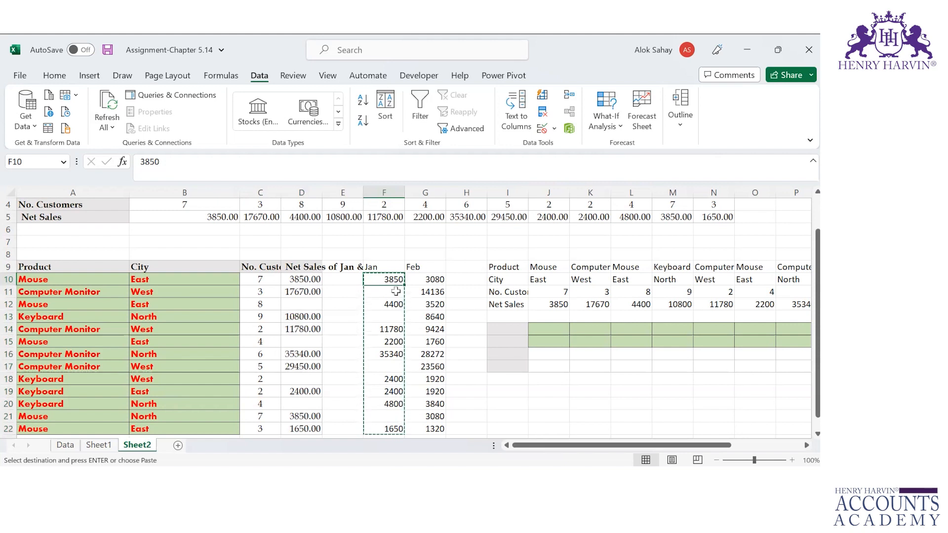
left_click(309, 292)
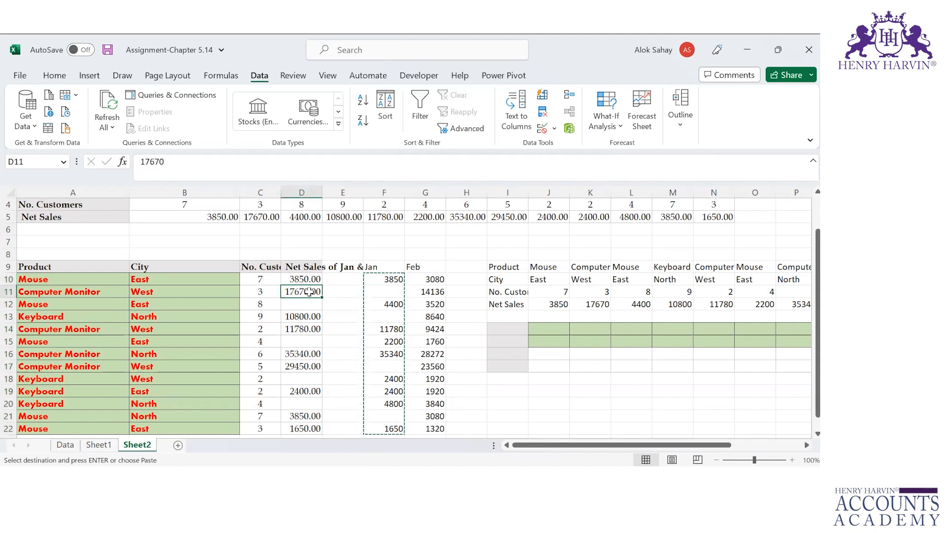
key("Right")
key("Up")
key("Up")
key("Right")
key("Down")
key("ctrl+shift+Down")
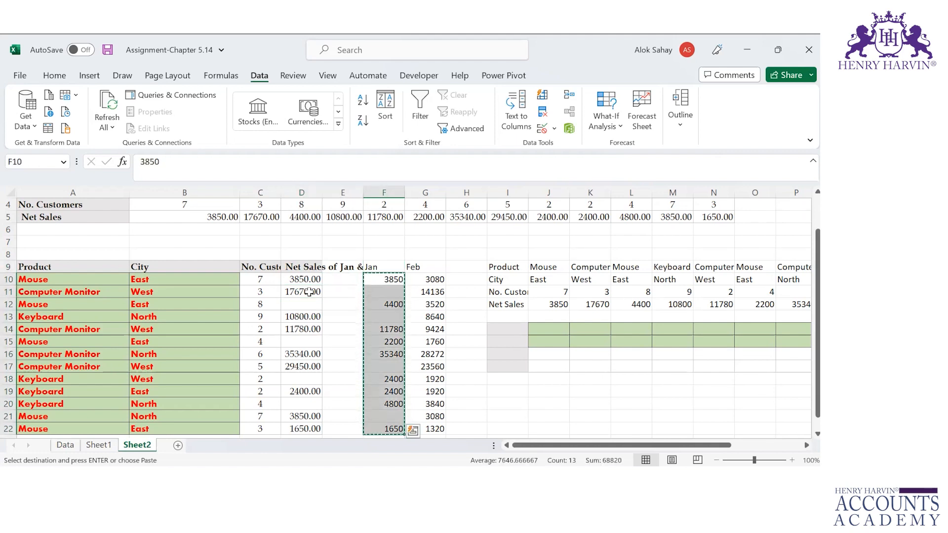
key("Left")
key("Left")
key("ctrl+alt+v")
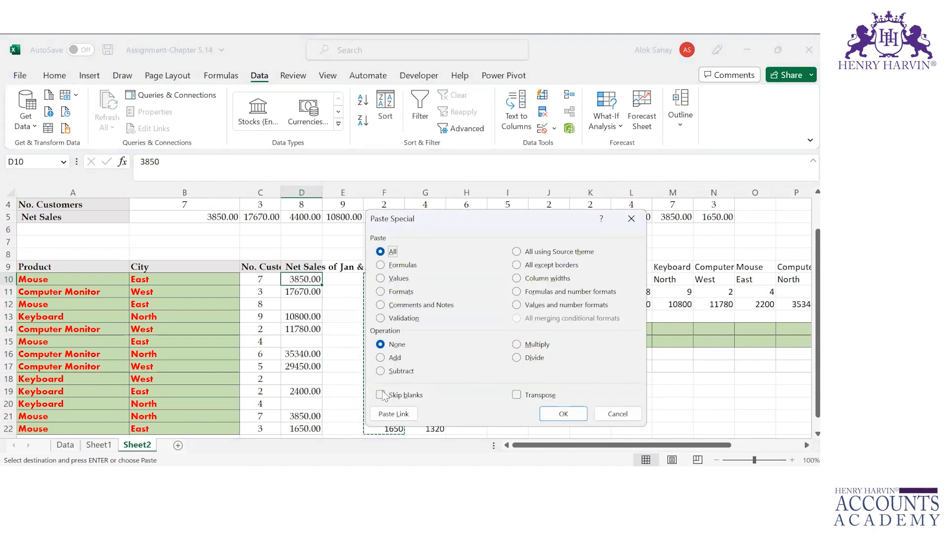
left_click(419, 397)
left_click(563, 413)
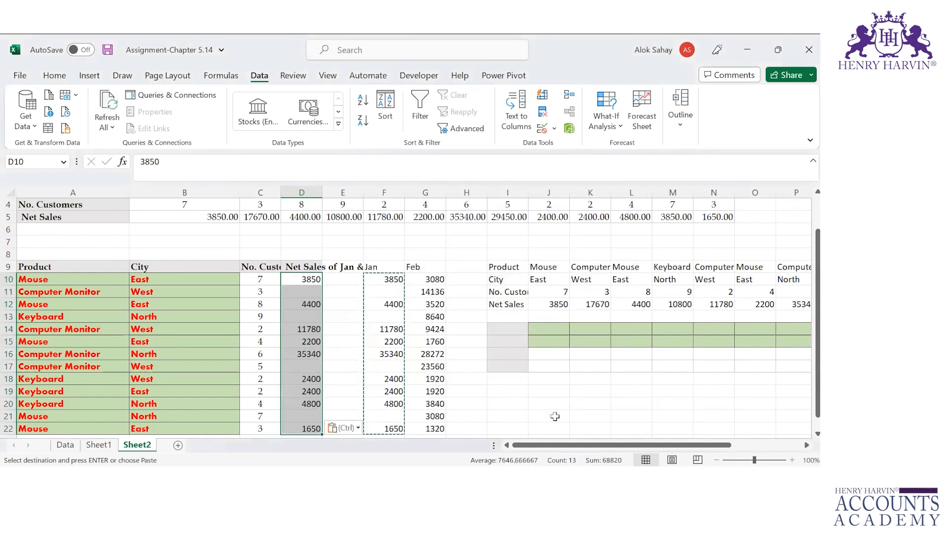
Step: Undo the previous paste into column D and copy the Jan range F10:F22
key("ctrl+z")
key("Down")
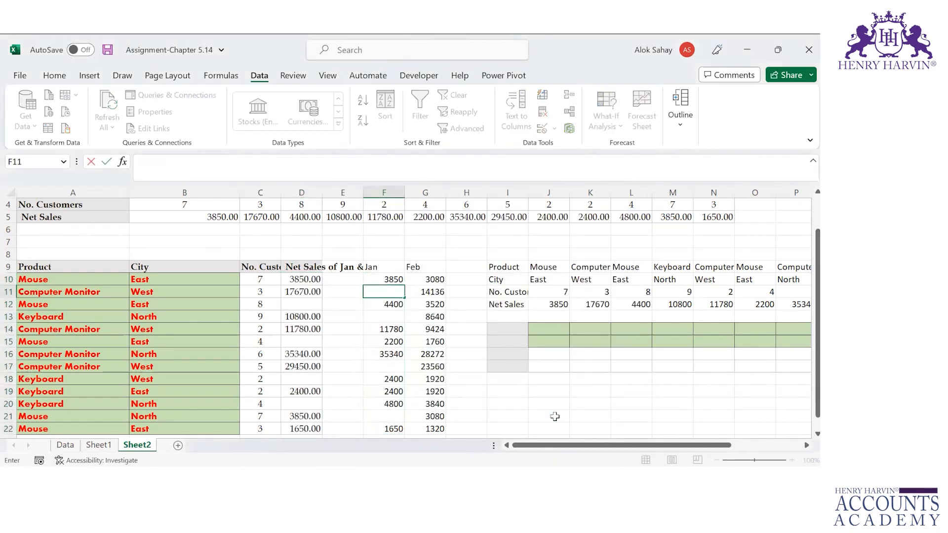
key("Delete")
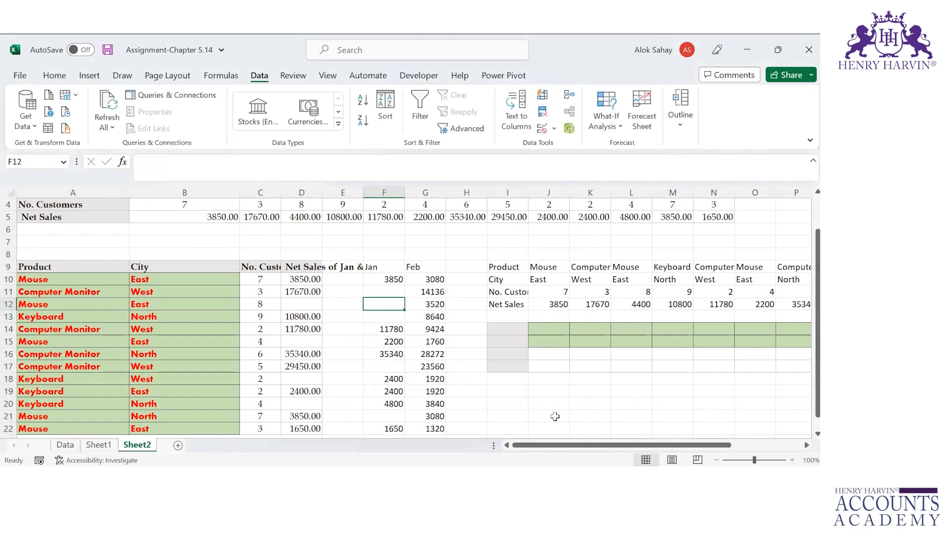
key("ctrl+z")
key("Up")
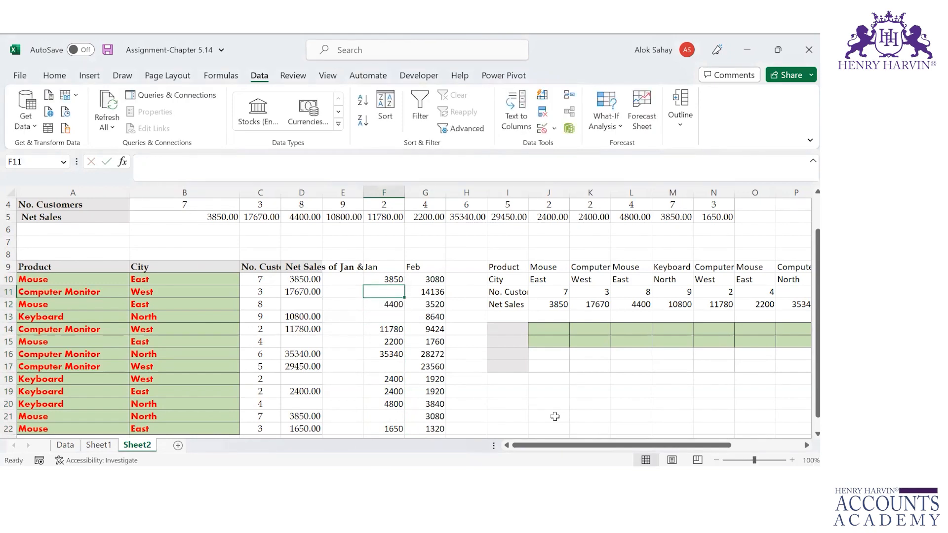
key("Down")
key("Down")
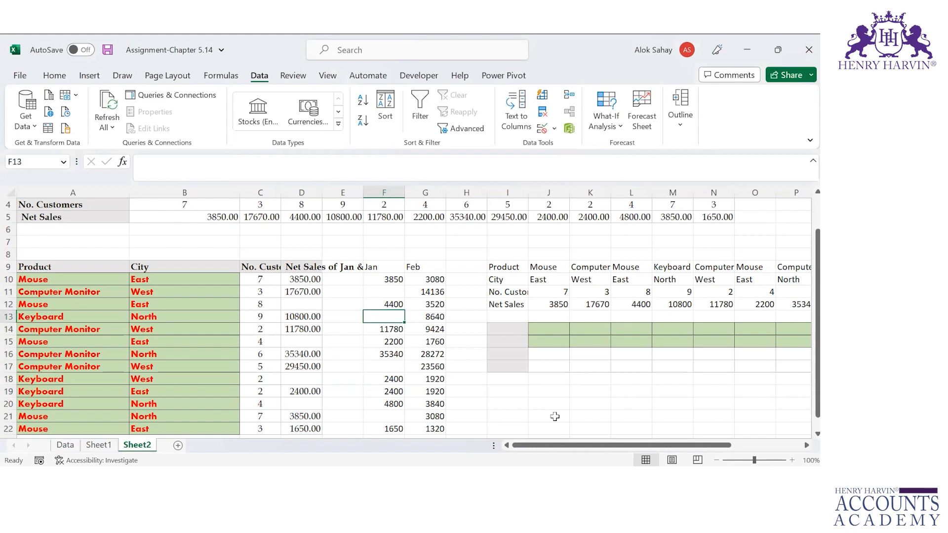
key("Down")
key("Down")
key("Down")
key("Down")
key("Down")
key("Down")
key("Down")
key("Down")
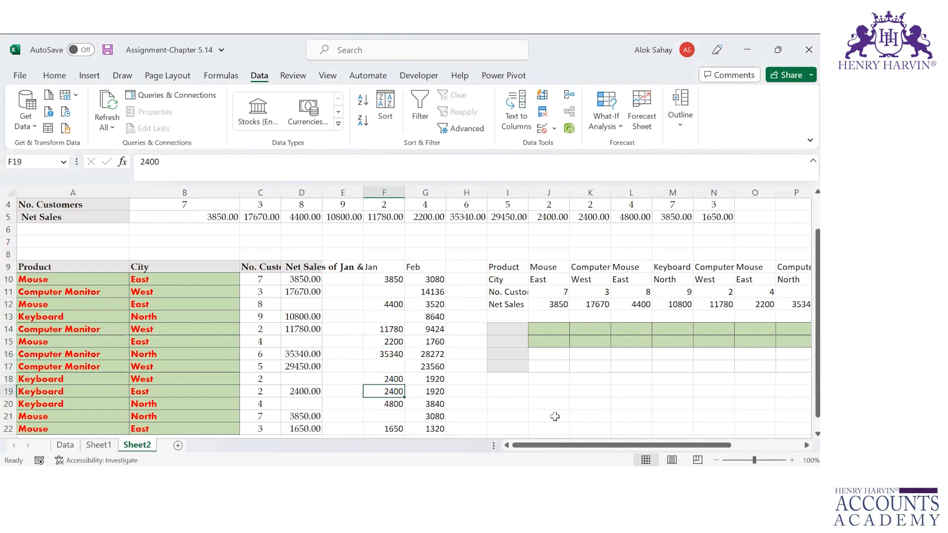
key("Down")
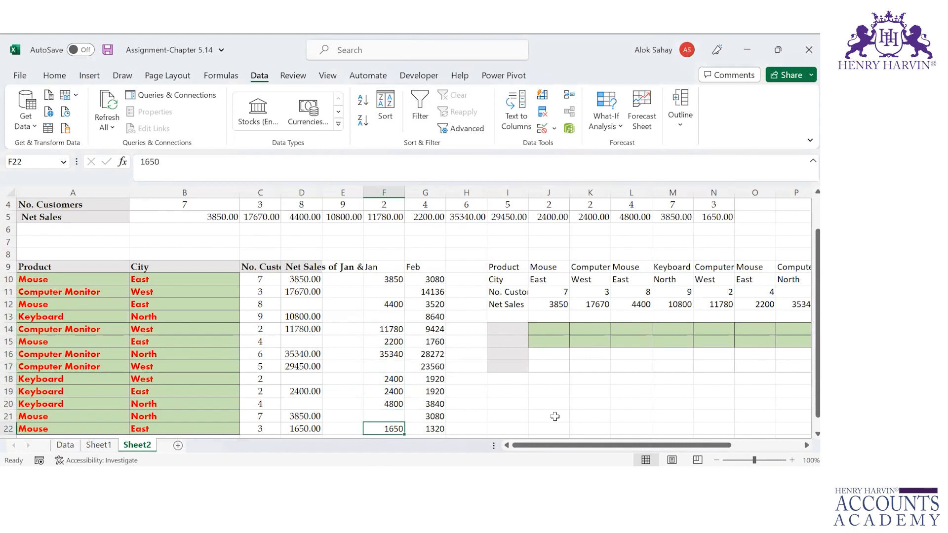
key("shift+Up")
key("shift+Up")
key("shift+Up")
key("shift+Up")
key("shift+Up")
key("shift+Up")
key("shift+Up")
key("shift+Up")
key("shift+Up")
key("shift+Up")
key("shift+Up")
key("shift+Up")
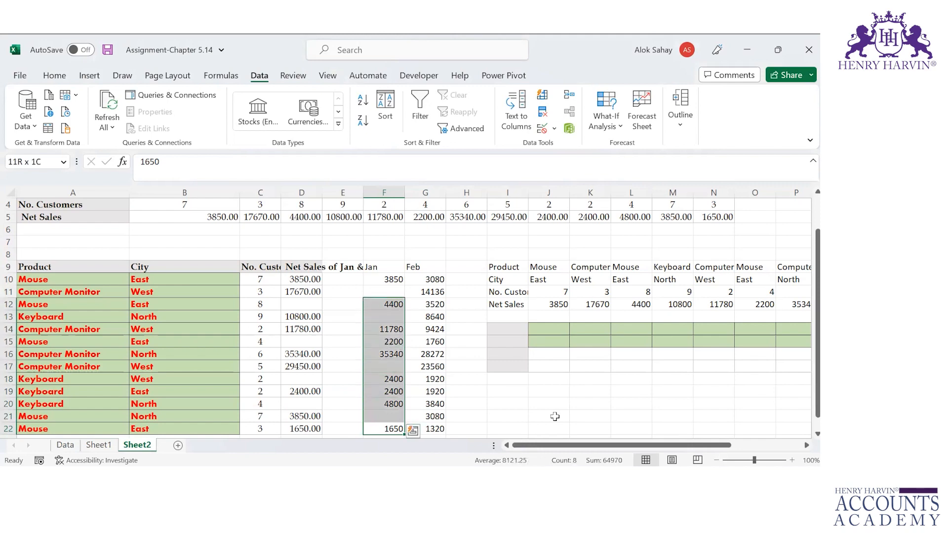
key("ctrl+c")
Step: Paste the Jan values into Net Sales from D10 with Skip blanks, filling D12, D15, D18 and D20
key("Left")
key("Left")
key("ctrl+Up")
key("Down")
key("ctrl+alt+v")
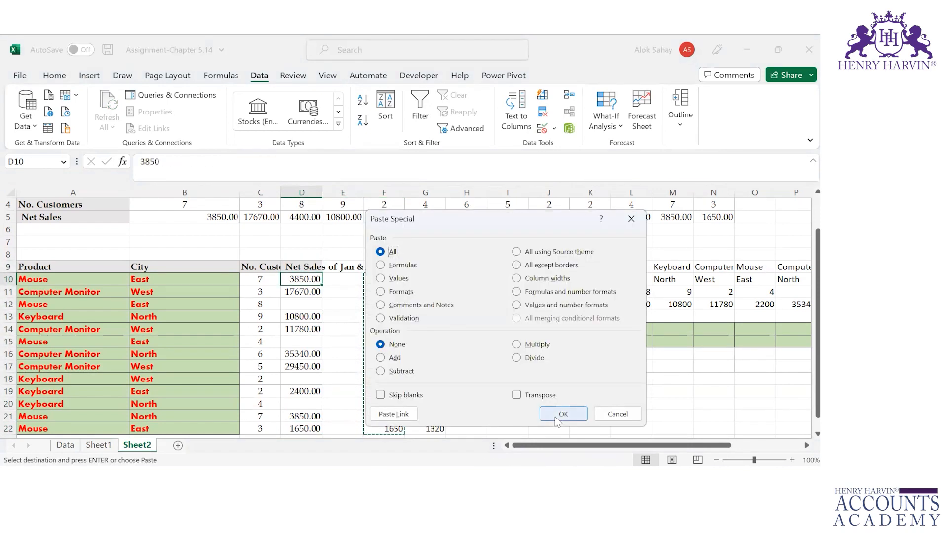
left_click(399, 279)
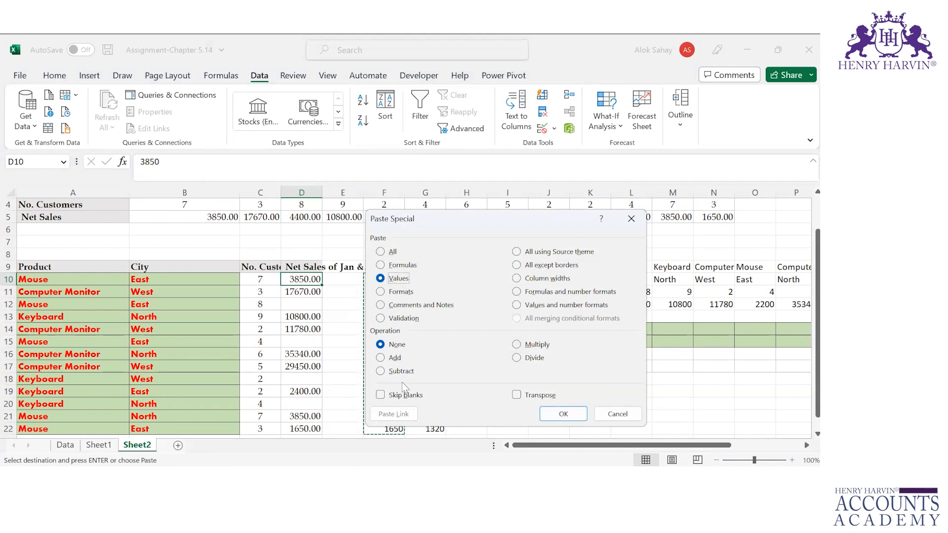
left_click(561, 414)
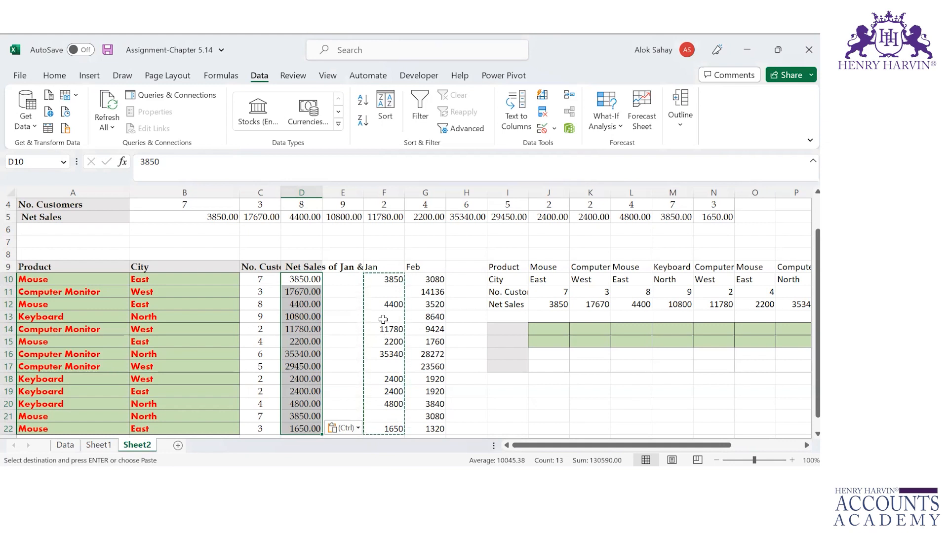
left_click(383, 318)
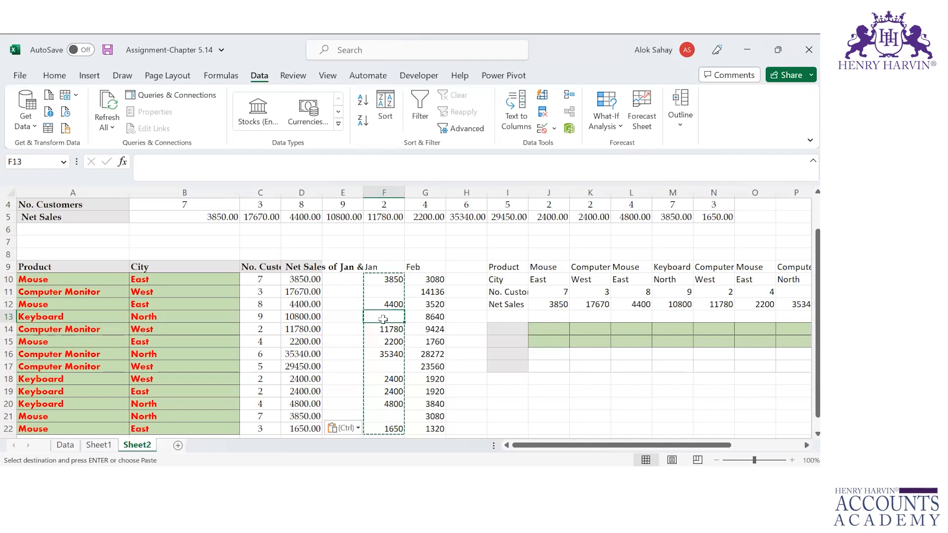
Step: Paste links to the copied Jan cells into column F and inspect the linked formulas
key("ctrl+alt+v")
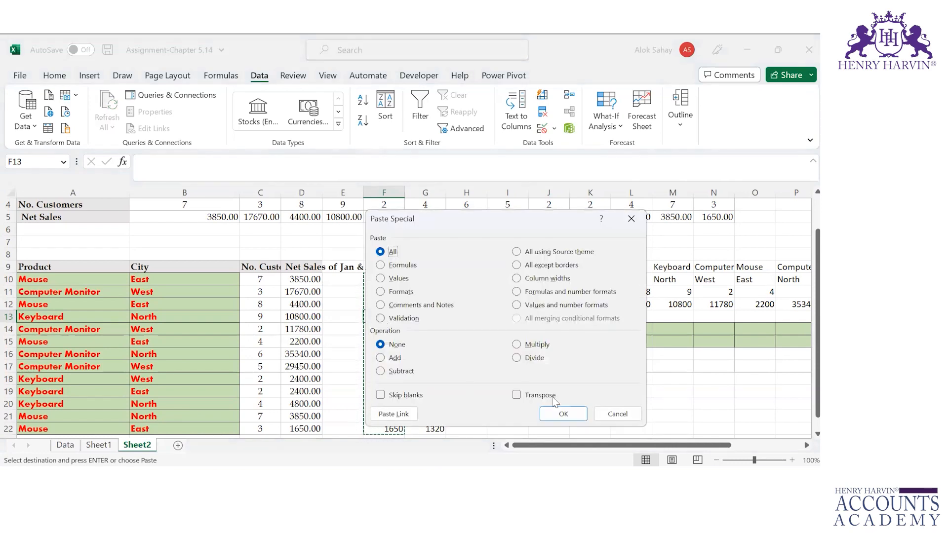
left_click(394, 414)
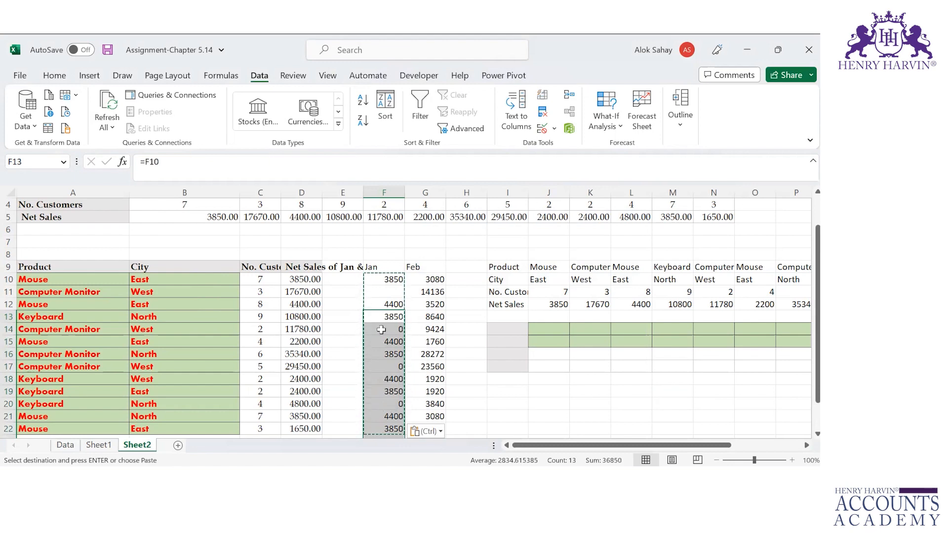
key("Down")
key("Down")
key("Down")
key("Down")
key("Down")
key("Down")
key("Down")
key("Down")
key("Down")
key("Down")
key("Down")
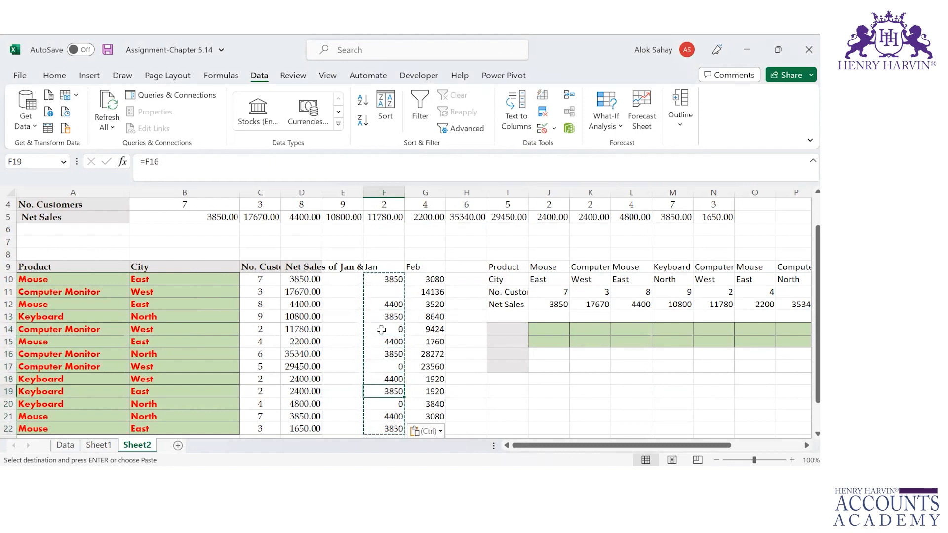
key("Down")
key("Down")
key("Down")
key("Down")
key("Down")
key("Down")
key("Down")
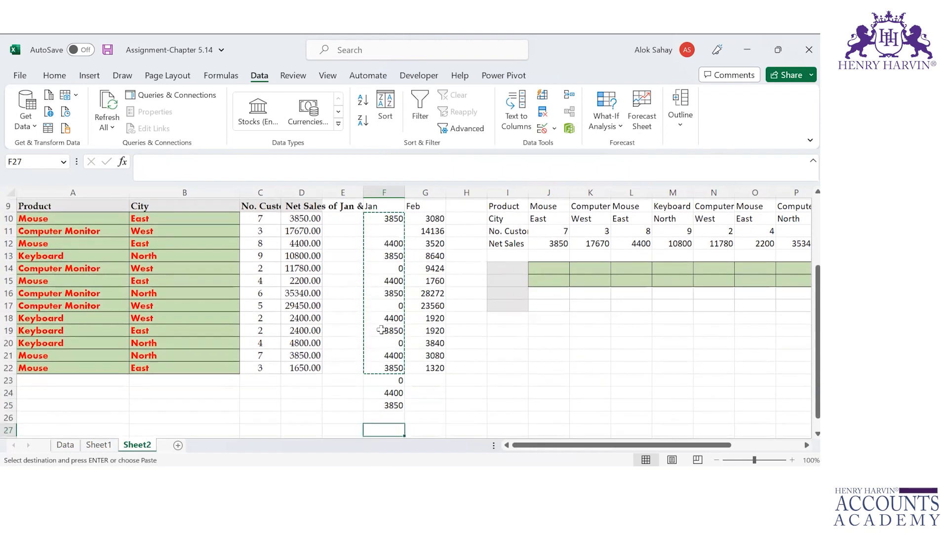
key("Up")
key("Up")
key("Up")
key("Up")
key("Up")
key("Up")
key("Up")
key("Up")
key("Up")
key("Up")
key("Up")
key("Up")
key("Up")
key("Up")
key("Up")
key("Up")
key("Up")
key("Up")
key("Up")
key("Up")
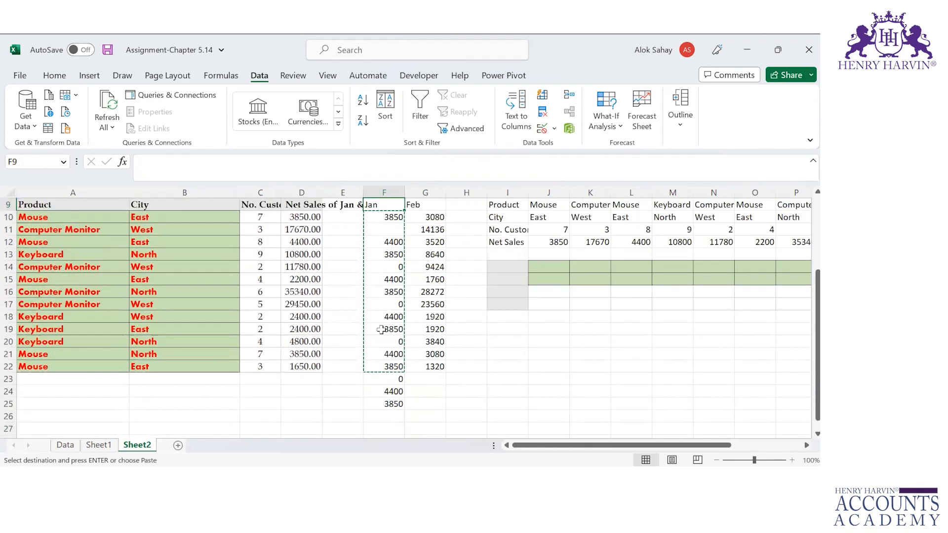
key("Down")
key("Down")
key("Down")
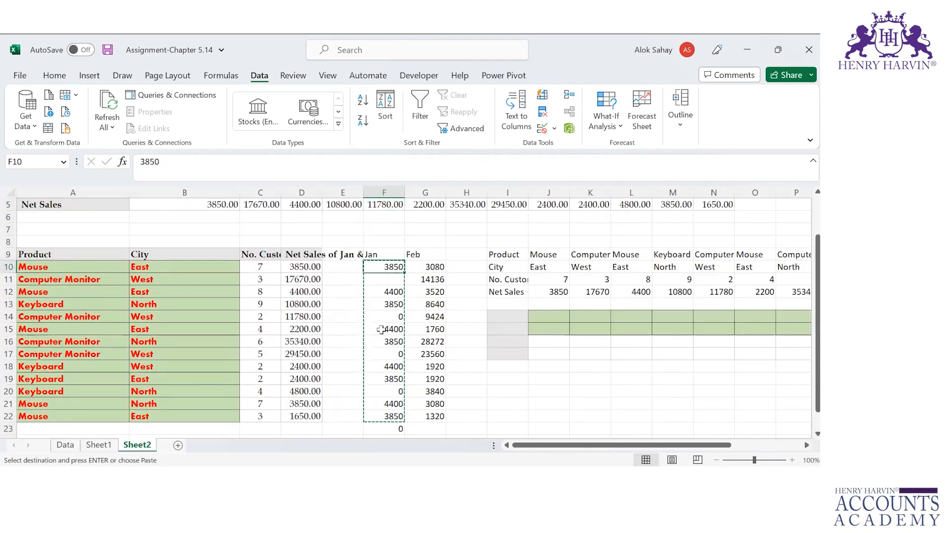
Step: Enter 4000000 in F10 to watch the linked cells update, then undo it
type("4000000")
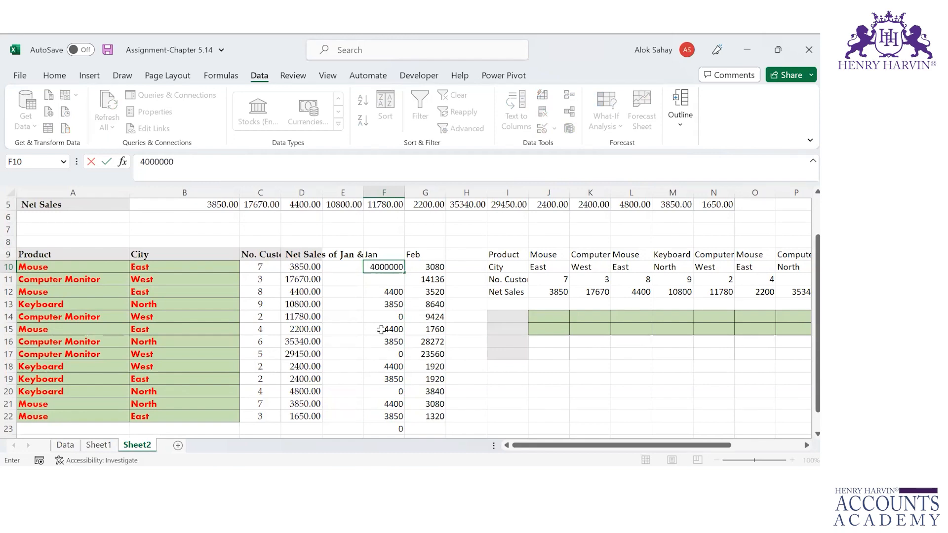
key("Return")
key("Down")
key("Down")
key("Down")
key("Down")
key("Down")
key("Down")
key("Down")
key("Down")
key("Down")
key("Down")
key("Down")
key("Down")
key("Down")
key("Down")
key("Down")
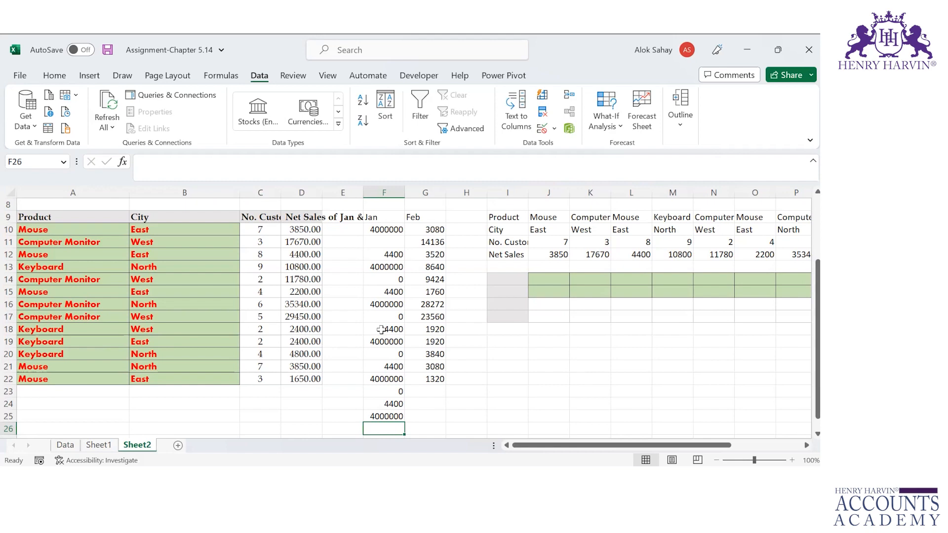
key("ctrl+z")
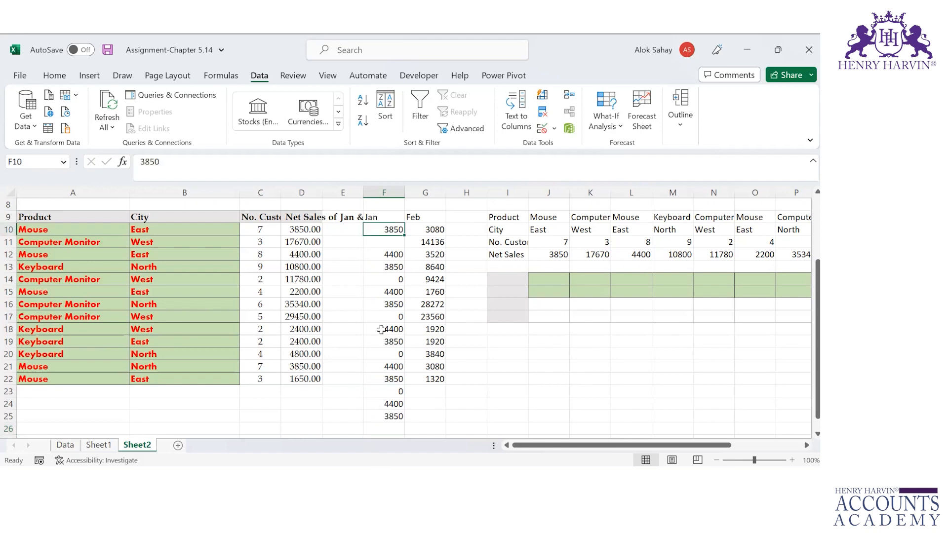
key("alt+Tab")
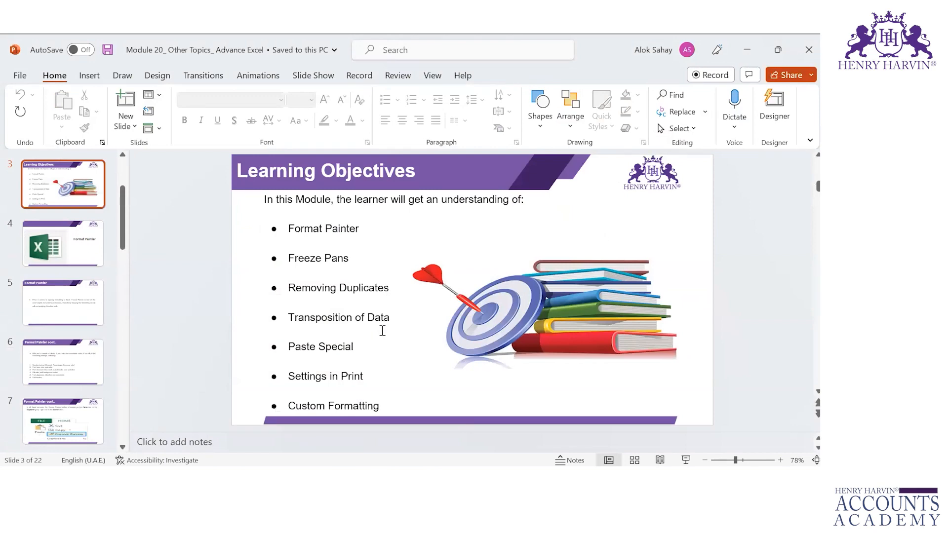
key("alt+Tab")
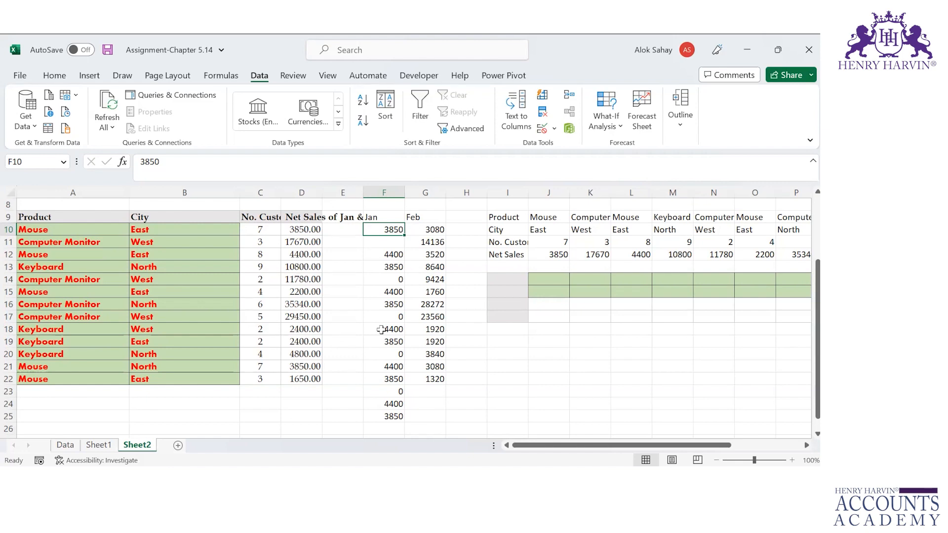
Step: Open the print preview, keep the current printer, and choose Print Entire Workbook (117 pages)
left_click(220, 78)
left_click(168, 79)
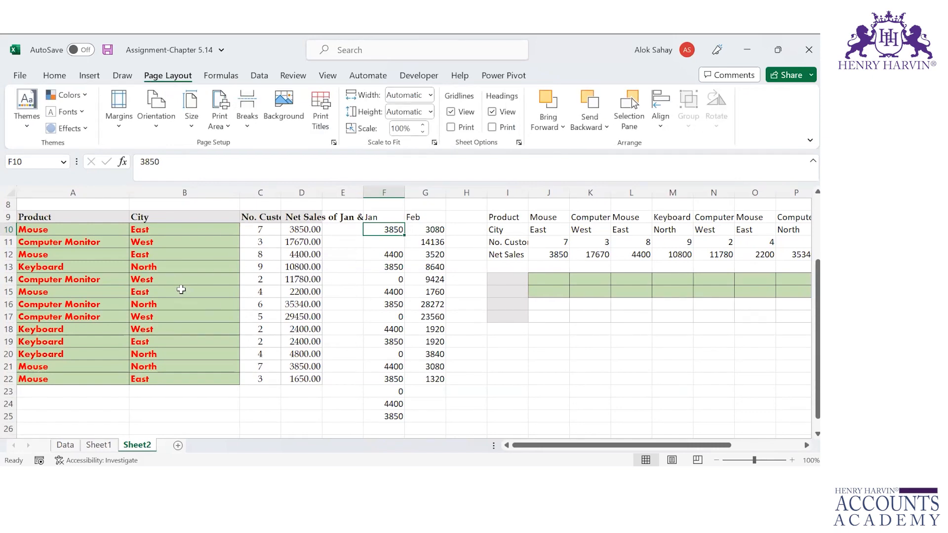
key("ctrl+p")
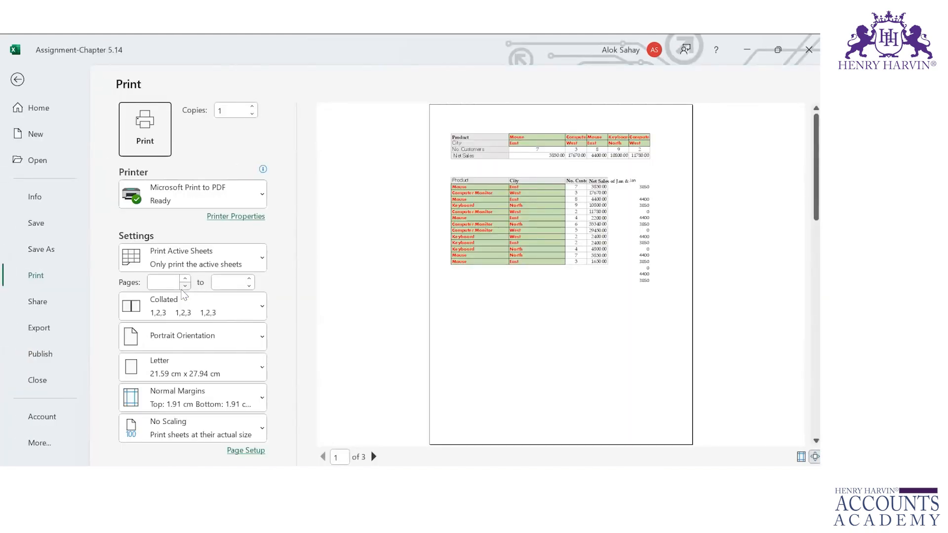
left_click(261, 195)
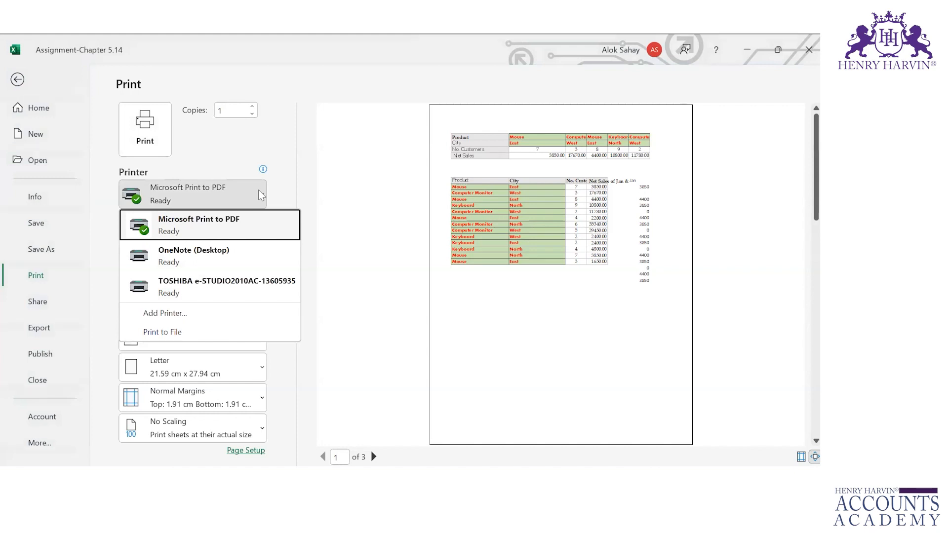
left_click(261, 195)
left_click(262, 259)
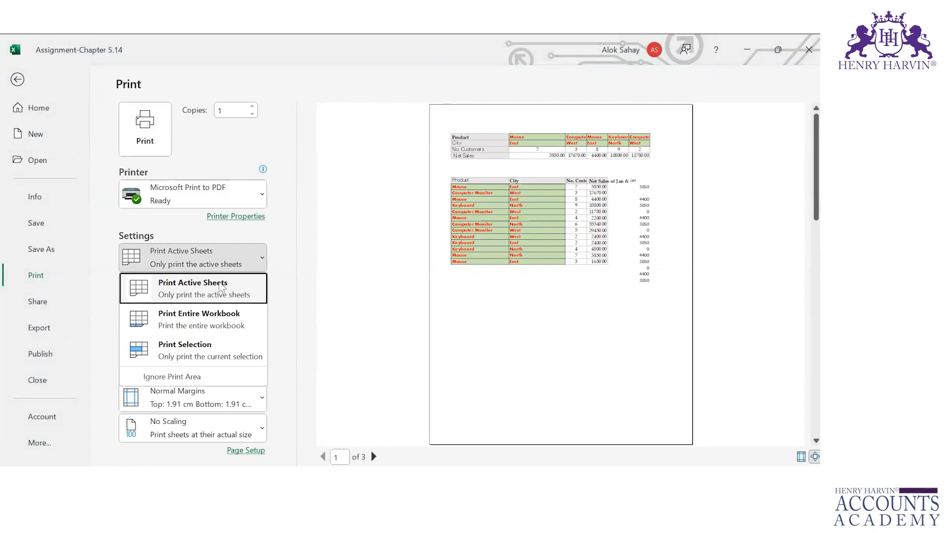
left_click(215, 330)
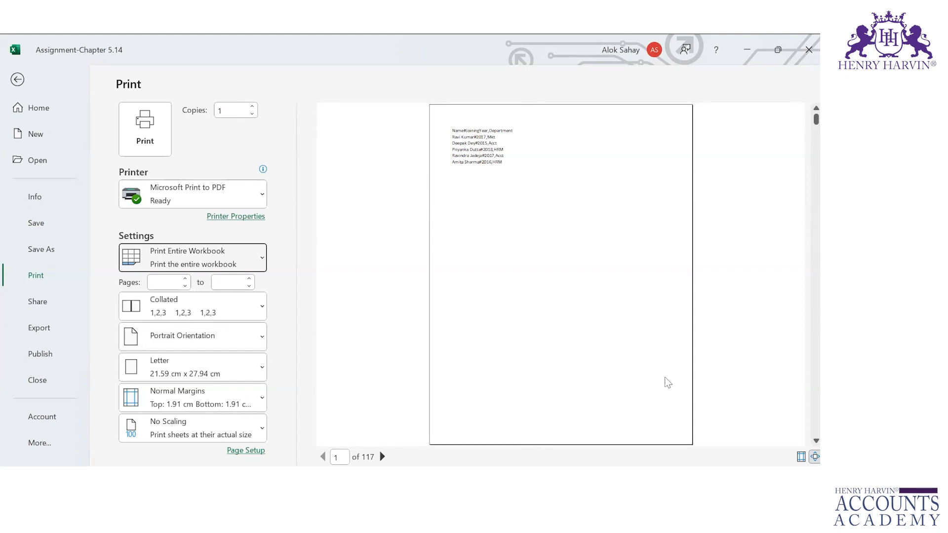
Step: Scroll through the preview pages, then switch Settings to Print Selection for a single page
left_click(366, 469)
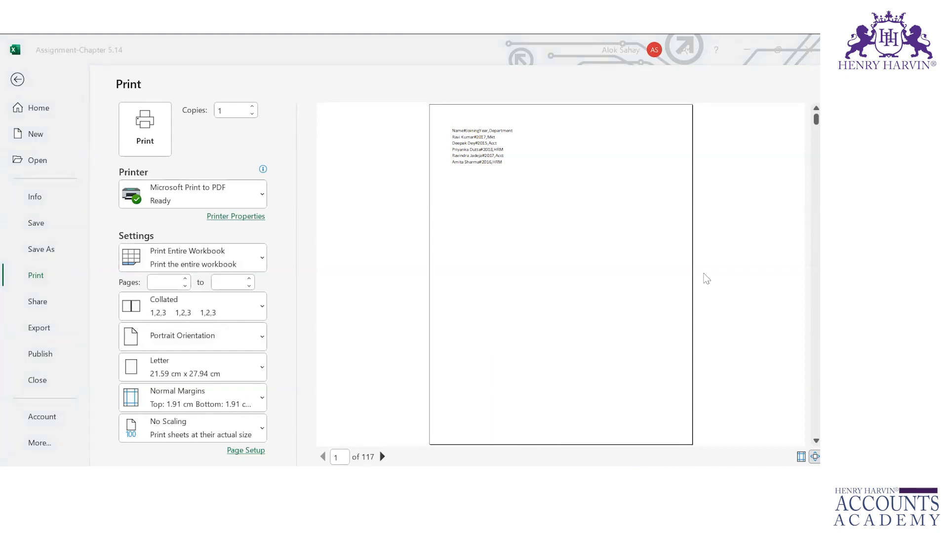
left_click(806, 128)
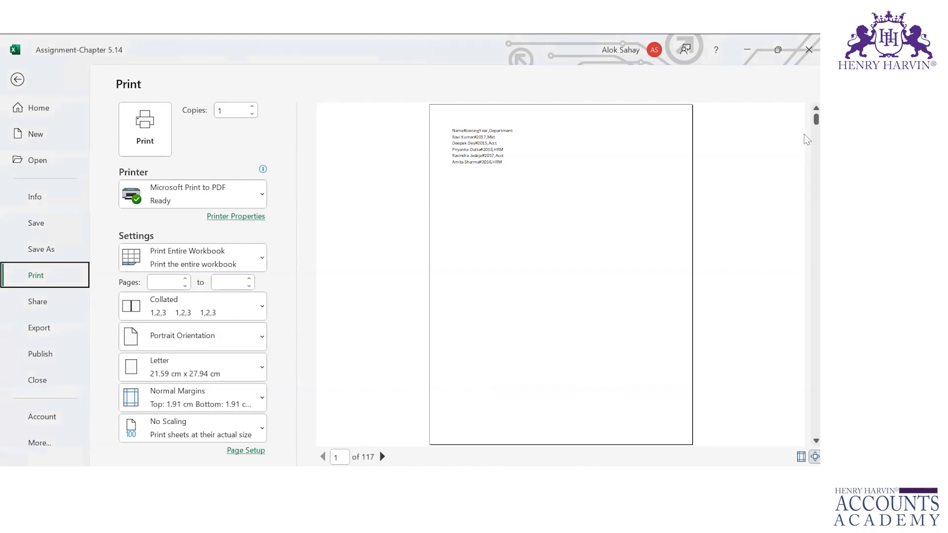
scroll(807, 128, "down", 5)
scroll(806, 148, "down", 1)
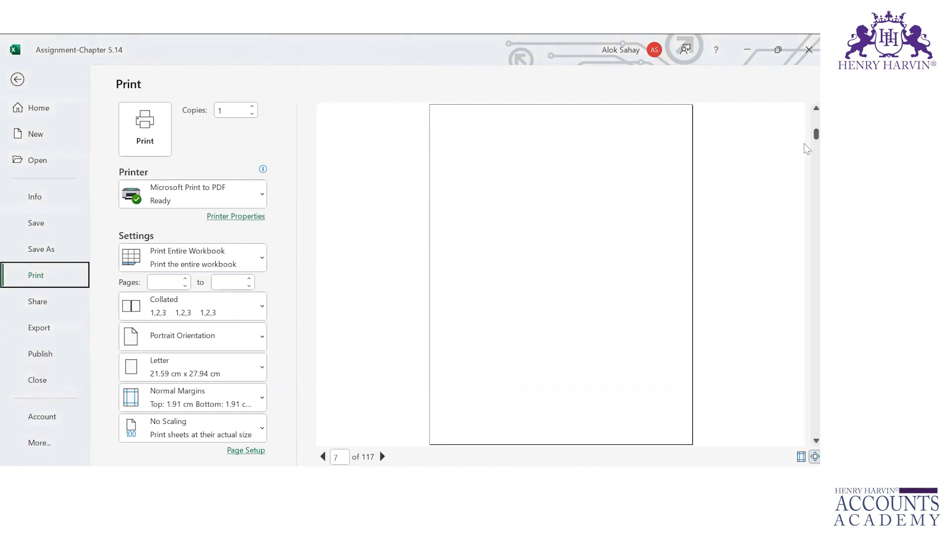
scroll(807, 183, "down", 6)
left_click_drag(816, 157, 787, 349)
left_click(261, 265)
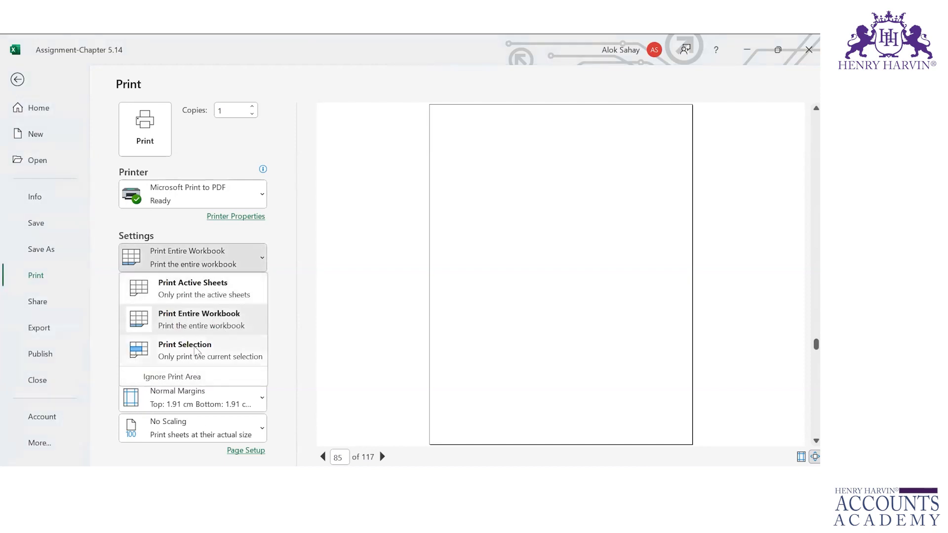
left_click(195, 348)
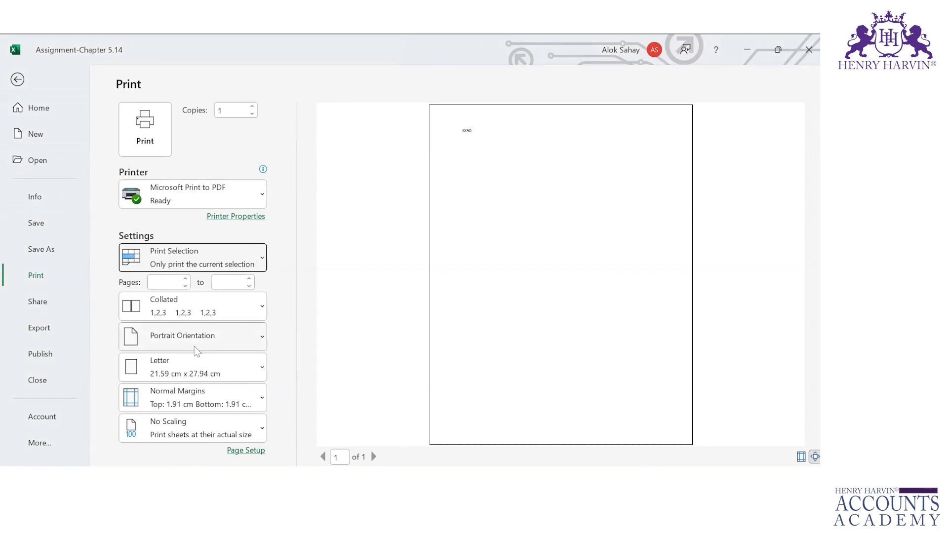
key("alt+Tab")
Step: Back on Sheet2, select the Product and City sales table A9:D22
key("alt+shift+Tab")
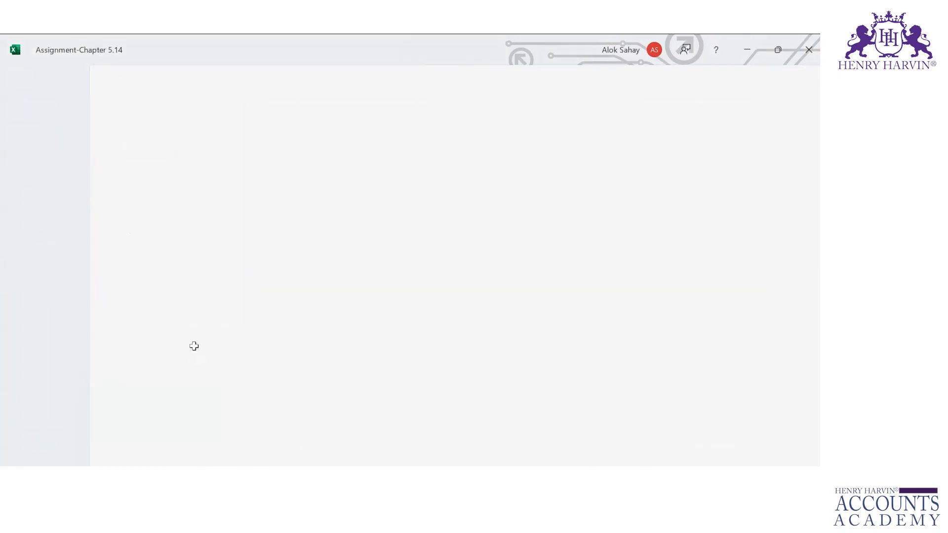
key("Up")
key("Left")
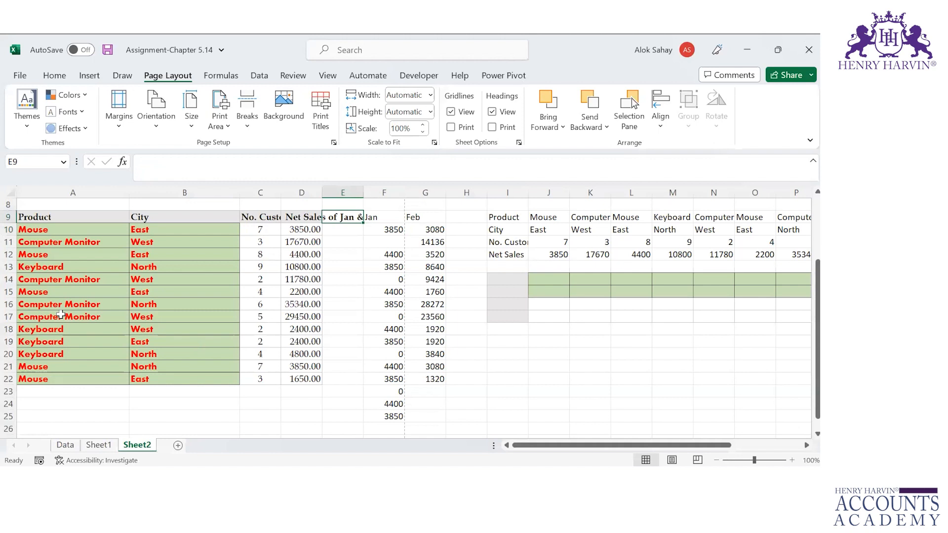
key("Home")
key("ctrl+a")
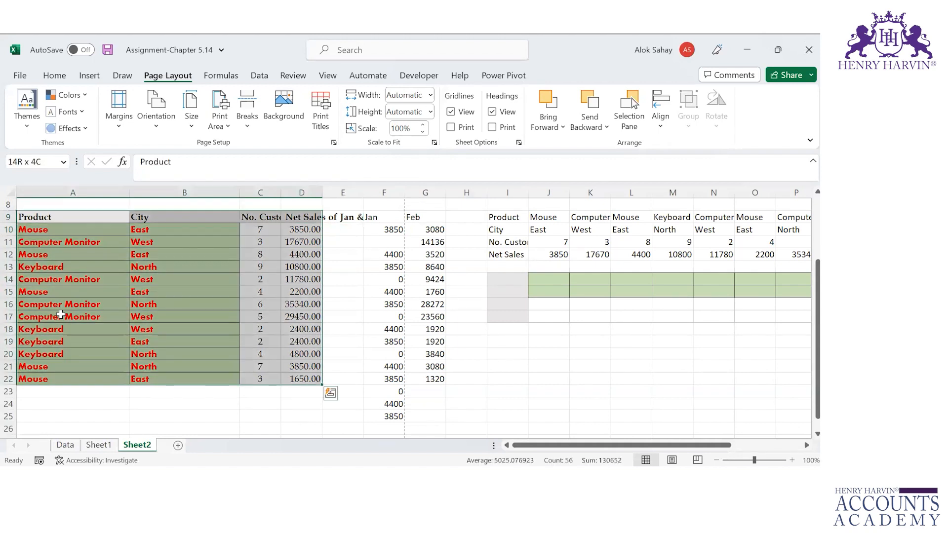
Step: Preview printing the selected table and check the page range and collation options
key("ctrl+p")
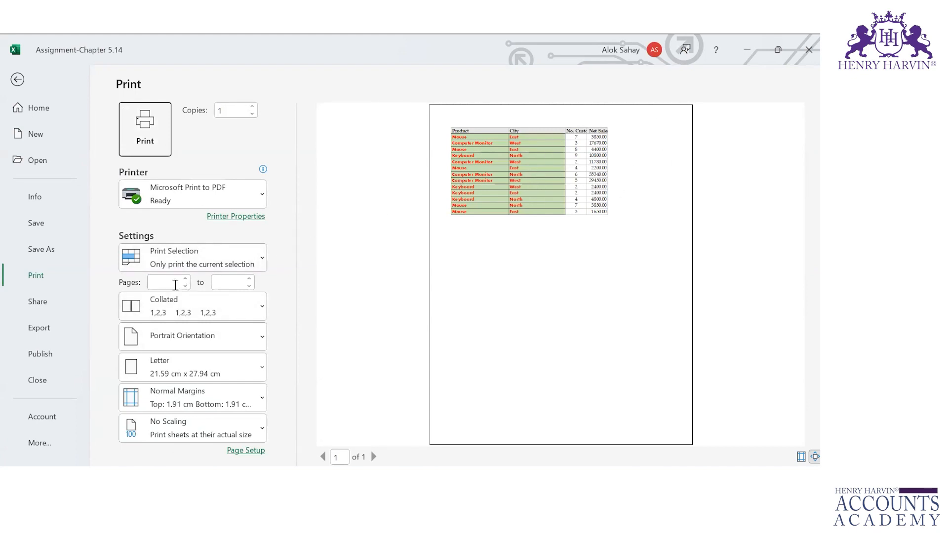
left_click(164, 282)
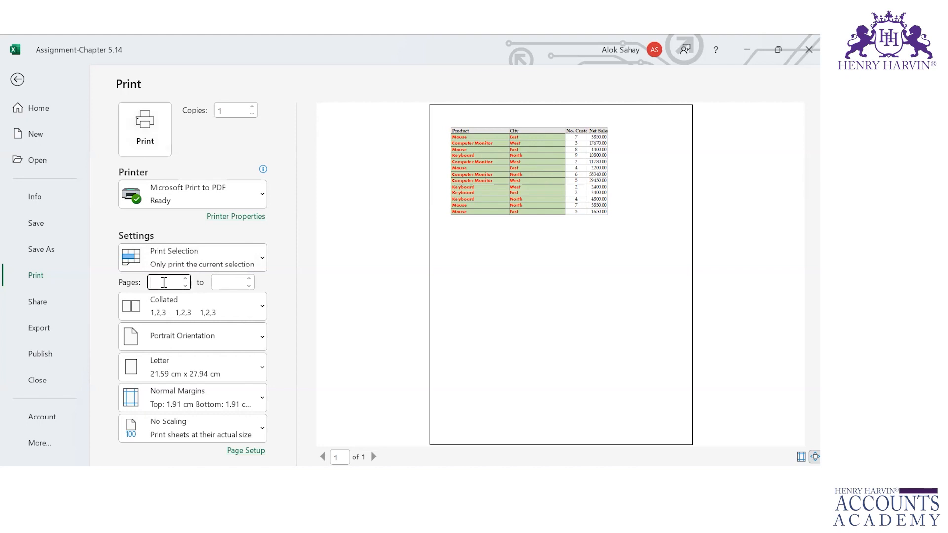
left_click(219, 283)
left_click(253, 313)
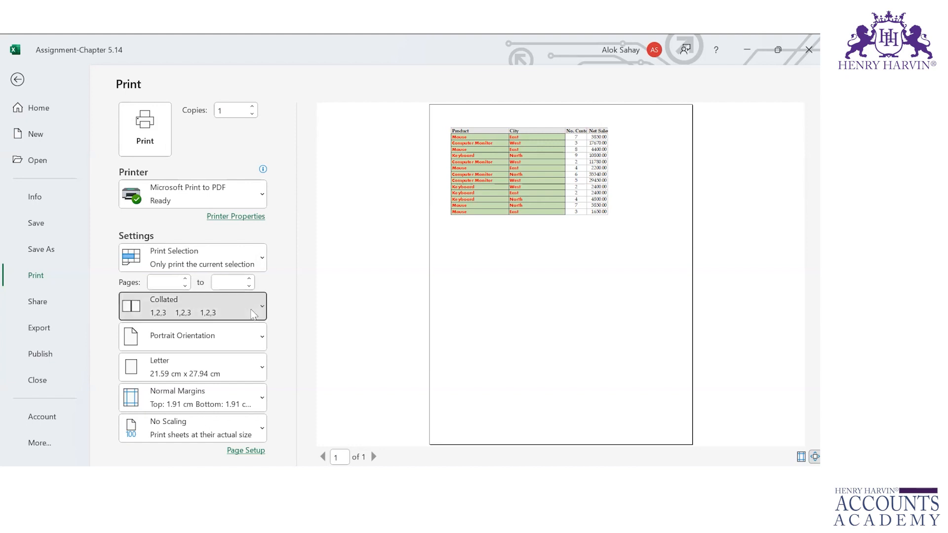
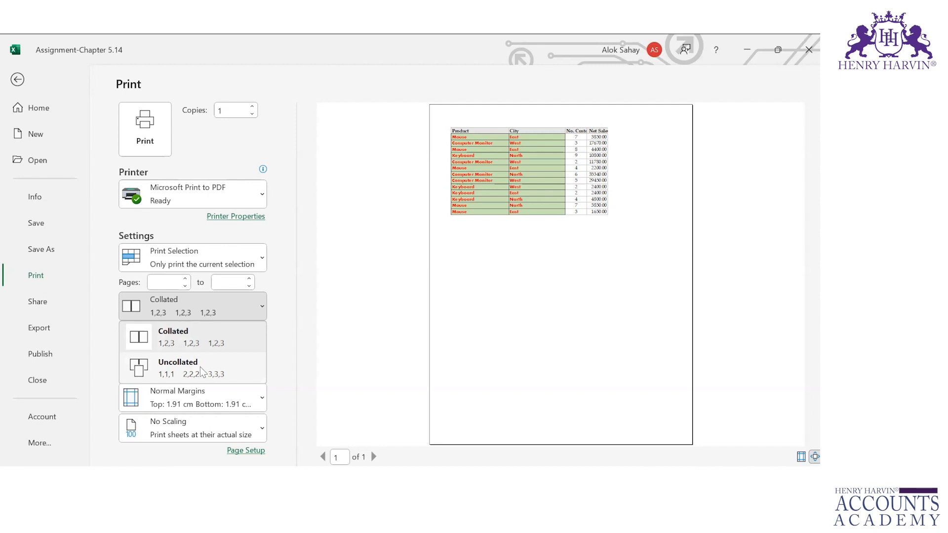
Step: Keep Collated printing, Portrait orientation and Letter paper size, and bring up the margin presets
left_click(321, 329)
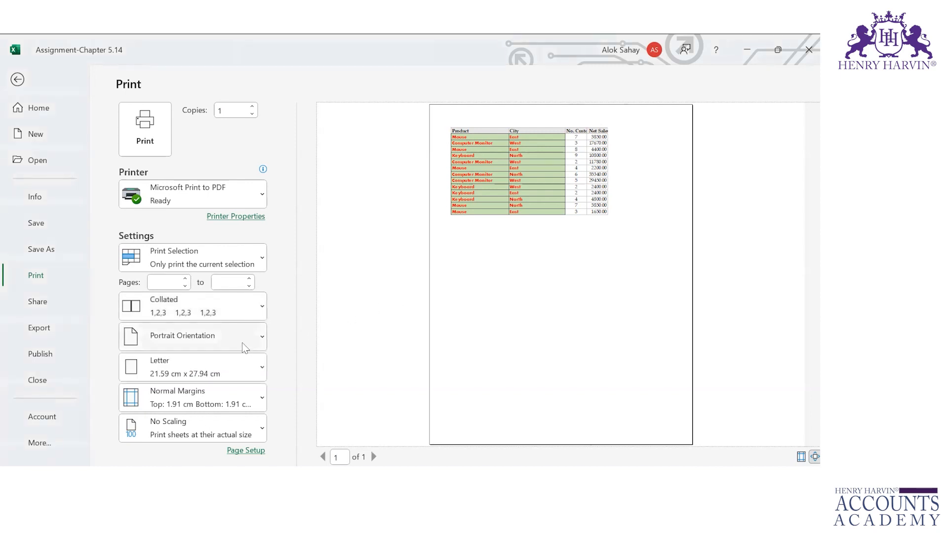
left_click(242, 345)
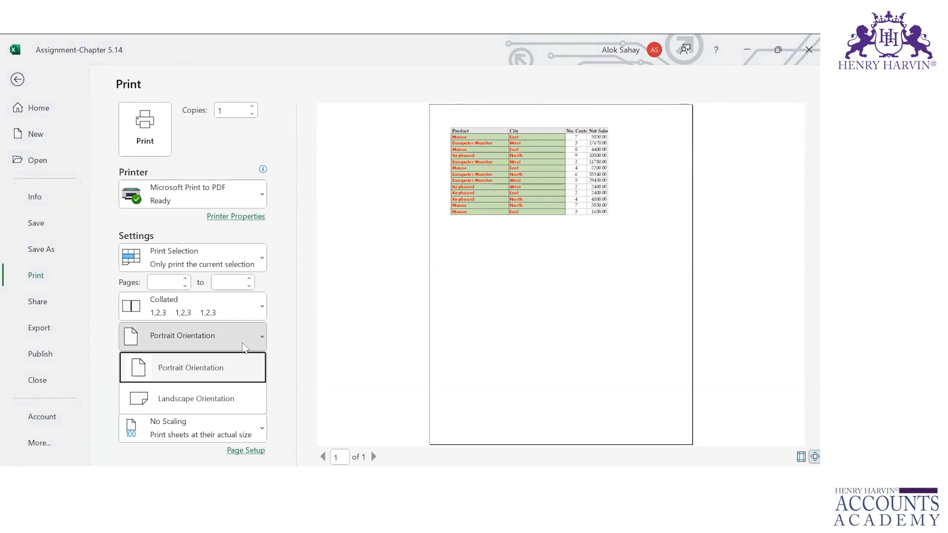
left_click(243, 347)
left_click(244, 378)
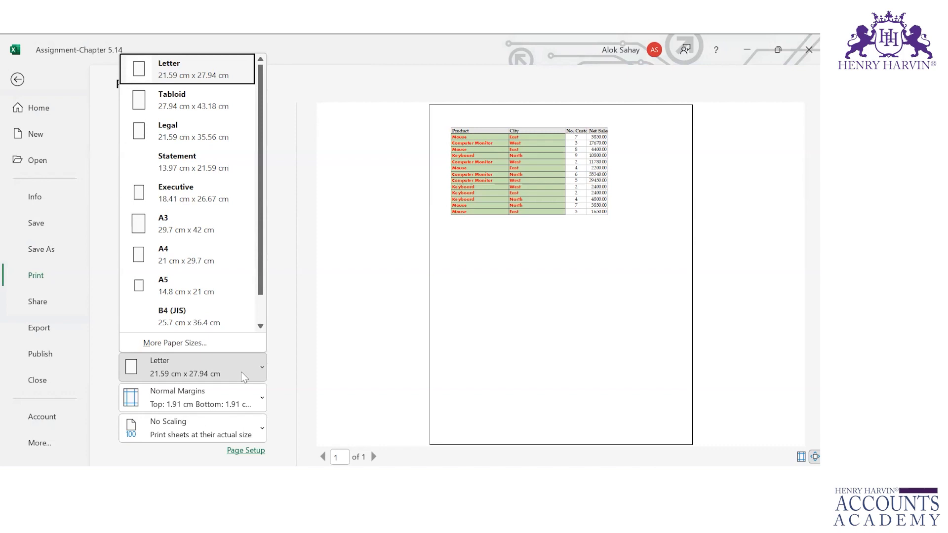
left_click(244, 378)
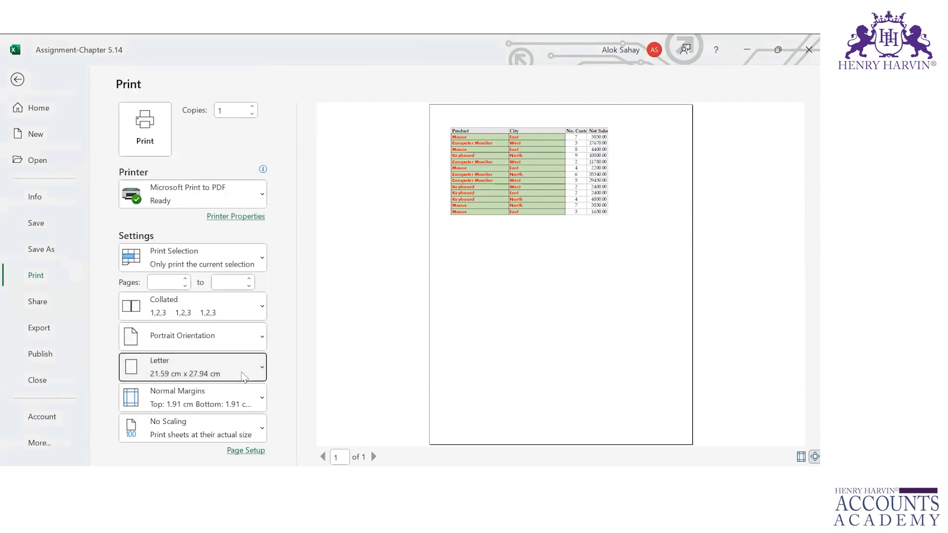
left_click(262, 403)
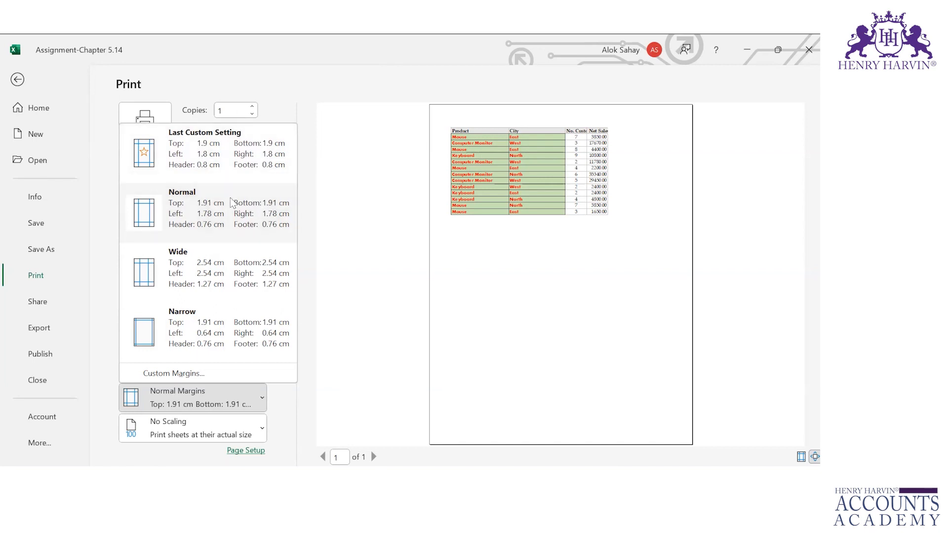
Step: Check Custom Margins and cancel Page Setup without changes, then show the scaling options
left_click(209, 377)
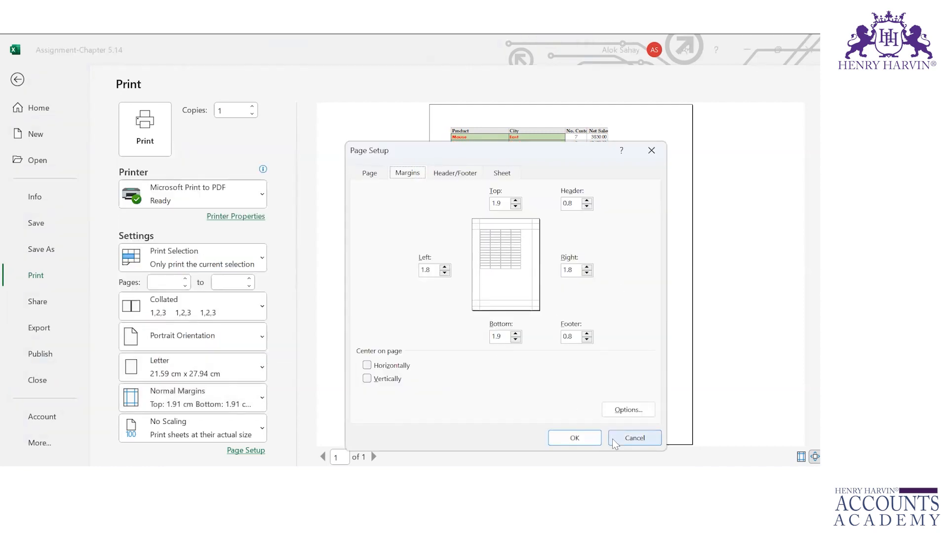
left_click(625, 441)
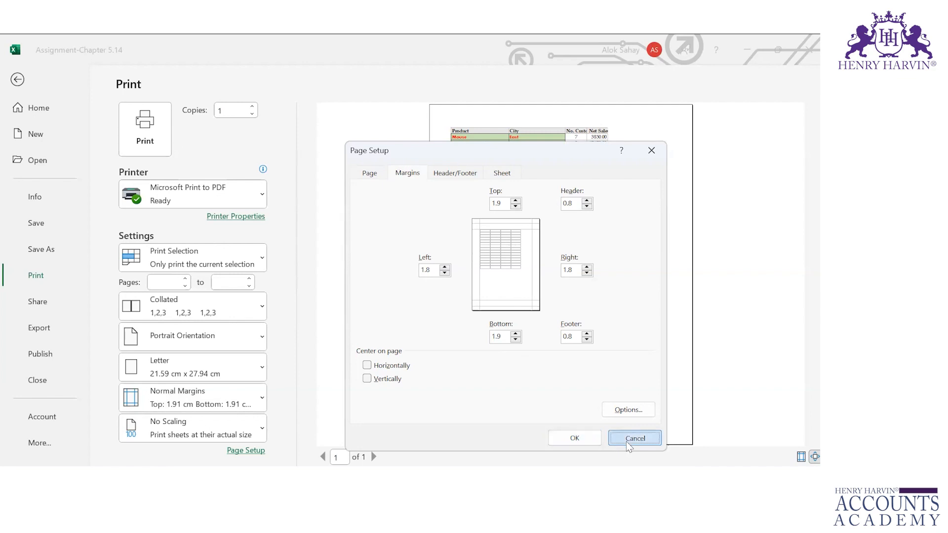
left_click(262, 428)
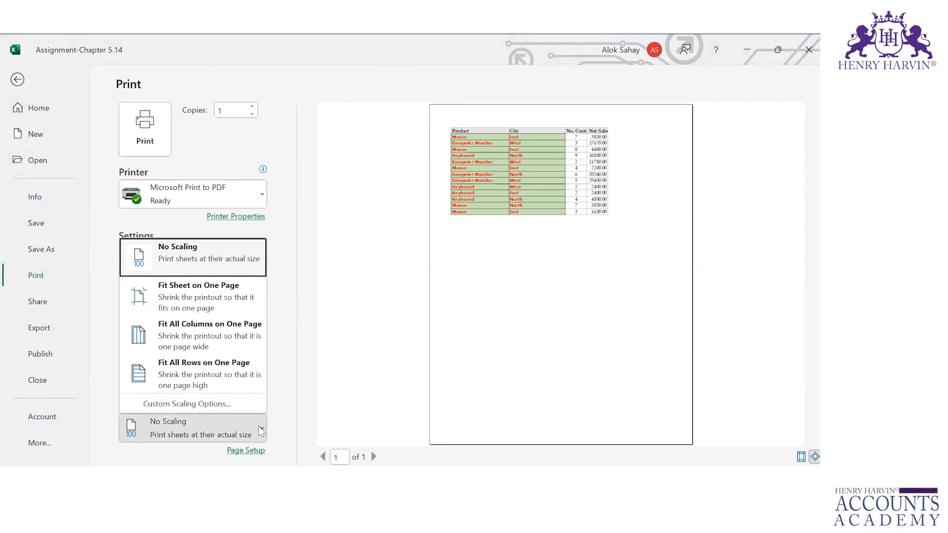
Step: Choose Fit Sheet on One Page and print the active sheet instead of the selection
left_click(181, 309)
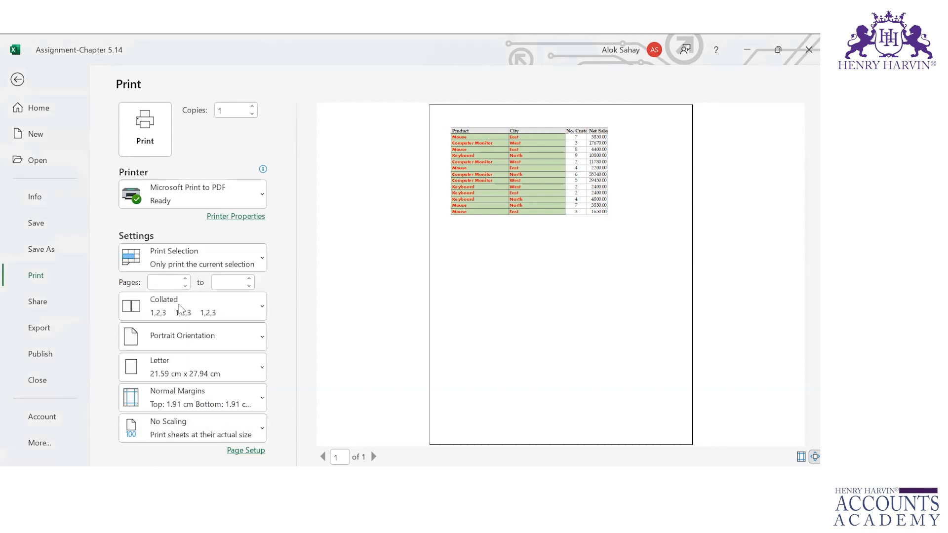
left_click(239, 267)
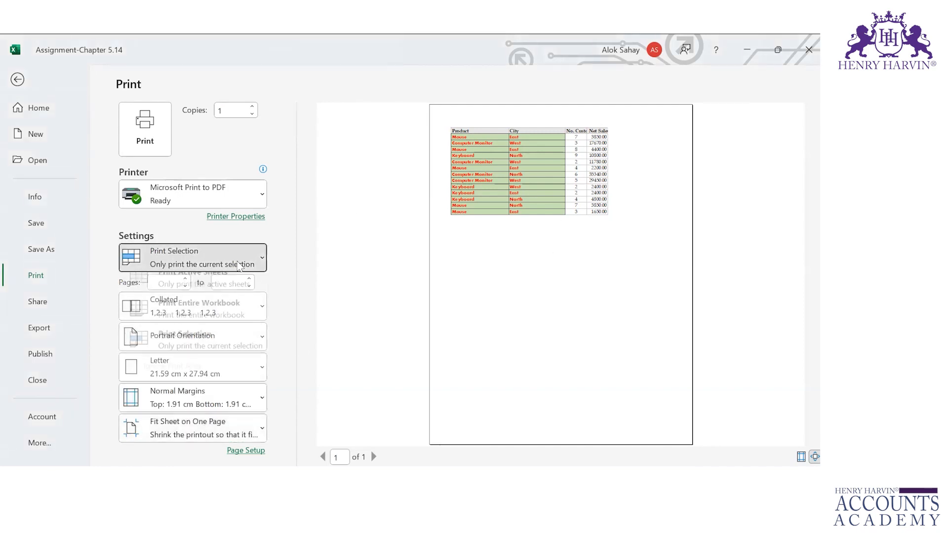
left_click(203, 291)
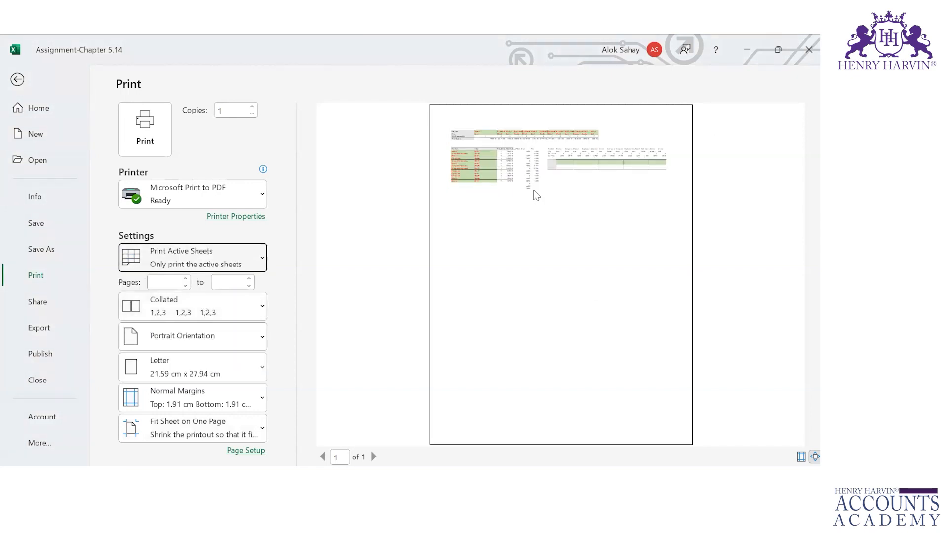
Step: Try Fit All Columns and Fit All Rows on One Page, restore Fit Sheet, and exit preview
left_click(244, 417)
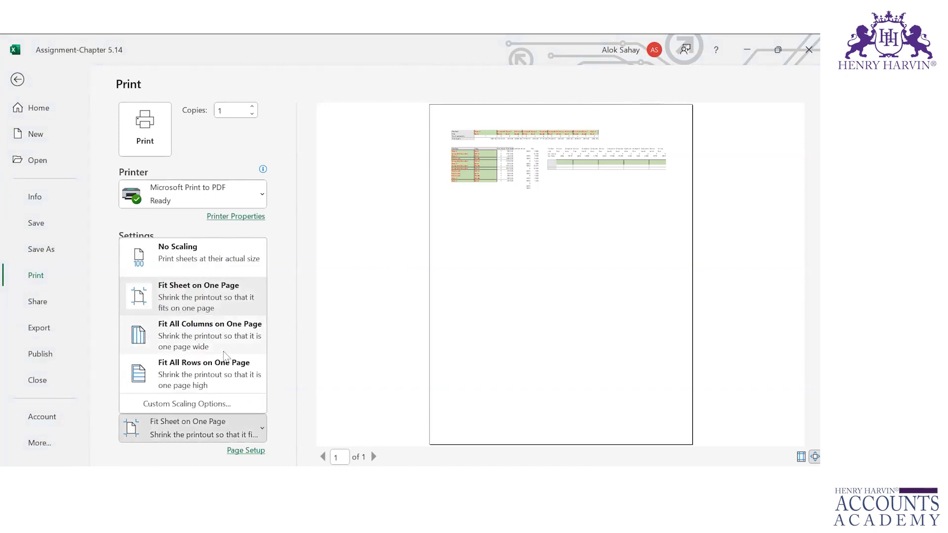
left_click(223, 351)
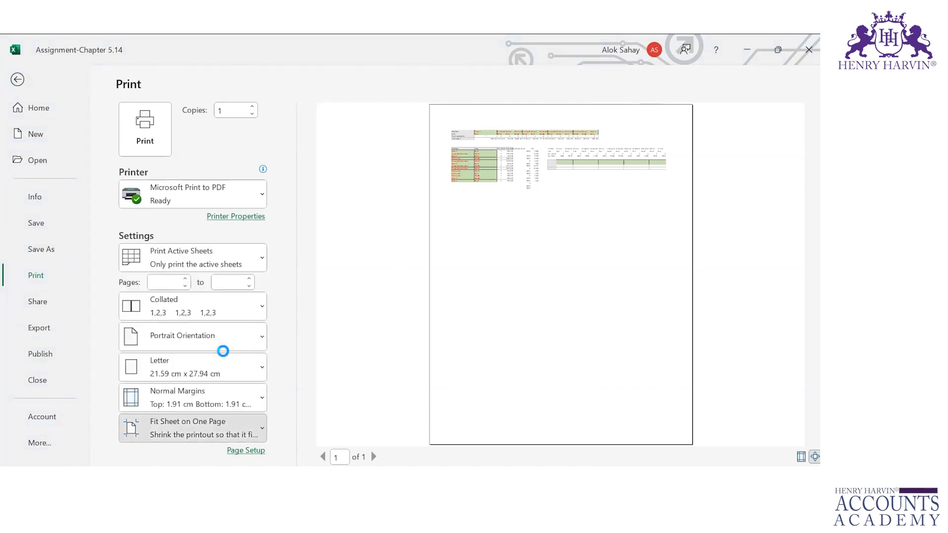
left_click(232, 433)
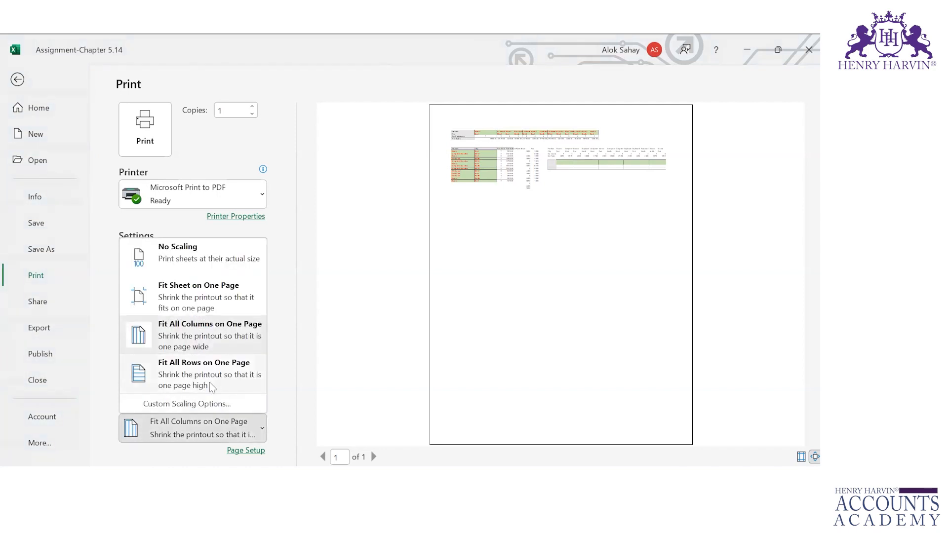
left_click(209, 382)
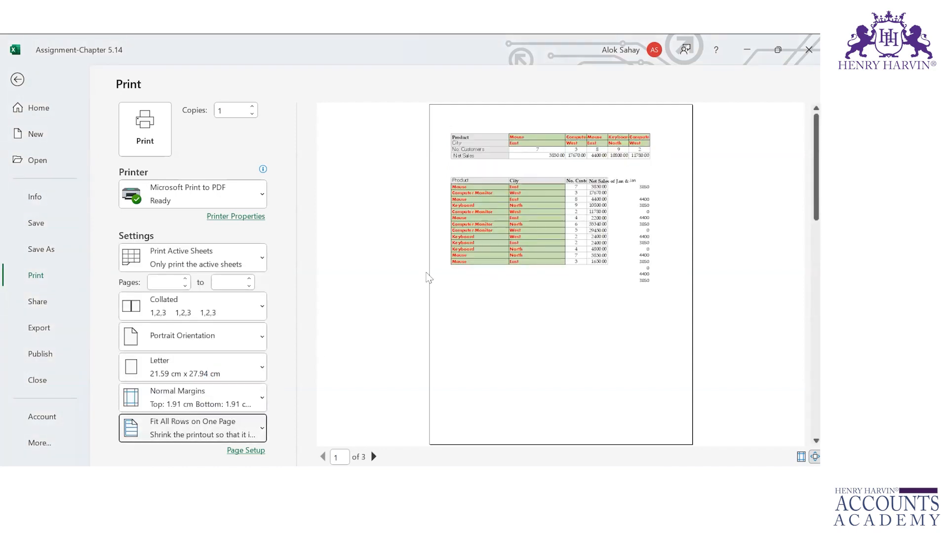
left_click(255, 430)
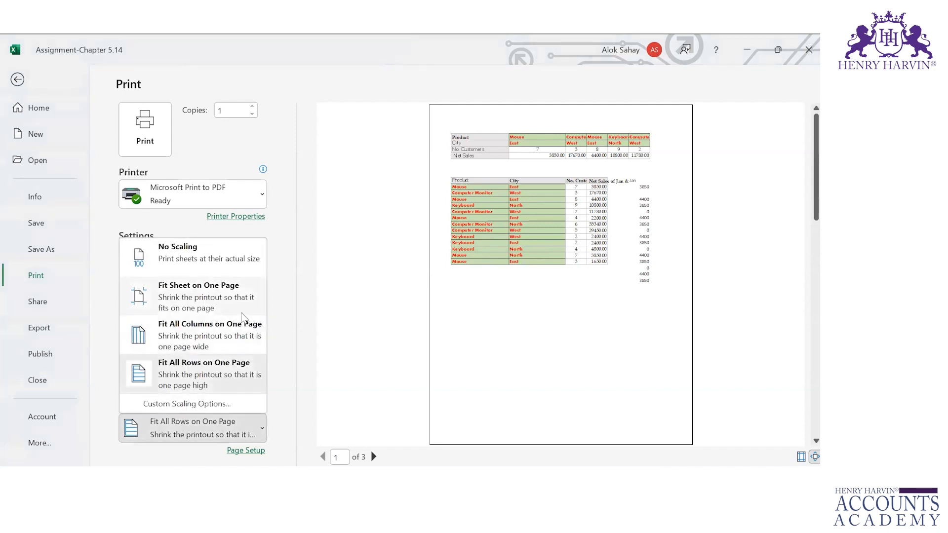
left_click(229, 290)
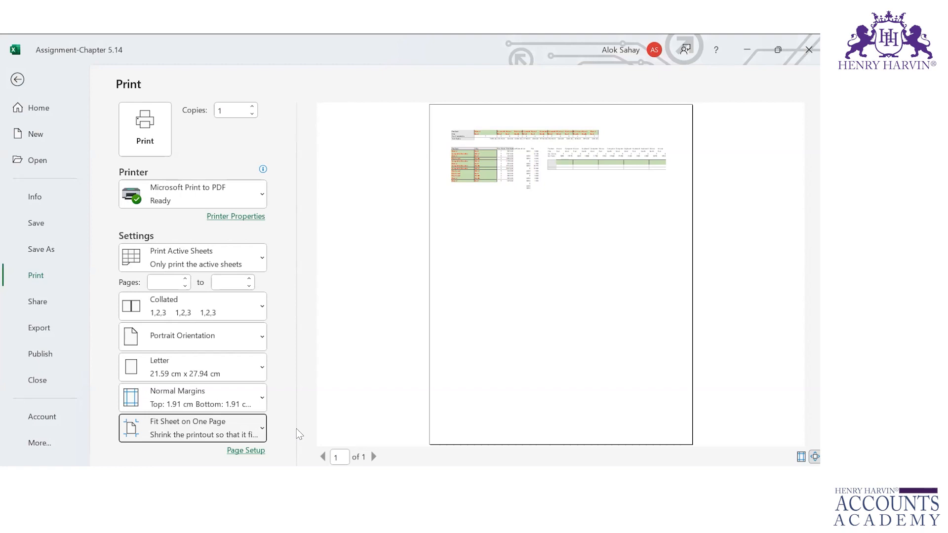
key("Escape")
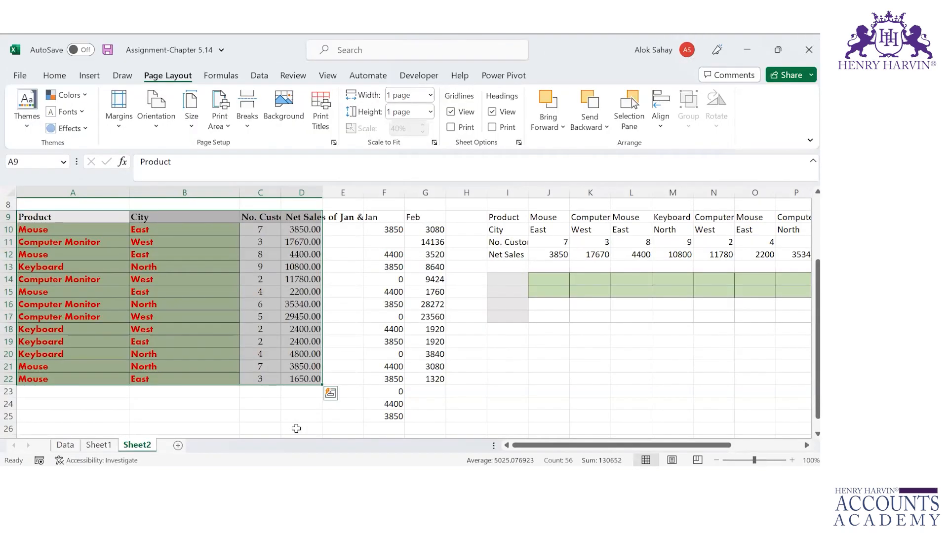
Step: On Sheet1, select data rows 3–15 across all columns and copy them
key("ctrl+Page_Up")
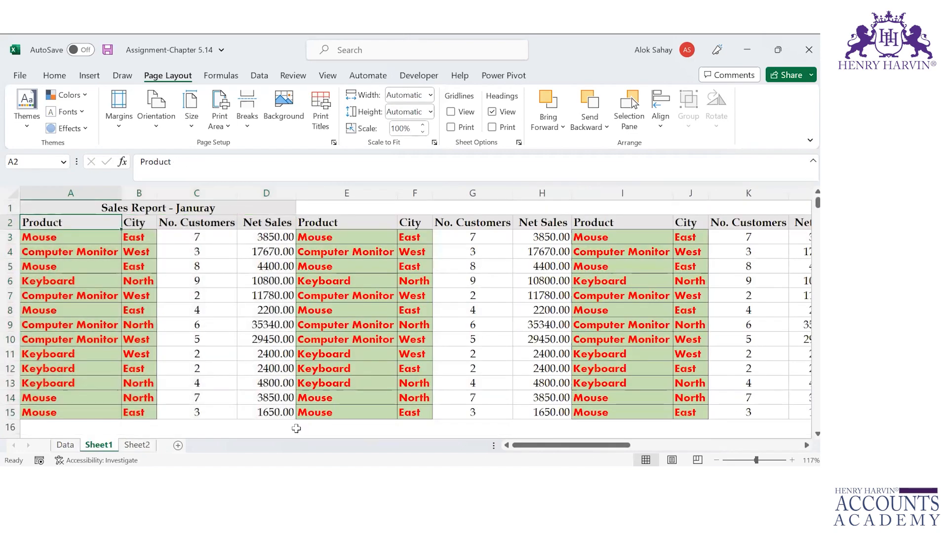
key("shift+Right")
key("shift+Right")
key("shift+Right")
key("shift+Right")
key("shift+Right")
key("shift+Right")
key("shift+Right")
key("shift+Right")
key("shift+Right")
key("shift+Right")
key("shift+Right")
key("shift+Right")
key("shift+Right")
key("shift+Right")
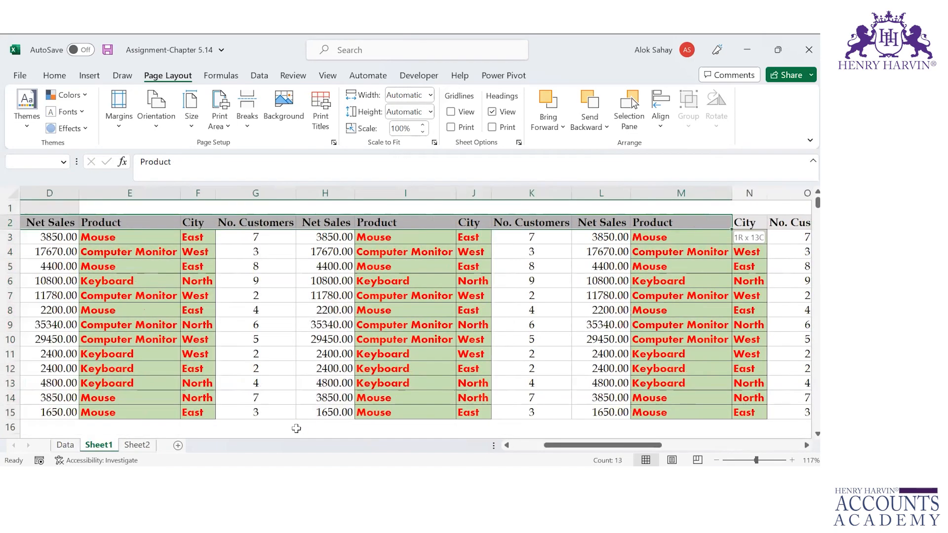
key("shift+Right")
key("shift+Right")
key("shift+Right")
key("shift+Right")
key("shift+Right")
key("shift+Right")
key("shift+Right")
key("shift+Right")
key("shift+Right")
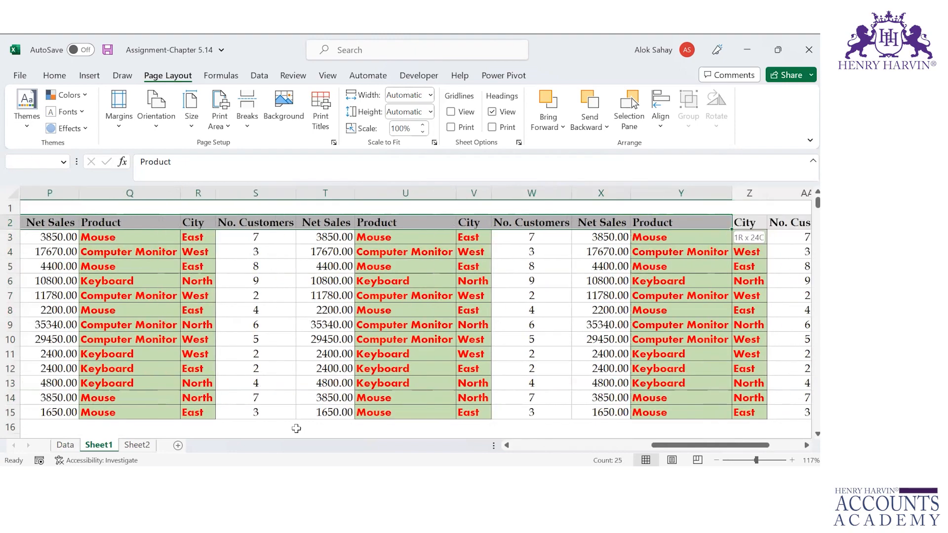
key("shift+Right")
key("shift+Right")
key("shift+Right")
key("shift+Right")
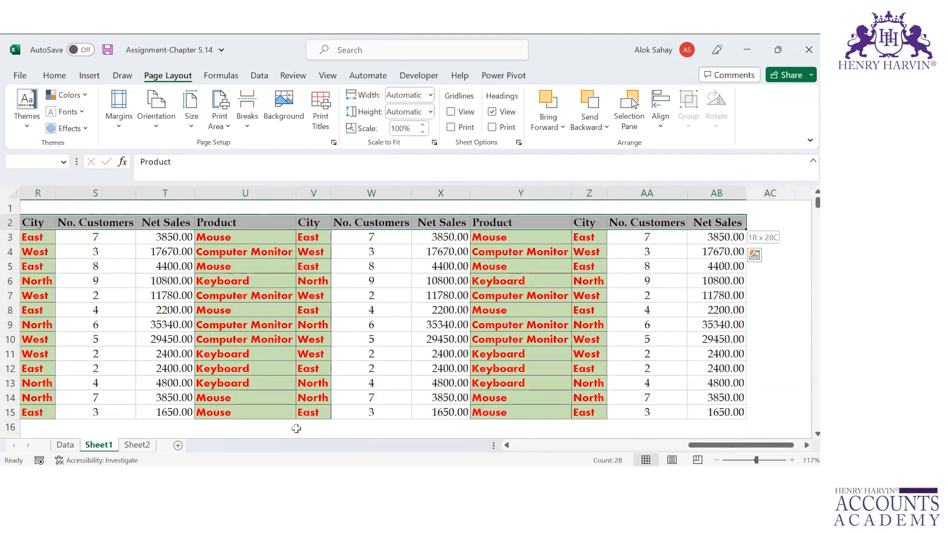
key("Down")
key("ctrl+shift+Right")
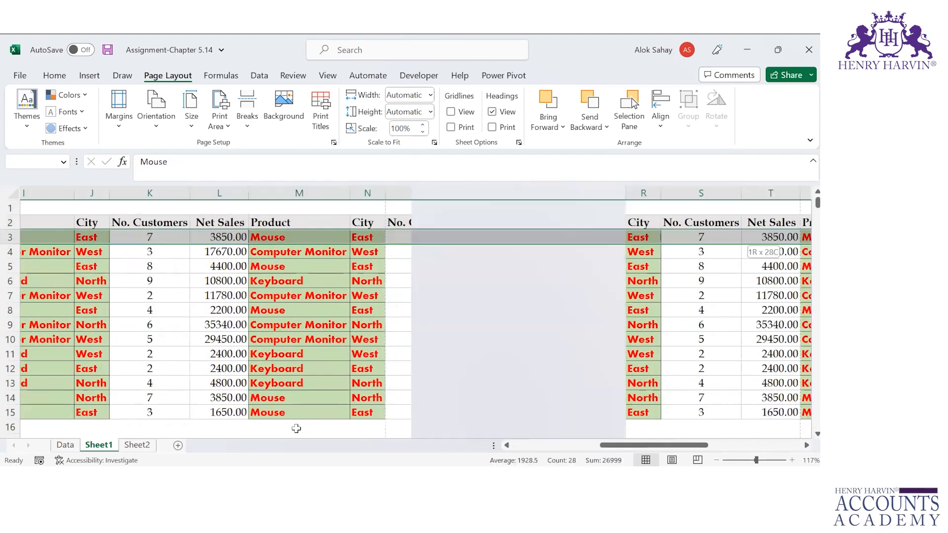
key("ctrl+shift+Down")
key("ctrl+c")
Step: Paste the copied rows four more times, at A16, A29, A42 and A55
key("Down")
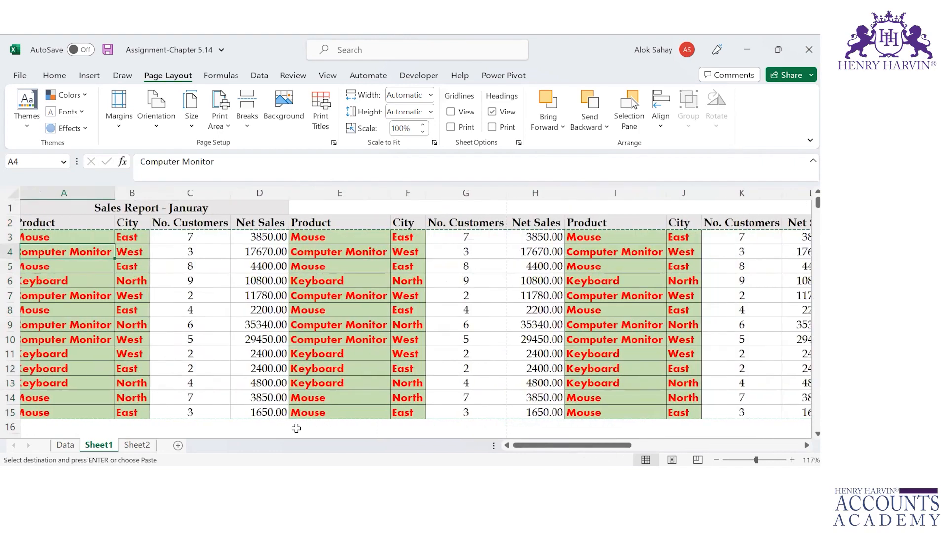
key("Down")
key("Down")
key("Down")
key("Down")
key("Down")
key("Down")
key("Down")
key("Down")
key("Down")
key("Down")
key("Down")
key("Down")
key("ctrl+v")
key("ctrl+Down")
key("Down")
key("ctrl+v")
key("Down")
key("Down")
key("Down")
key("Down")
key("Down")
key("Down")
key("Down")
key("Down")
key("Down")
key("Down")
key("Down")
key("Down")
key("Down")
key("Down")
key("Down")
key("Down")
key("Down")
key("Up")
key("Up")
key("Up")
key("Up")
key("Up")
key("Down")
key("ctrl+v")
key("Down")
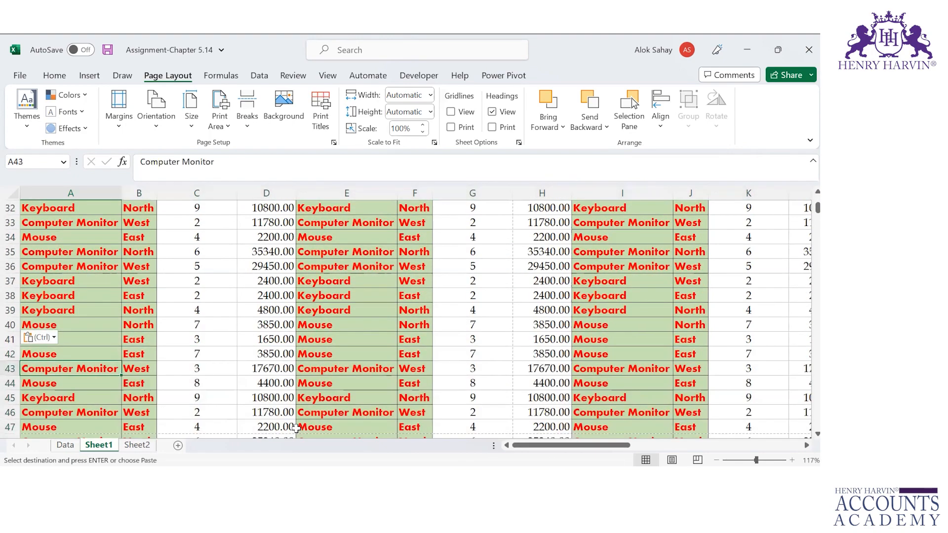
key("Down")
key("Down")
key("Down")
key("Down")
key("Down")
key("Down")
key("Down")
key("Down")
key("Down")
key("Down")
key("Down")
key("Down")
key("Escape")
key("ctrl+v")
Step: Return to the top of the sheet and open the print preview
key("ctrl+Home")
key("Down")
key("Down")
key("Escape")
key("ctrl+p")
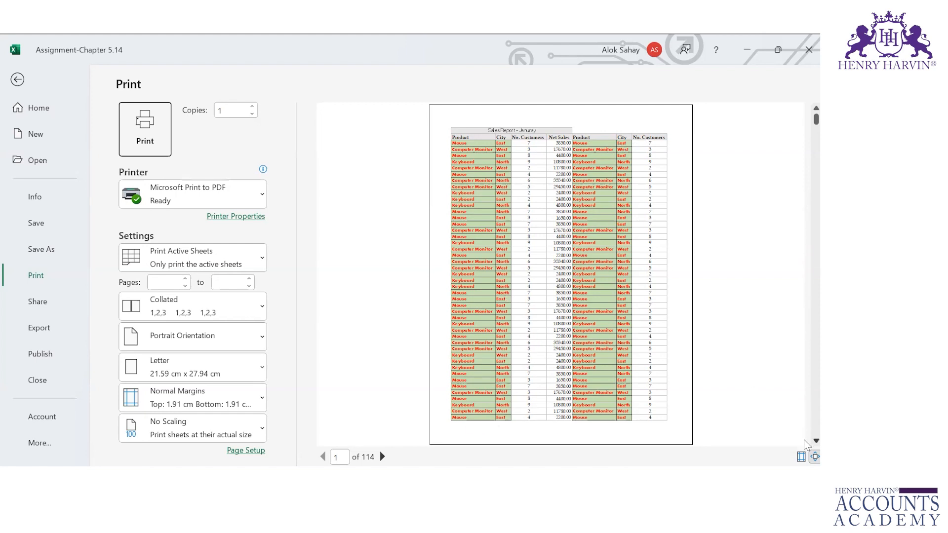
Step: Scroll through the 114-page print preview, then return to the Sheet1 worksheet
scroll(803, 439, "down", 2)
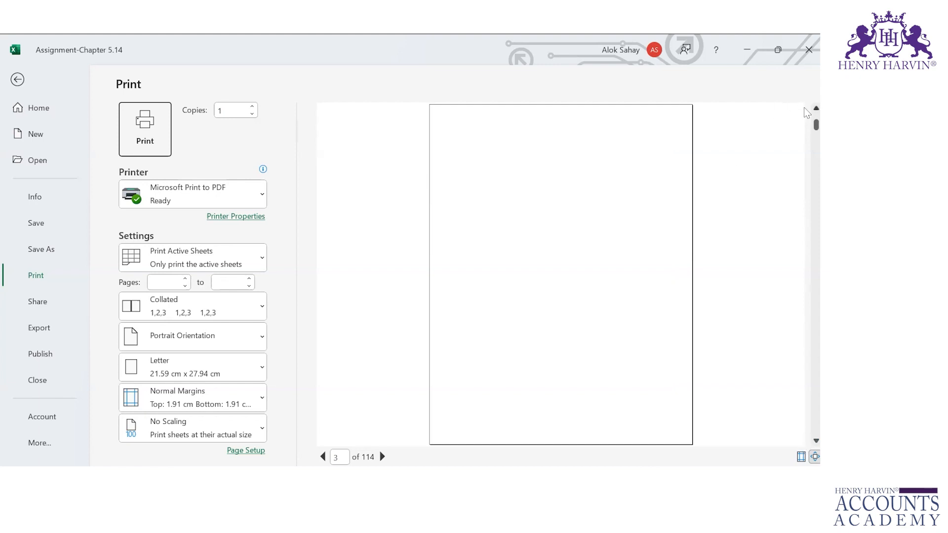
scroll(803, 108, "up", 2)
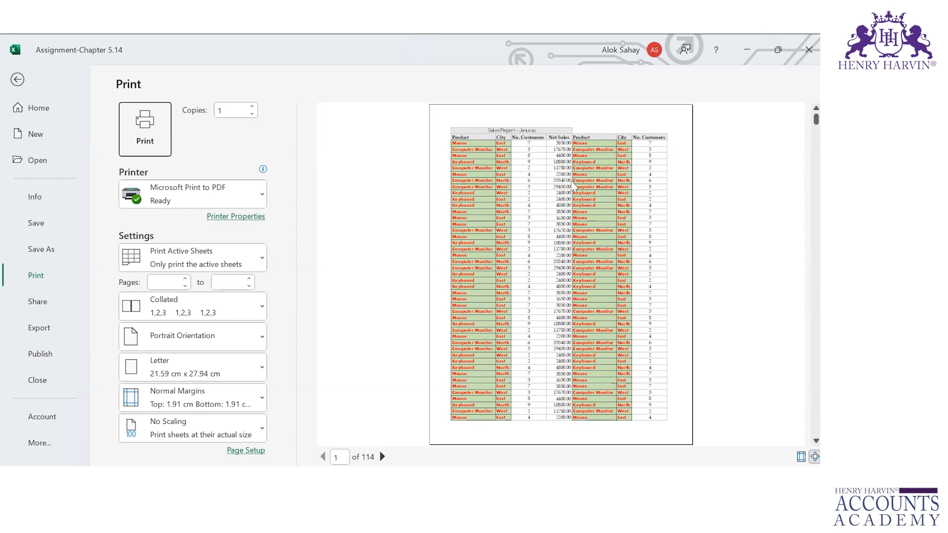
key("Escape")
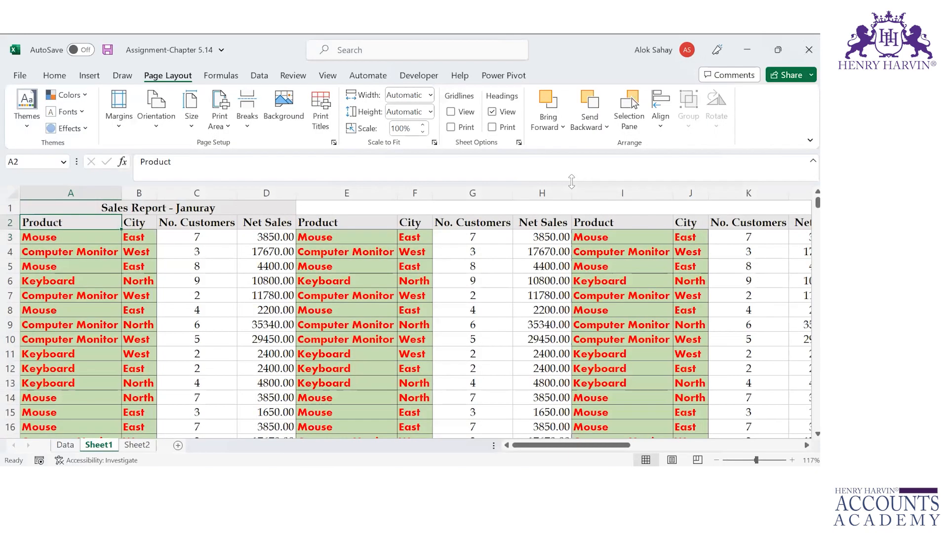
Step: In Print Titles, set row 2 as the Rows to repeat at top
left_click(327, 105)
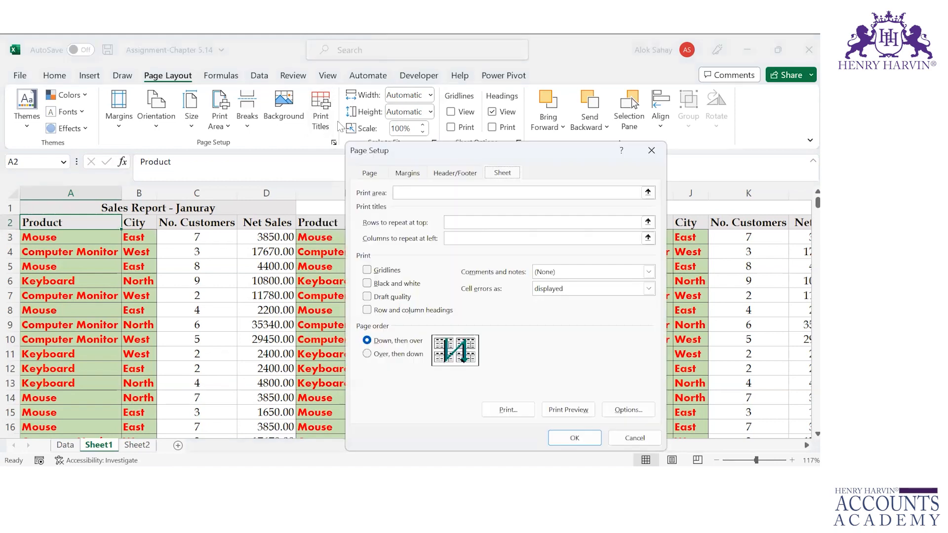
left_click(471, 223)
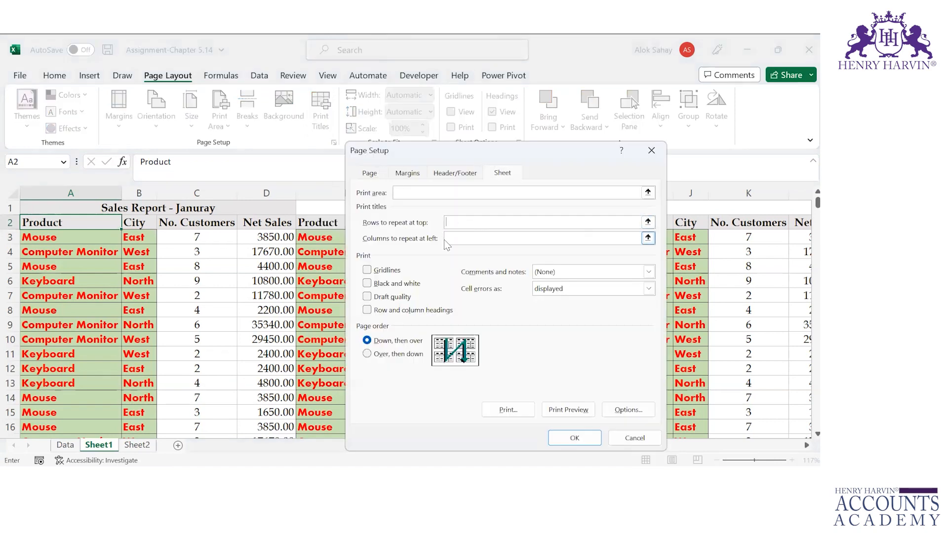
left_click(10, 225)
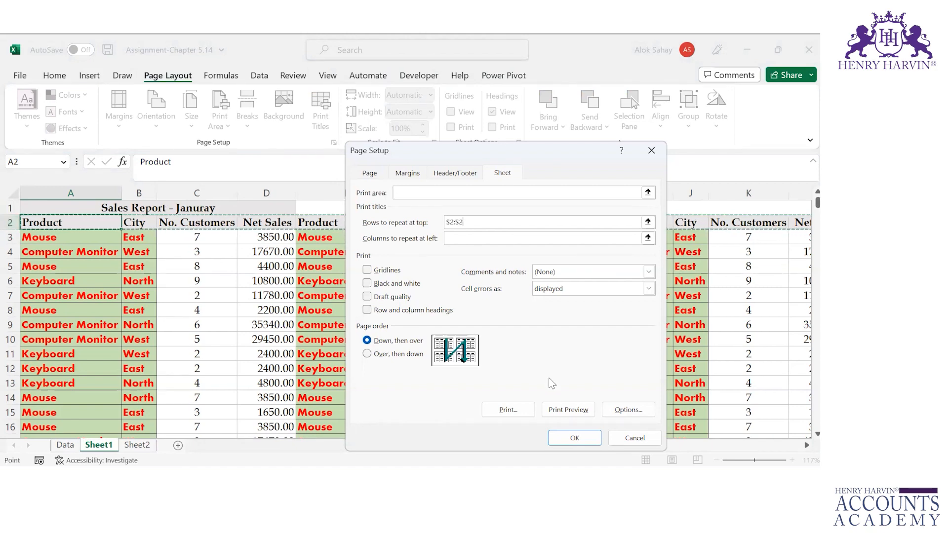
left_click(573, 438)
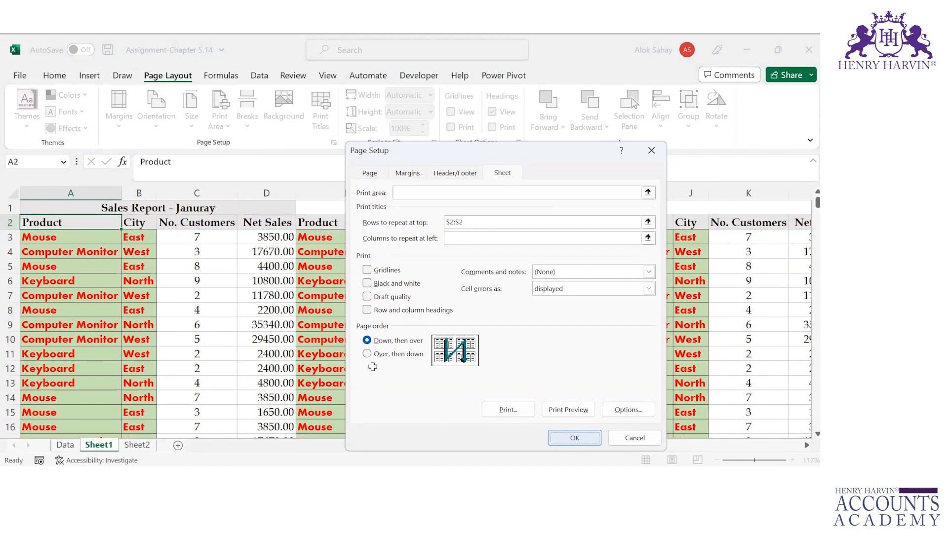
Step: Check the 145-page print preview for the repeating header row, then exit it
key("ctrl+p")
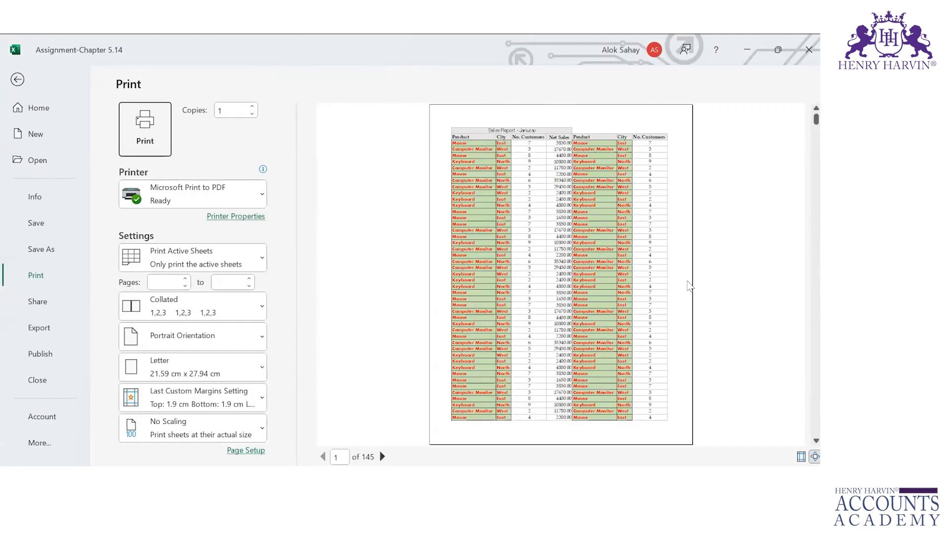
scroll(804, 448, "down", 1)
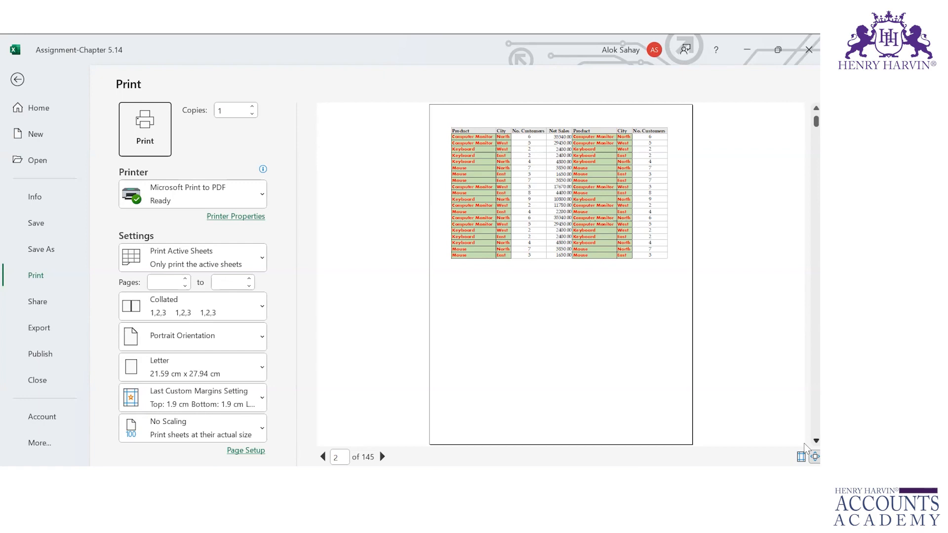
key("Escape")
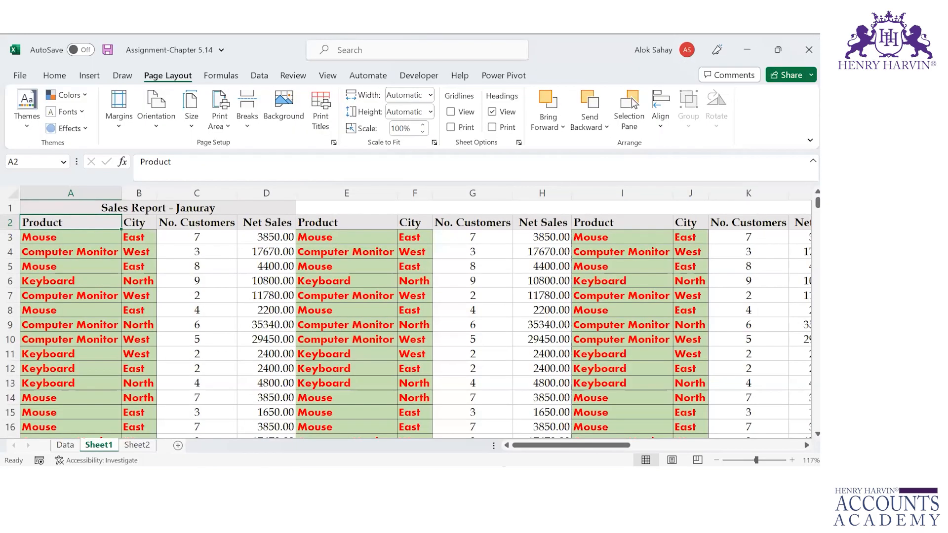
Step: Set columns A:D as Columns to repeat at left, then visit PowerPoint and return to Excel
left_click(331, 115)
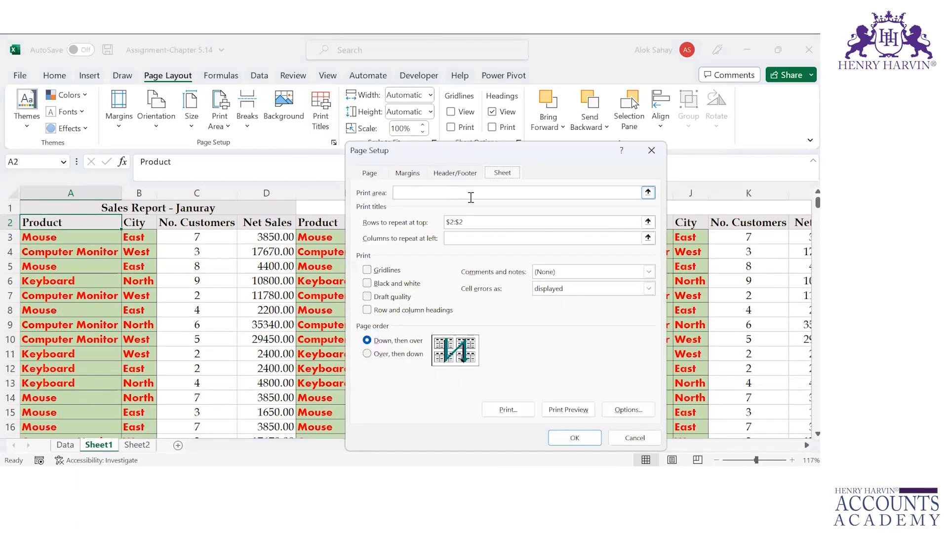
left_click(470, 234)
left_click(53, 194)
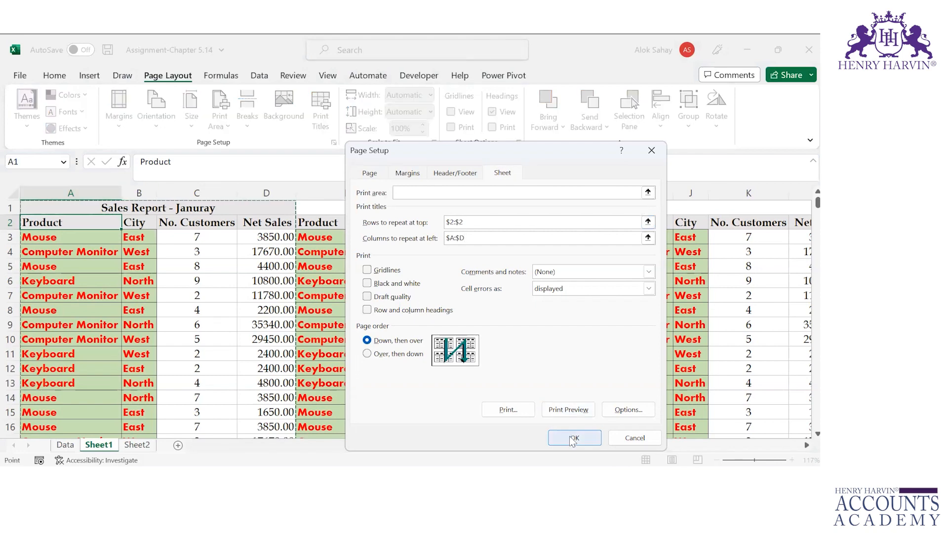
left_click(633, 438)
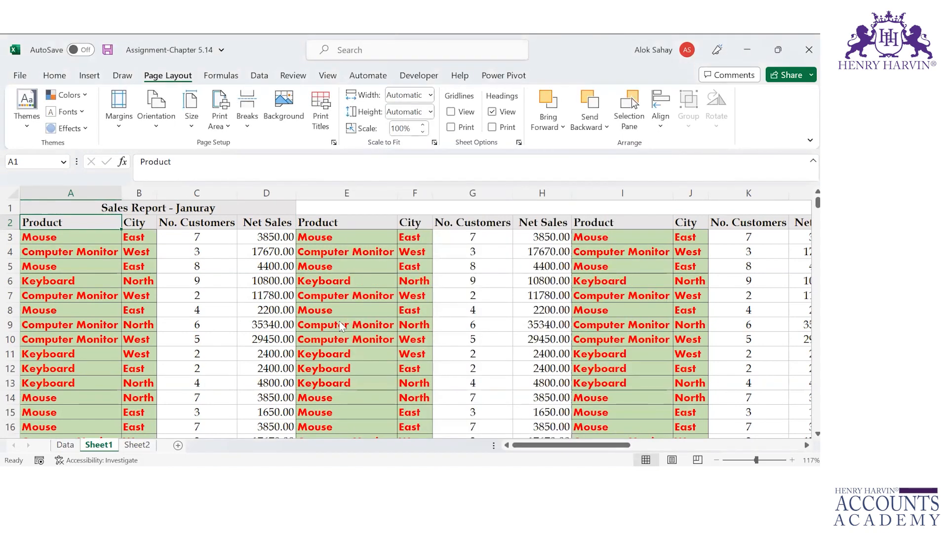
key("alt+Tab")
key("alt+Tab")
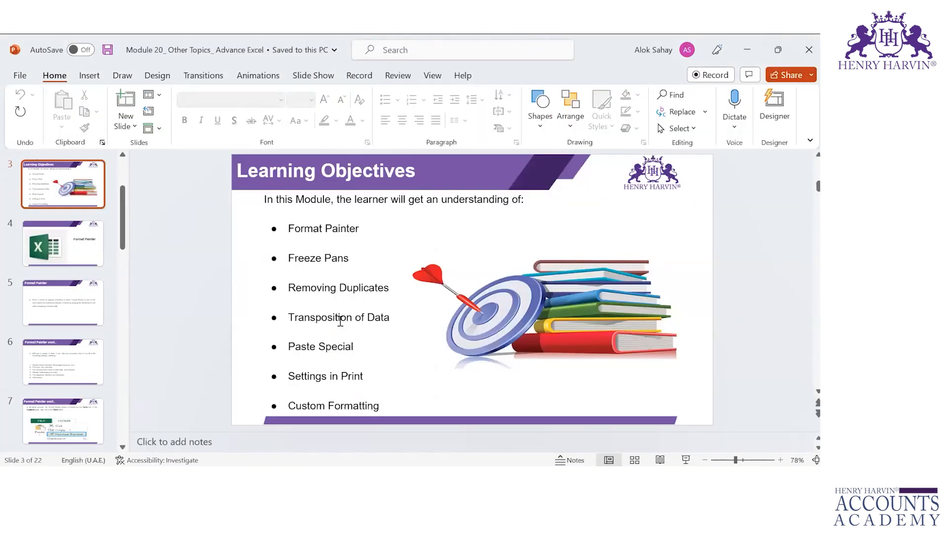
key("alt+Tab")
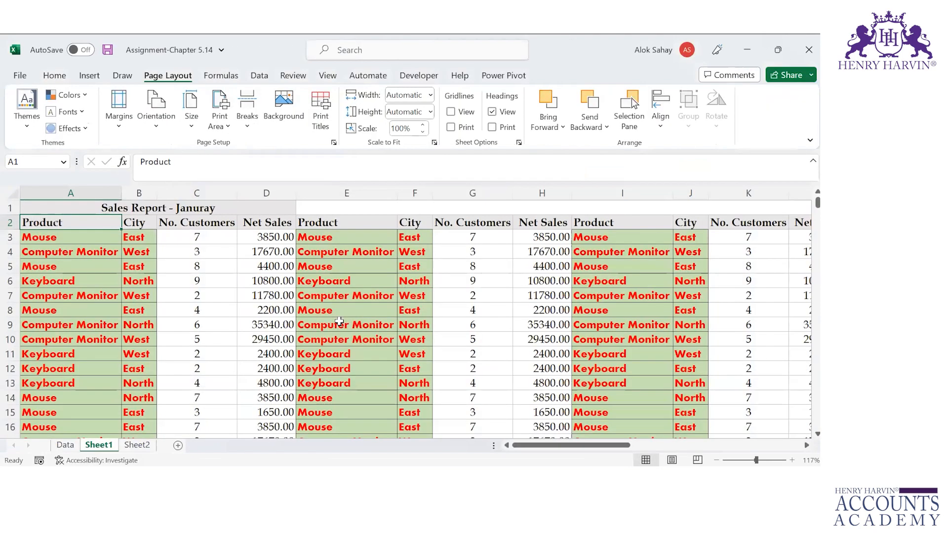